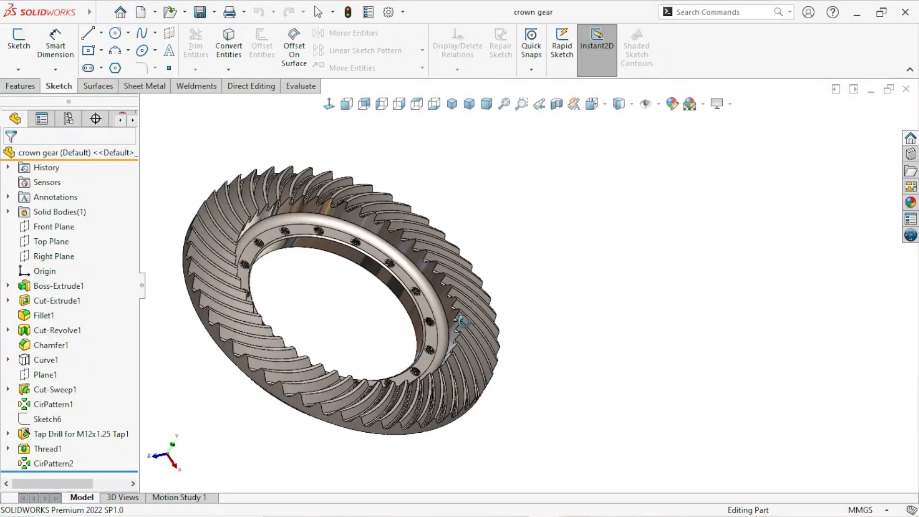
# Examine the finished crown gear model's teeth and bolt-hole ring from several angles
pyautogui.scroll(2, 396, 322)
pyautogui.scroll(2, 584, 317)
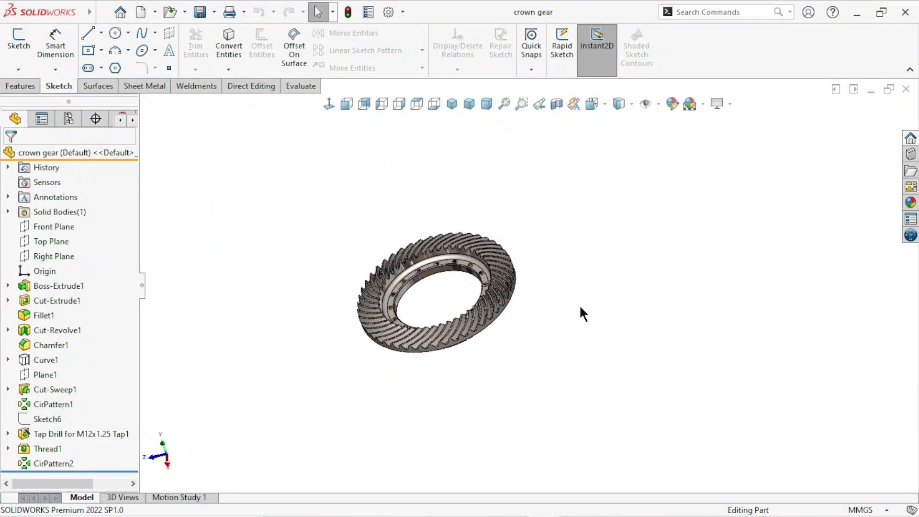
pyautogui.scroll(-3, 545, 291)
pyautogui.moveTo(475, 338); pyautogui.dragTo(515, 308, button='middle')
pyautogui.moveTo(483, 379); pyautogui.dragTo(533, 286, button='middle')
pyautogui.moveTo(536, 380); pyautogui.dragTo(506, 338, button='middle')
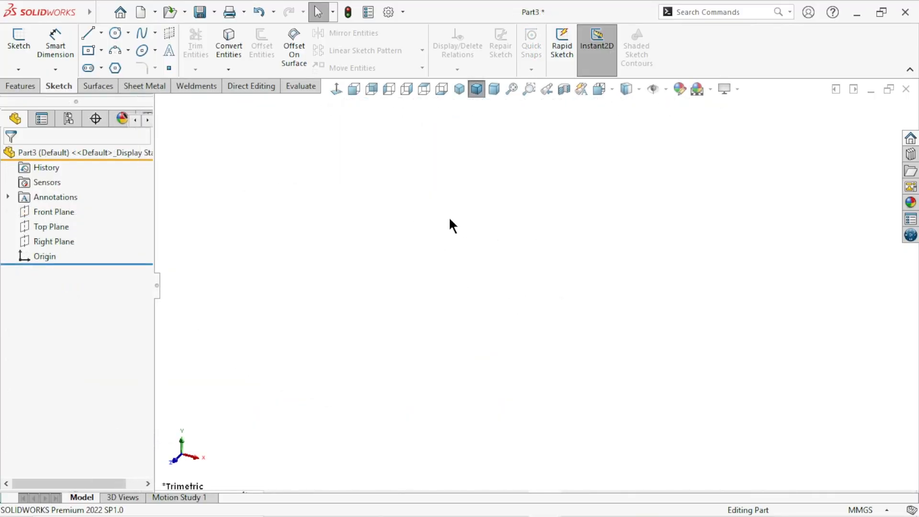
# Sketch two concentric circles centred on the origin on the Top Plane, with radii of about 70 mm and 44 mm
pyautogui.click(52, 227)
pyautogui.click(67, 212)
pyautogui.scroll(5, 367, 275)
pyautogui.scroll(-4, 671, 299)
pyautogui.scroll(-2, 589, 273)
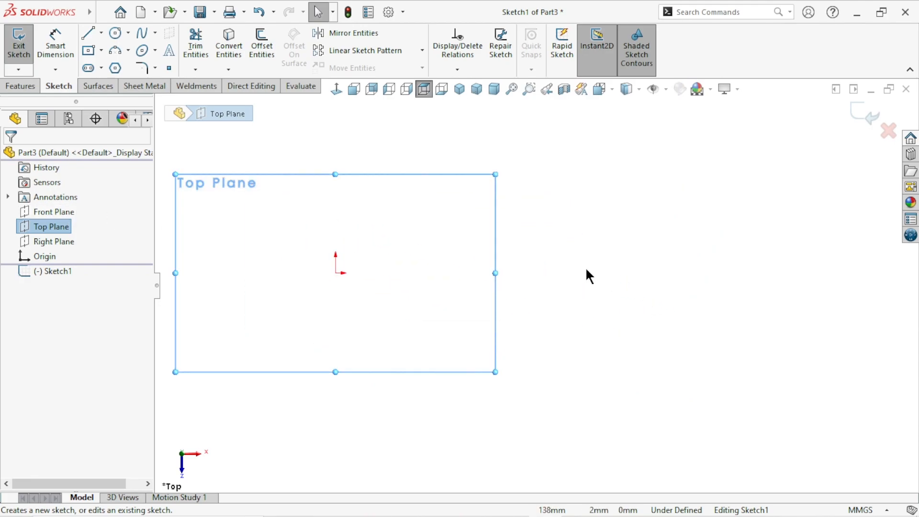
pyautogui.click(116, 33)
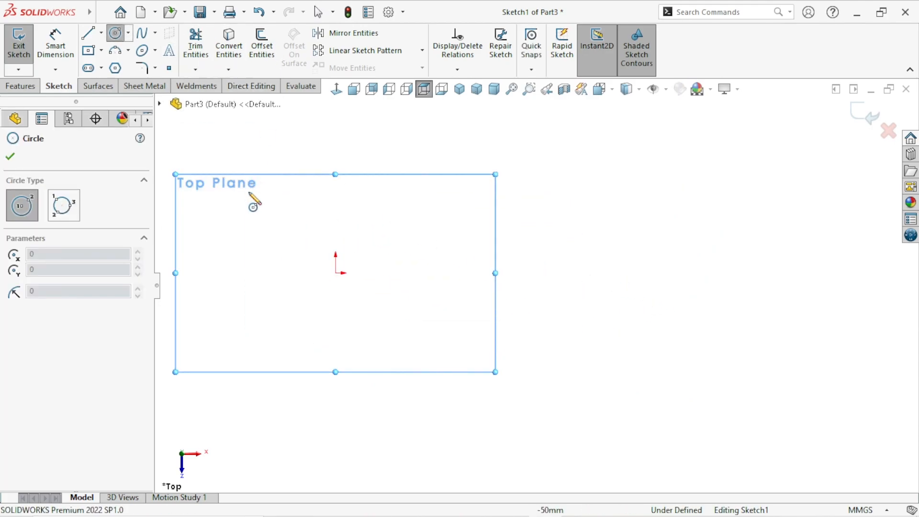
pyautogui.click(336, 273)
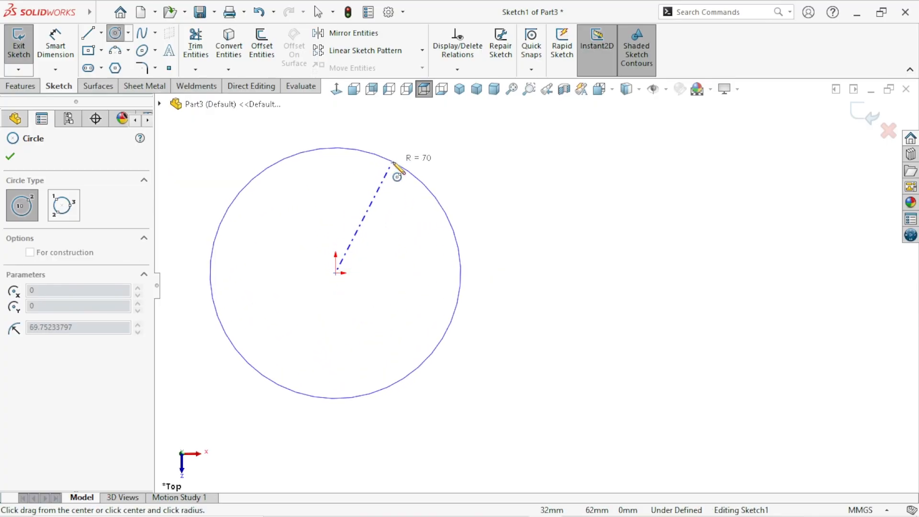
pyautogui.click(404, 171)
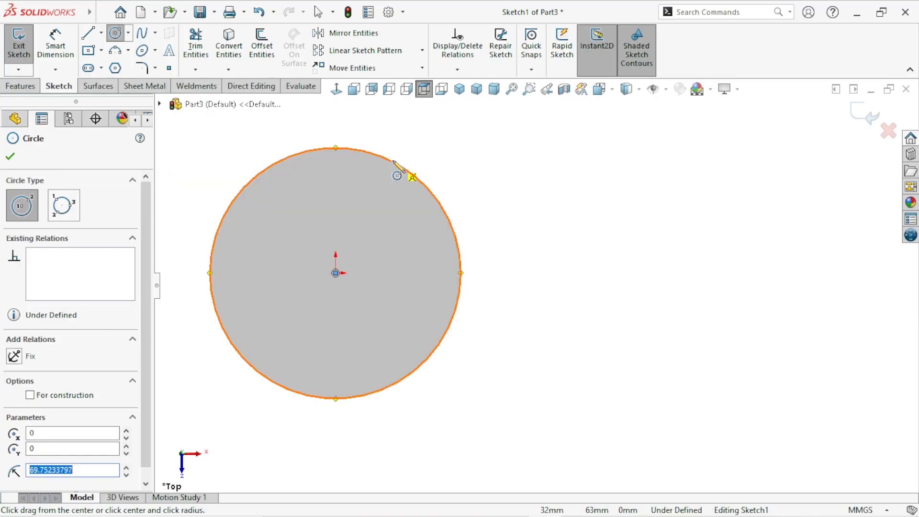
pyautogui.click(336, 273)
pyautogui.click(377, 205)
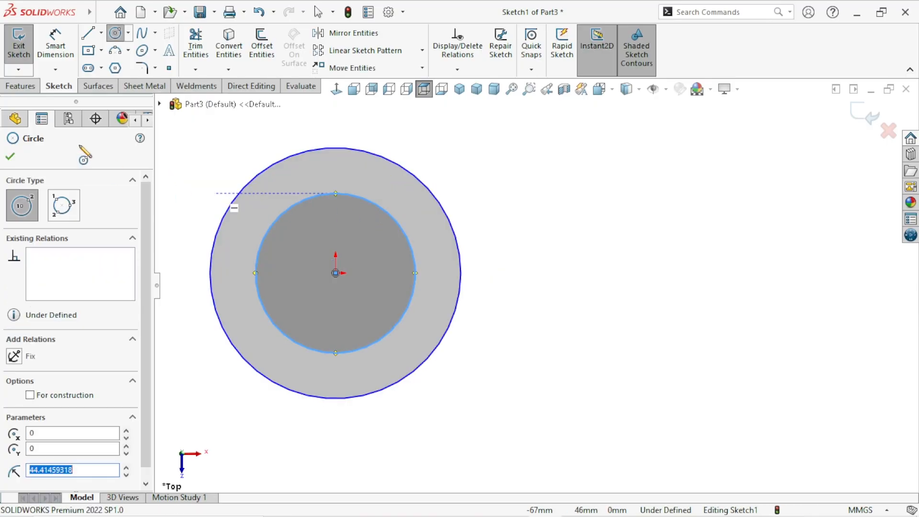
# Dimension the outer circle's diameter as 365 mm
pyautogui.click(60, 56)
pyautogui.click(463, 286)
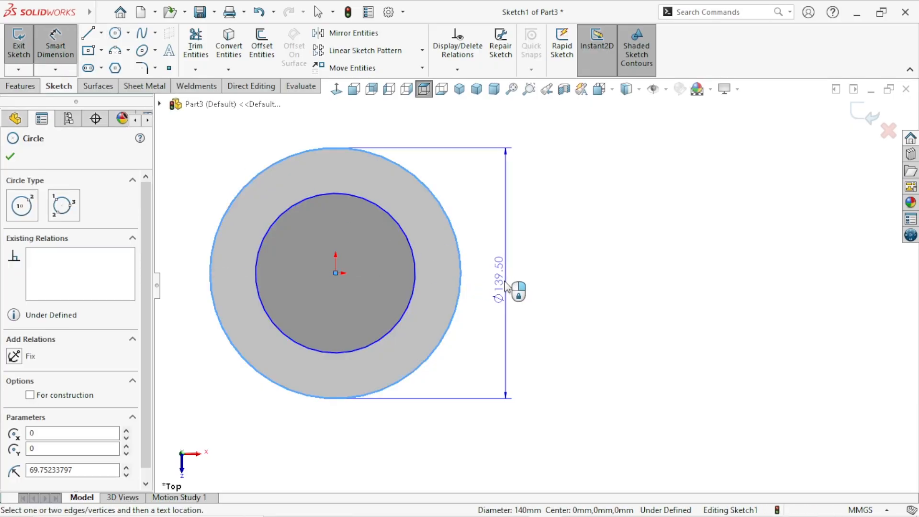
pyautogui.click(500, 287)
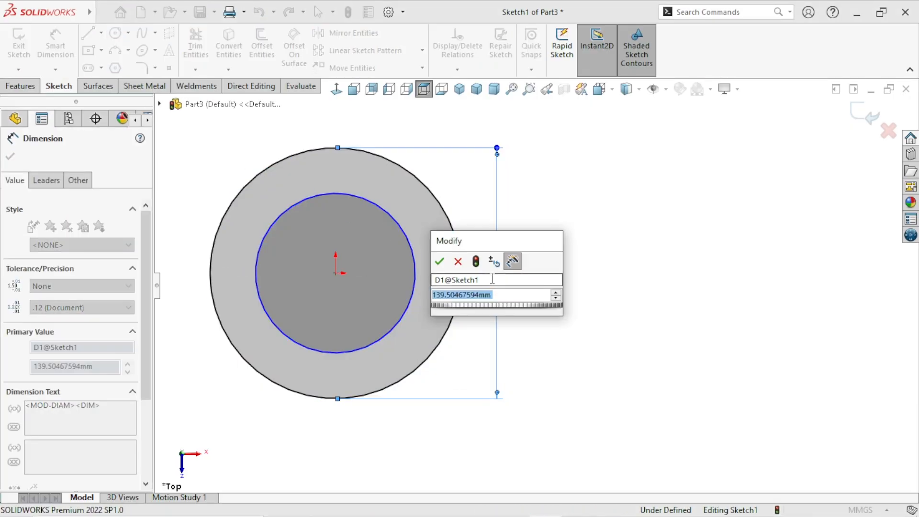
pyautogui.write('365')
pyautogui.press('Return')
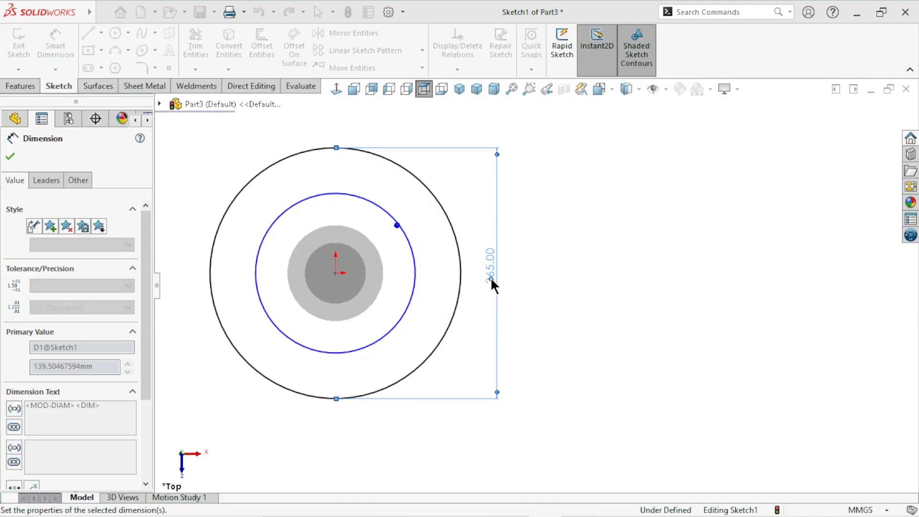
# Dimension the inner circle's diameter as 205 mm
pyautogui.click(415, 281)
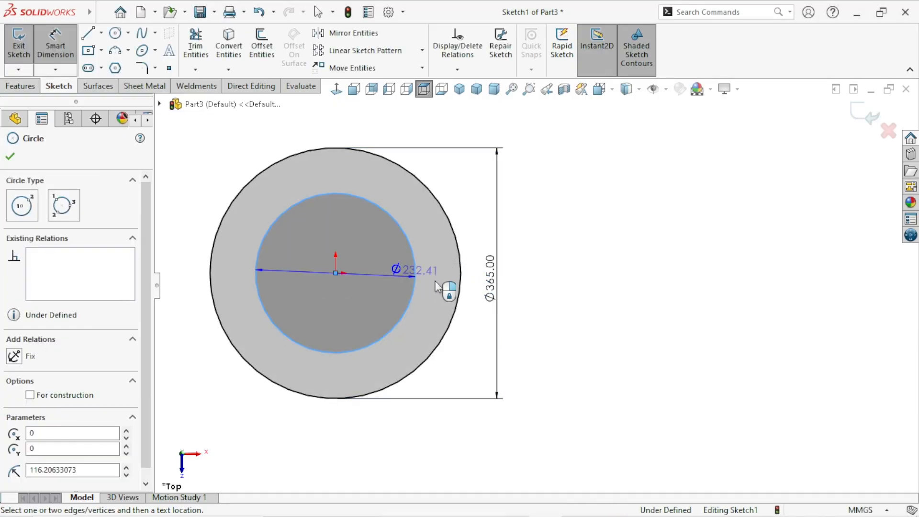
pyautogui.click(437, 283)
pyautogui.write('205')
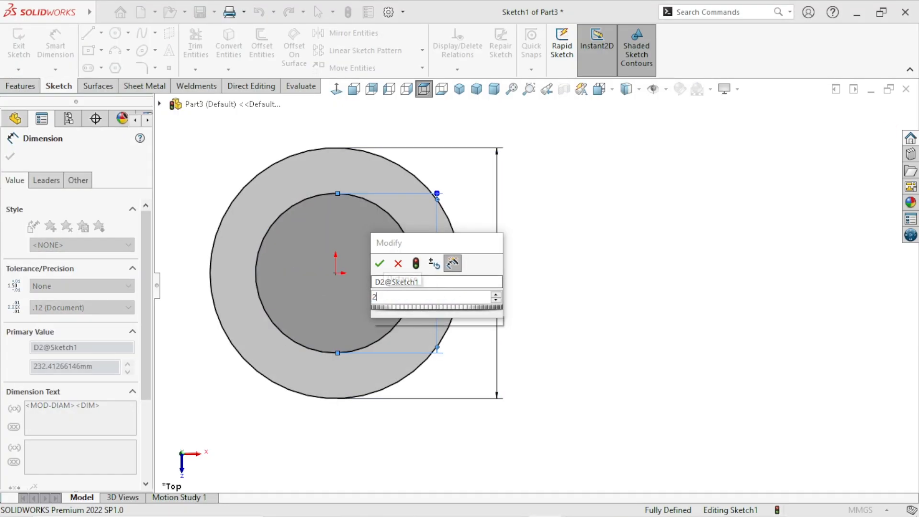
pyautogui.press('Return')
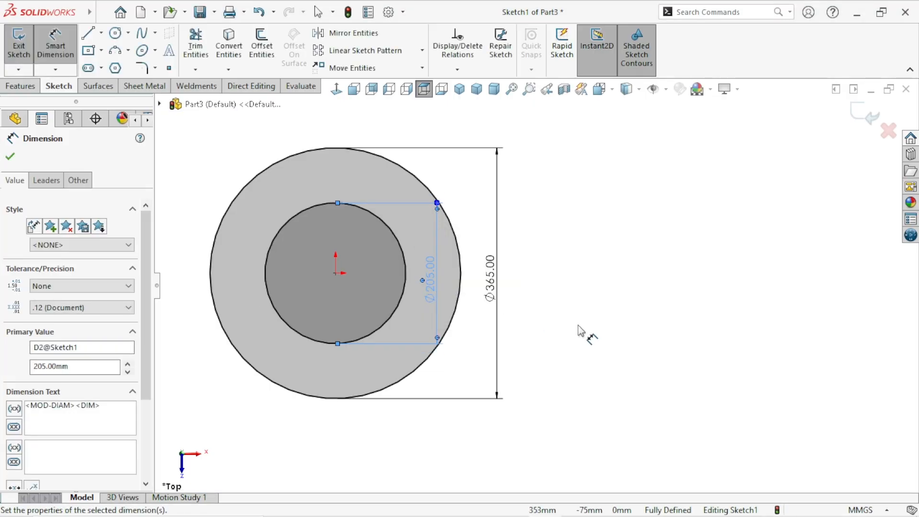
pyautogui.click(578, 326)
pyautogui.scroll(3, 553, 307)
pyautogui.scroll(-3, 555, 268)
pyautogui.scroll(1, 591, 319)
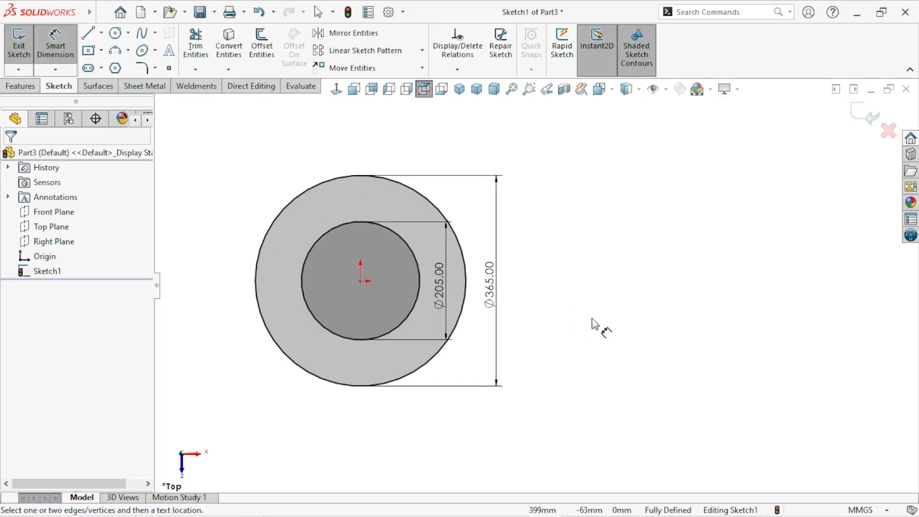
pyautogui.scroll(-2, 585, 294)
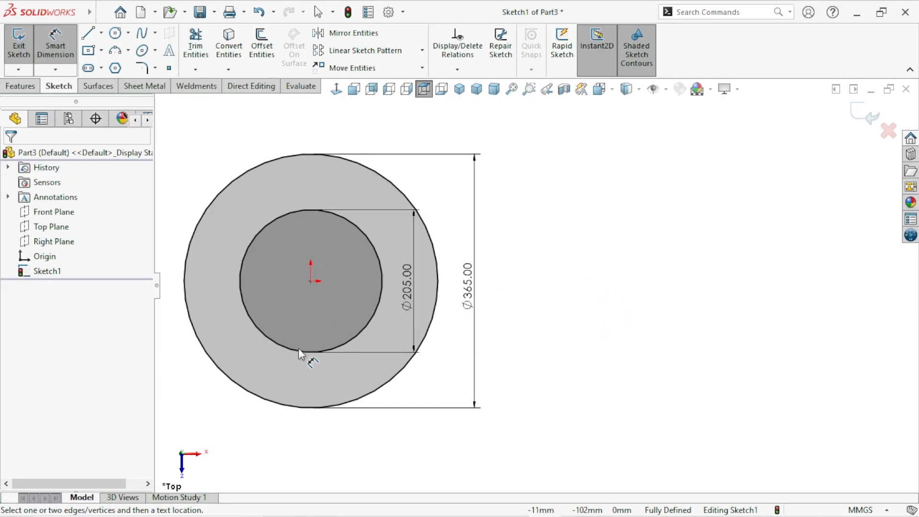
# Extrude the ring profile 52 mm with a Blind boss, reversed to run downward from the sketch plane
pyautogui.click(20, 87)
pyautogui.click(25, 43)
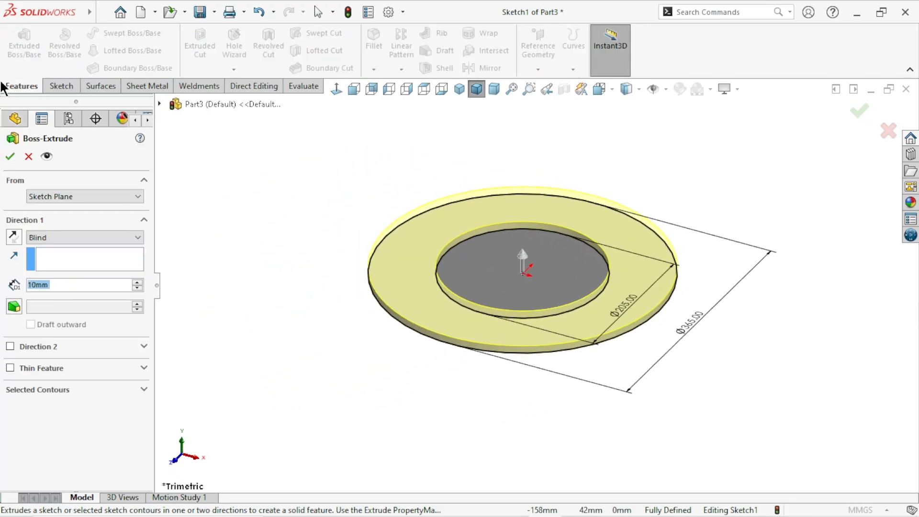
pyautogui.scroll(4, 537, 316)
pyautogui.scroll(-4, 727, 266)
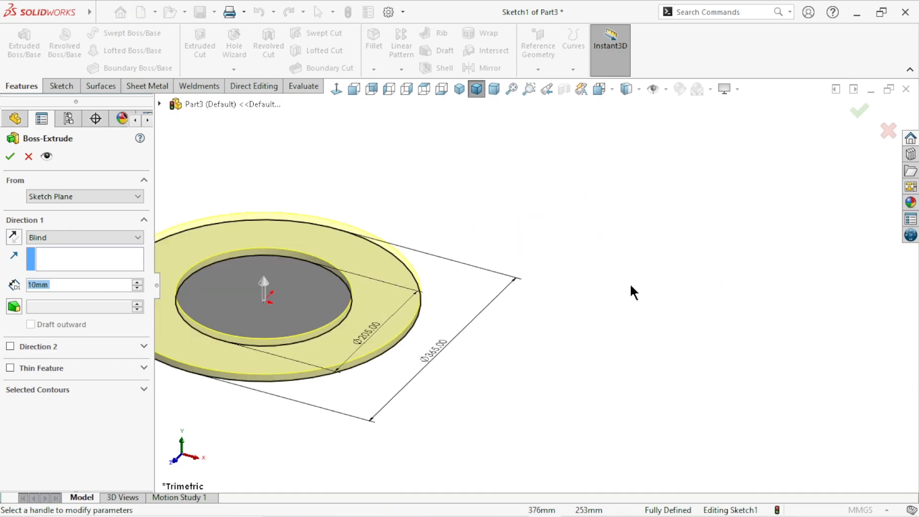
pyautogui.scroll(1, 648, 283)
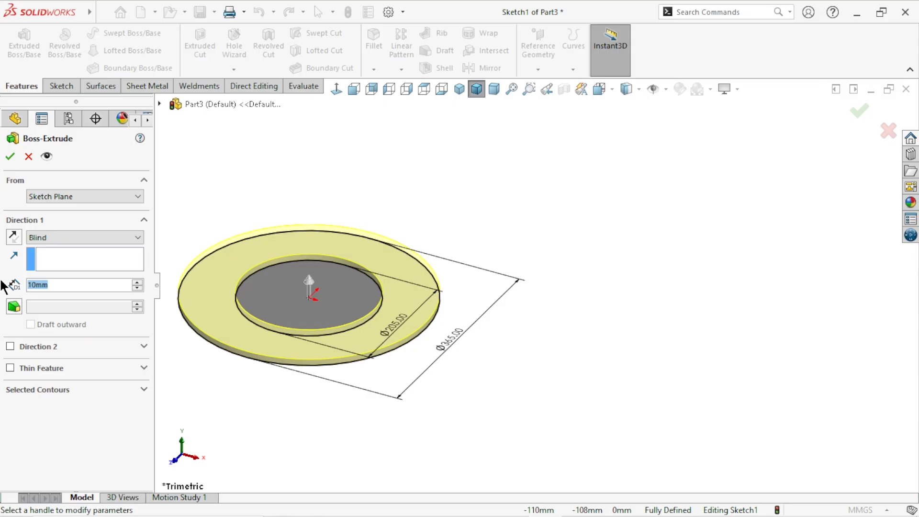
pyautogui.write('52')
pyautogui.press('Return')
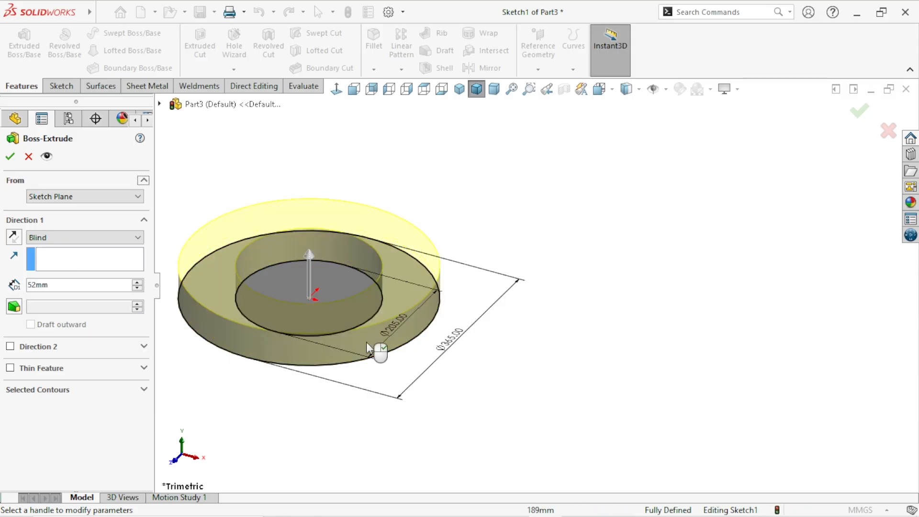
pyautogui.click(14, 236)
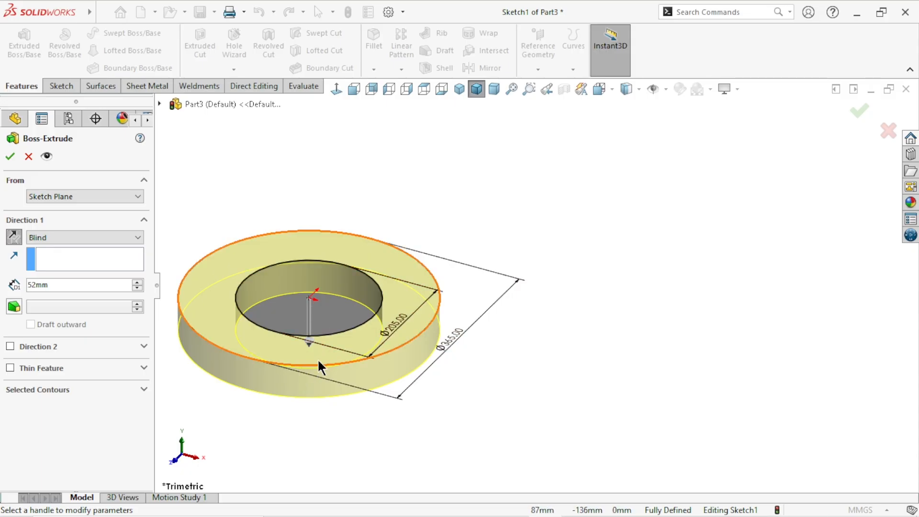
pyautogui.click(10, 156)
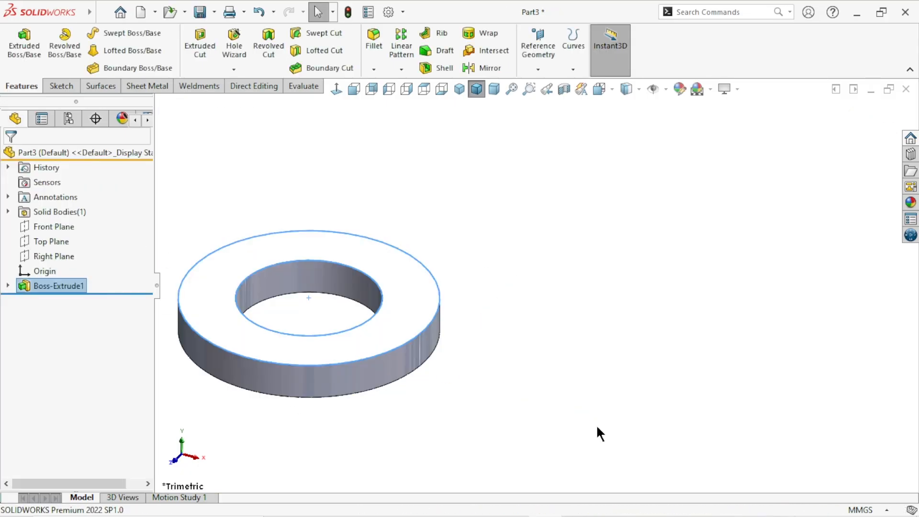
# Start a sketch on the ring's upper face and draw a circle centred on the origin with a radius of about 147 mm
pyautogui.scroll(3, 596, 424)
pyautogui.scroll(-2, 547, 338)
pyautogui.click(406, 259)
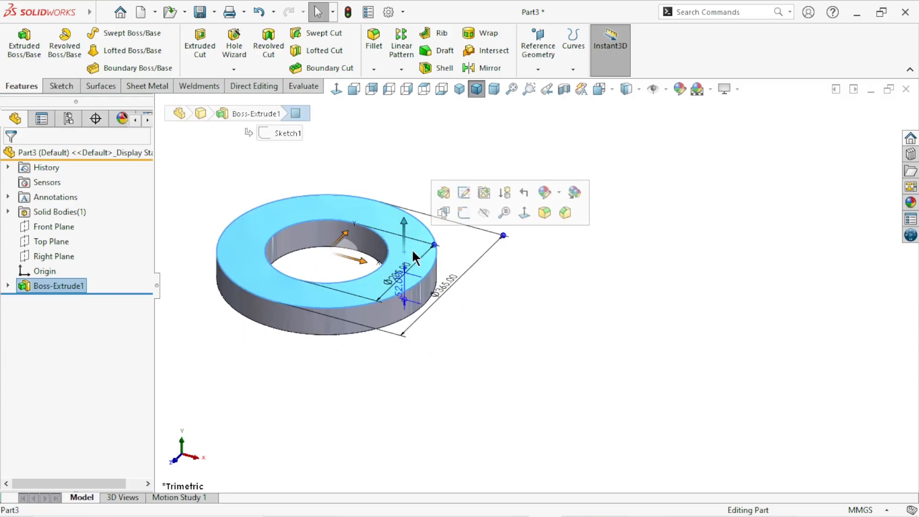
pyautogui.click(458, 221)
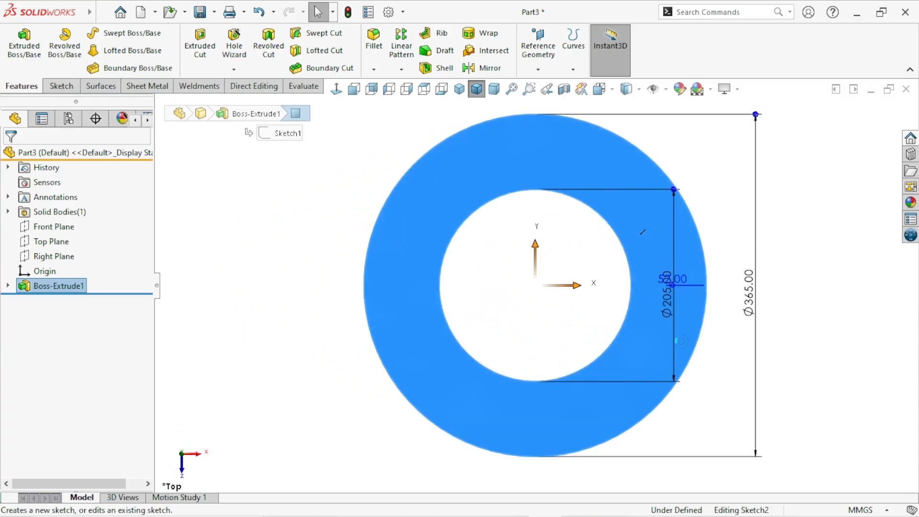
pyautogui.scroll(5, 745, 332)
pyautogui.scroll(-4, 599, 326)
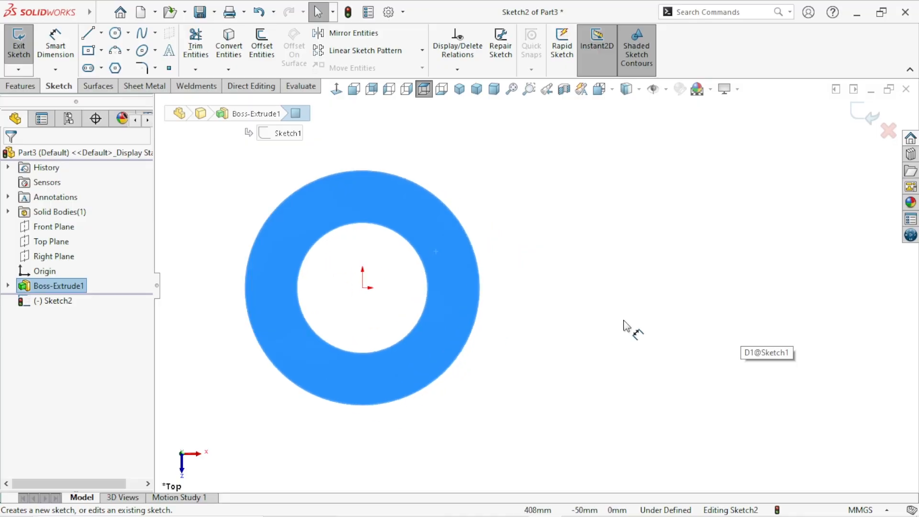
pyautogui.scroll(-2, 588, 299)
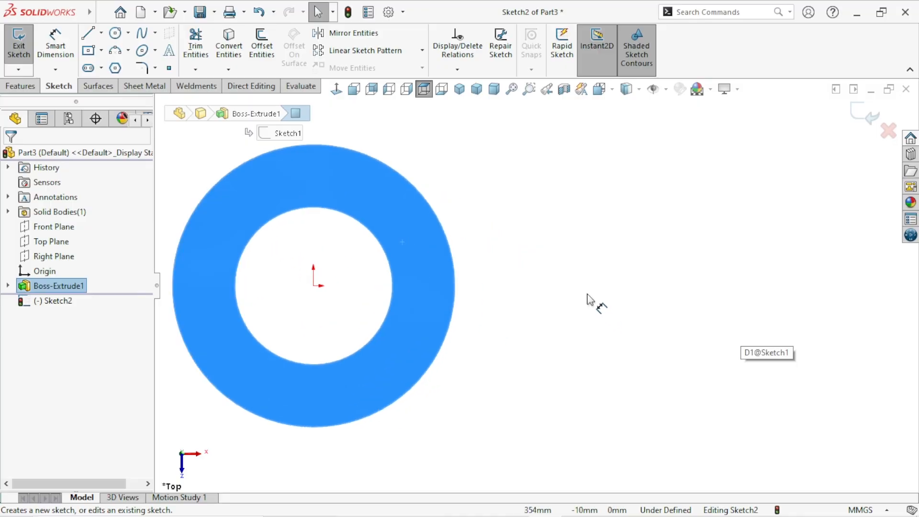
pyautogui.click(113, 33)
pyautogui.click(314, 286)
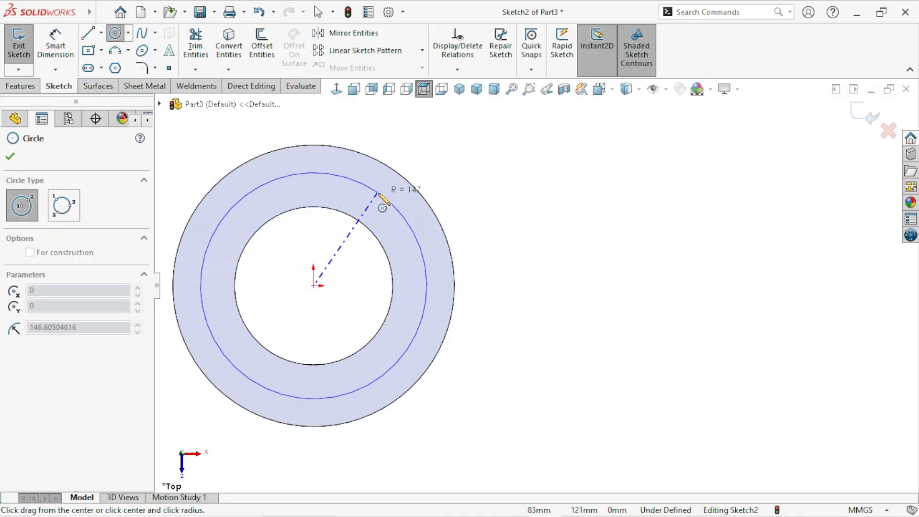
pyautogui.click(383, 197)
# Dimension the new circle's diameter as 265 mm
pyautogui.click(52, 60)
pyautogui.click(428, 289)
pyautogui.click(476, 297)
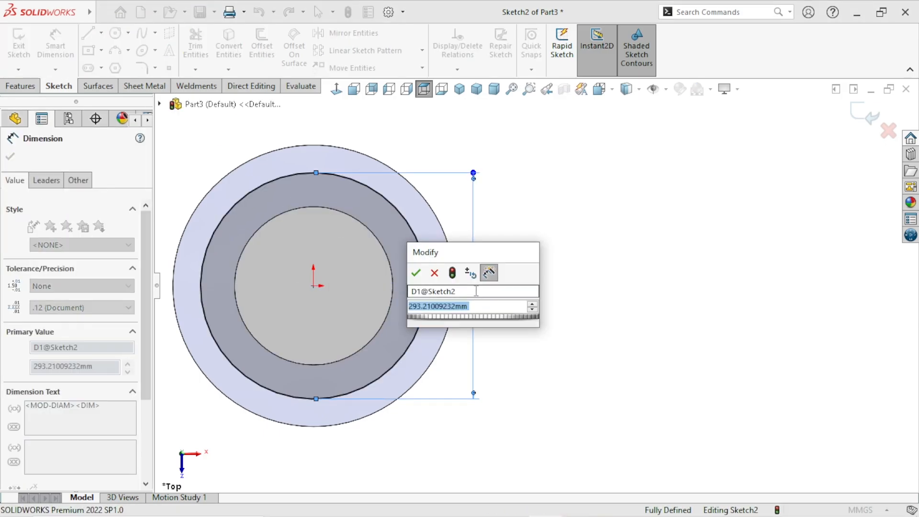
pyautogui.write('265')
pyautogui.press('Return')
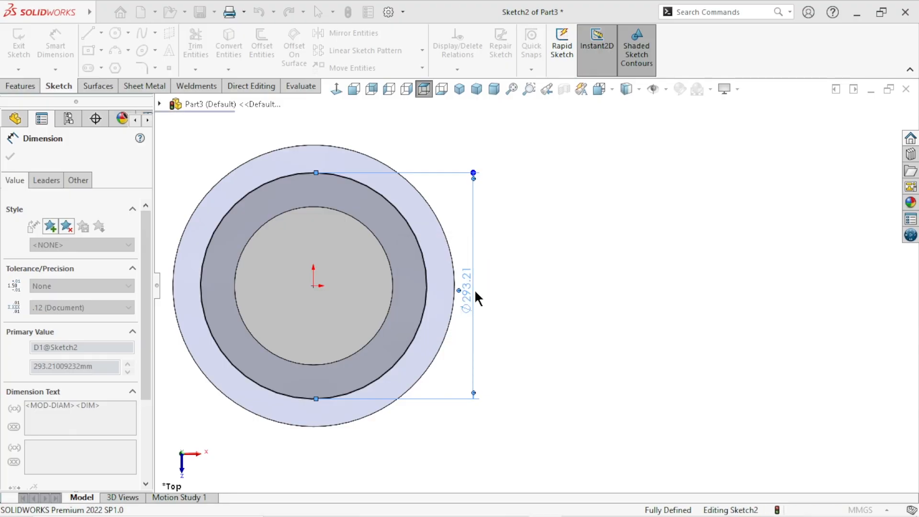
pyautogui.click(10, 156)
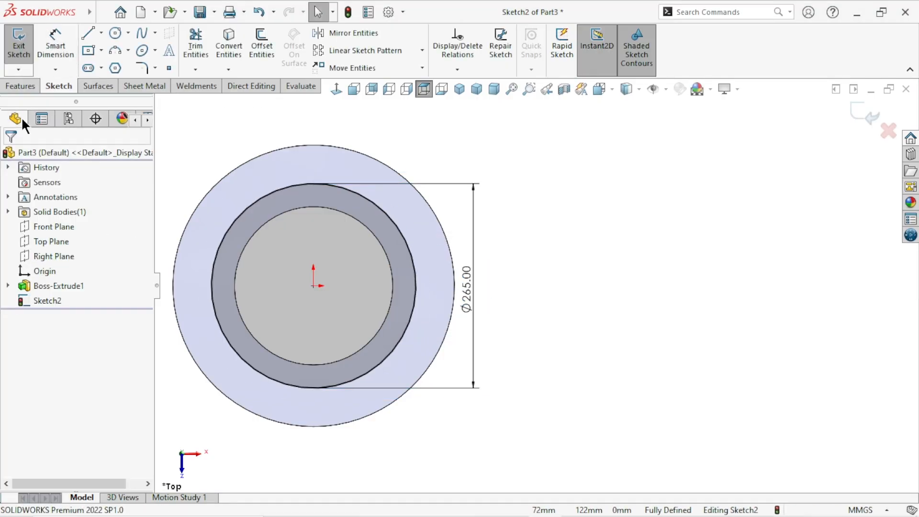
# Cut the circle 31 mm deep into the ring with a Blind Extruded Cut and a 10-degree draft
pyautogui.click(22, 86)
pyautogui.click(201, 48)
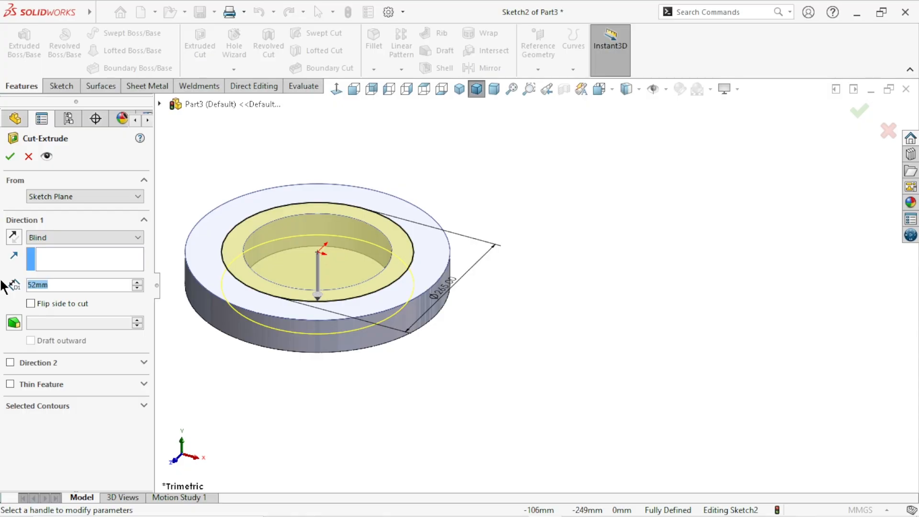
pyautogui.write('31')
pyautogui.press('Return')
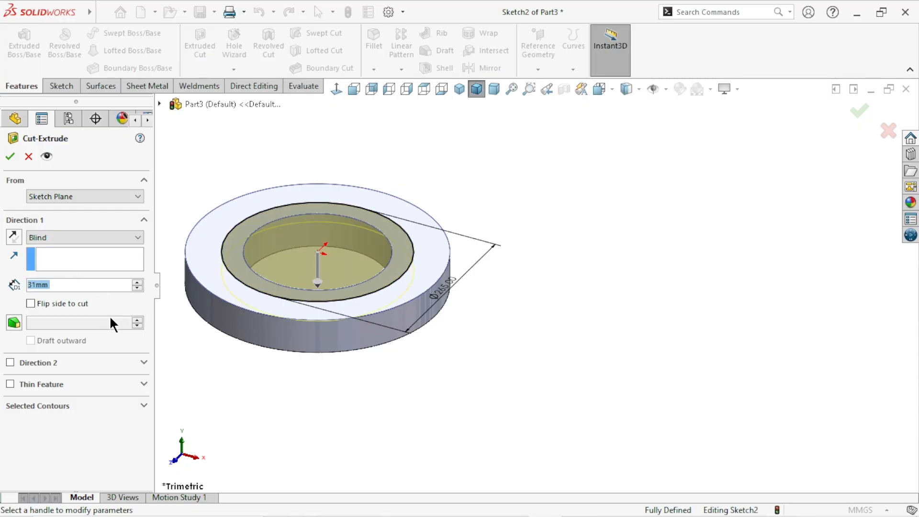
pyautogui.click(14, 323)
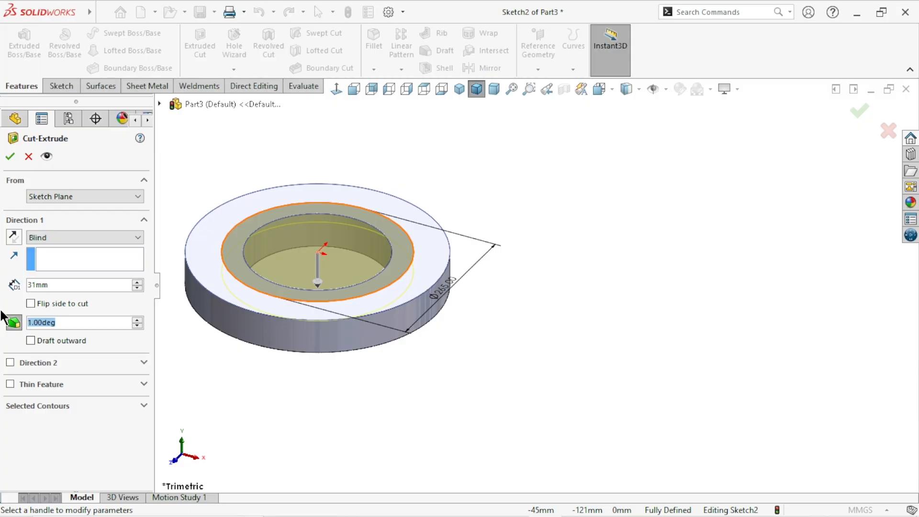
pyautogui.write('0')
pyautogui.press('Return')
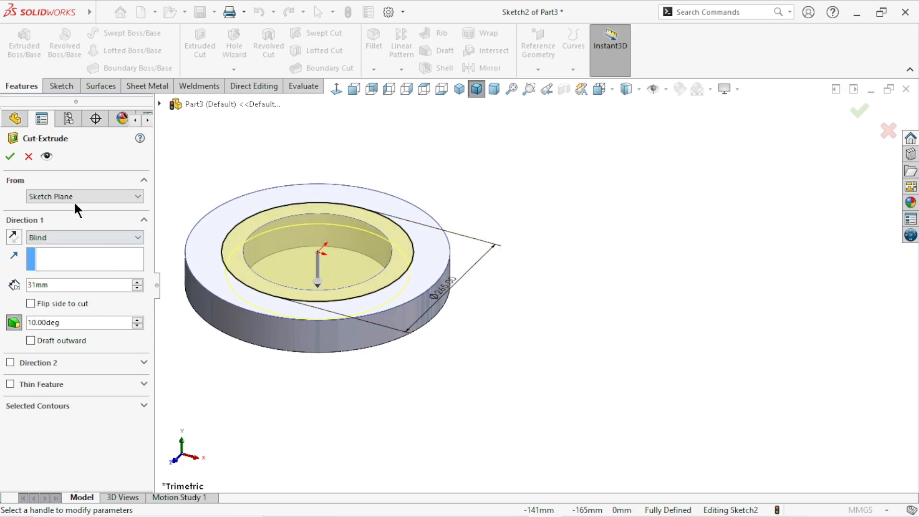
pyautogui.click(79, 218)
pyautogui.click(10, 156)
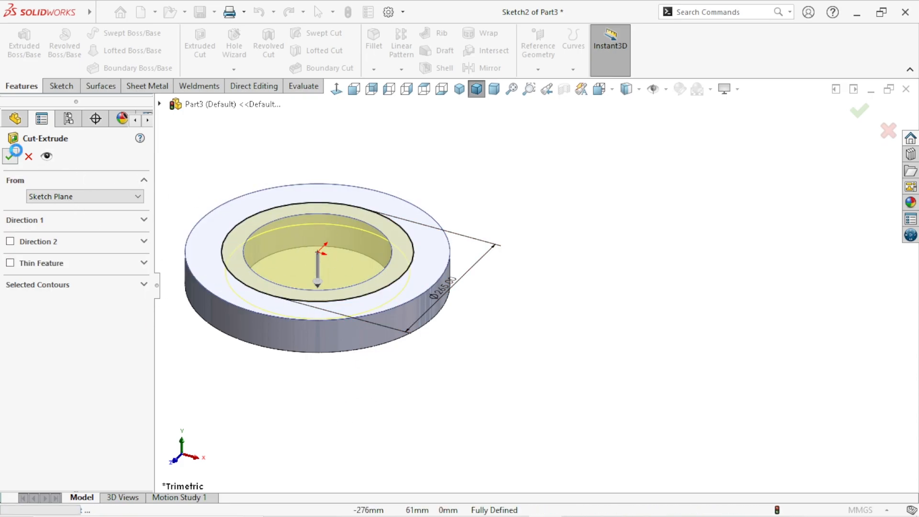
pyautogui.moveTo(546, 283); pyautogui.dragTo(516, 271, button='middle')
pyautogui.scroll(-3, 516, 278)
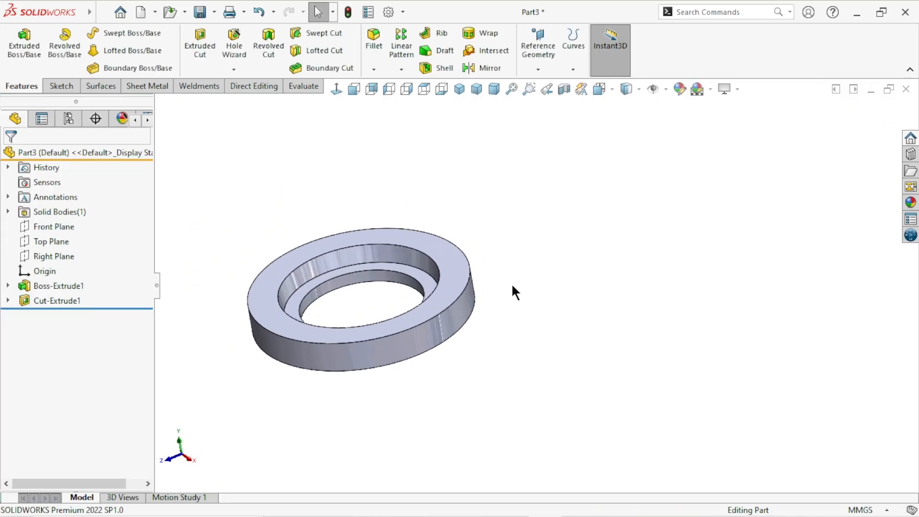
# Fillet the bottom inner edge of the drafted recess with a constant-size, symmetric 10 mm radius
pyautogui.scroll(1, 521, 291)
pyautogui.scroll(-1, 469, 296)
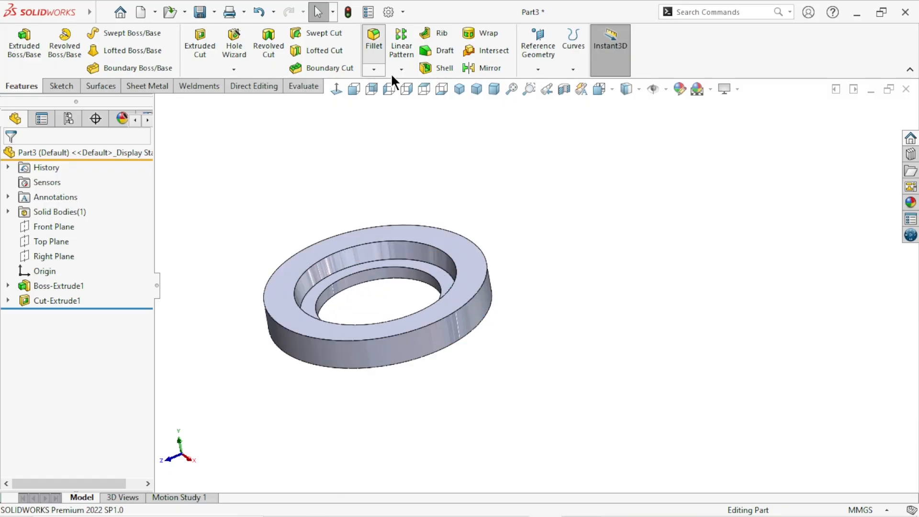
pyautogui.scroll(-1, 509, 297)
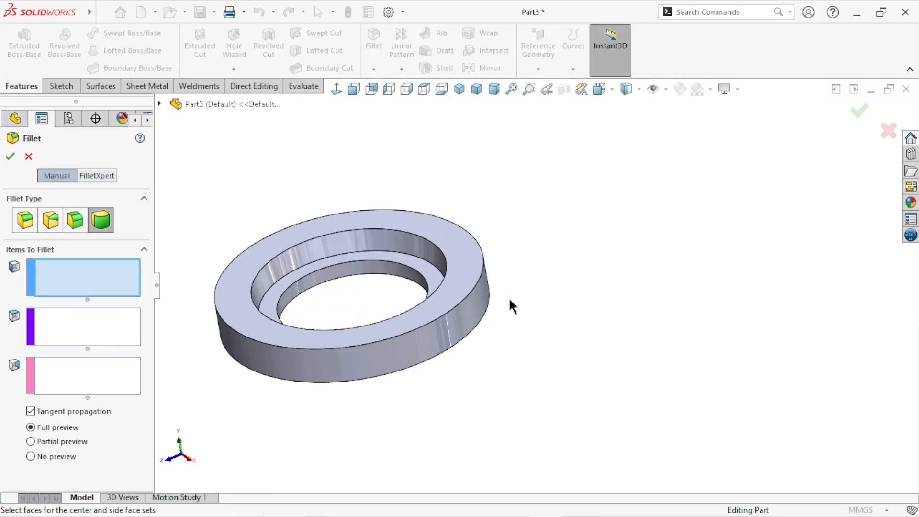
pyautogui.click(25, 221)
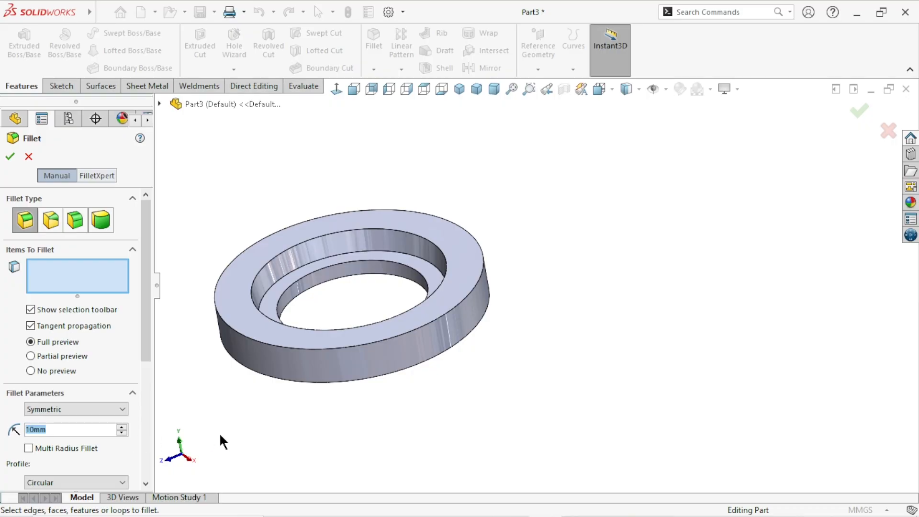
pyautogui.click(298, 275)
pyautogui.click(10, 157)
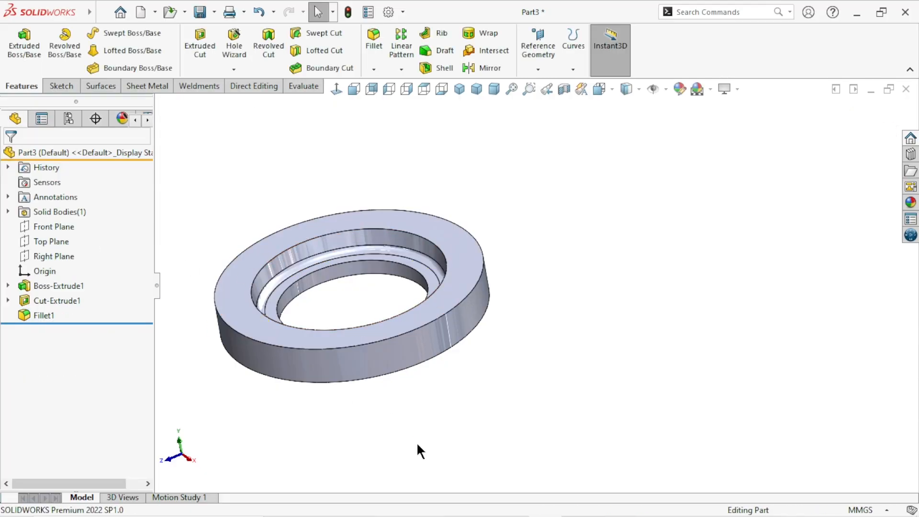
# Start a sketch on the Front Plane and set the display style to wireframe with hidden lines visible
pyautogui.scroll(3, 415, 444)
pyautogui.scroll(-2, 496, 335)
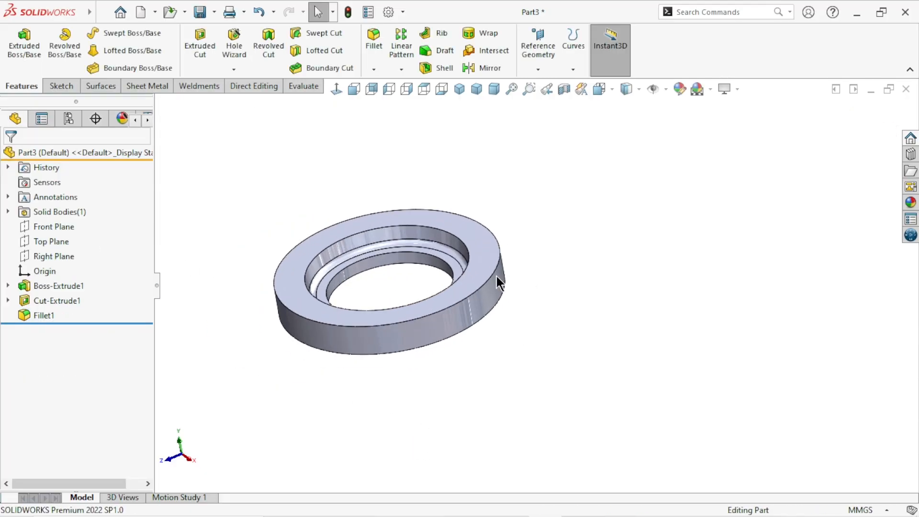
pyautogui.click(46, 223)
pyautogui.click(58, 202)
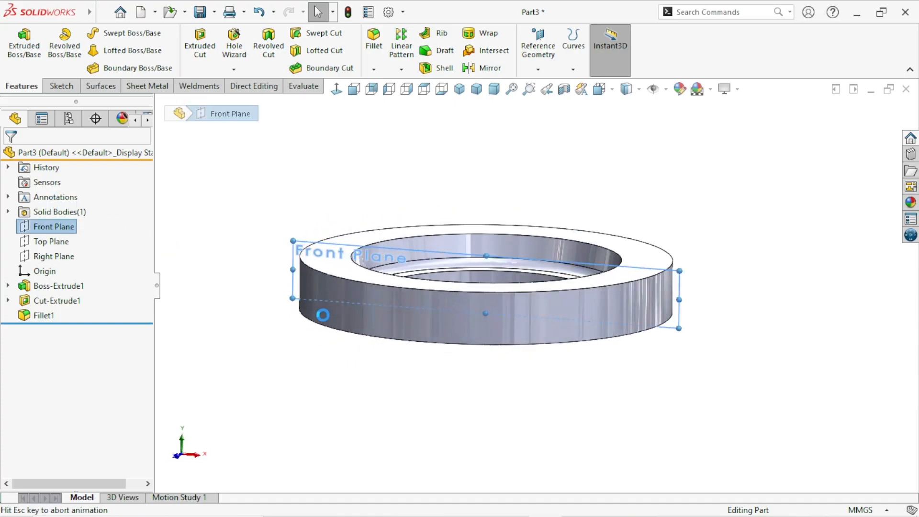
pyautogui.scroll(-3, 622, 287)
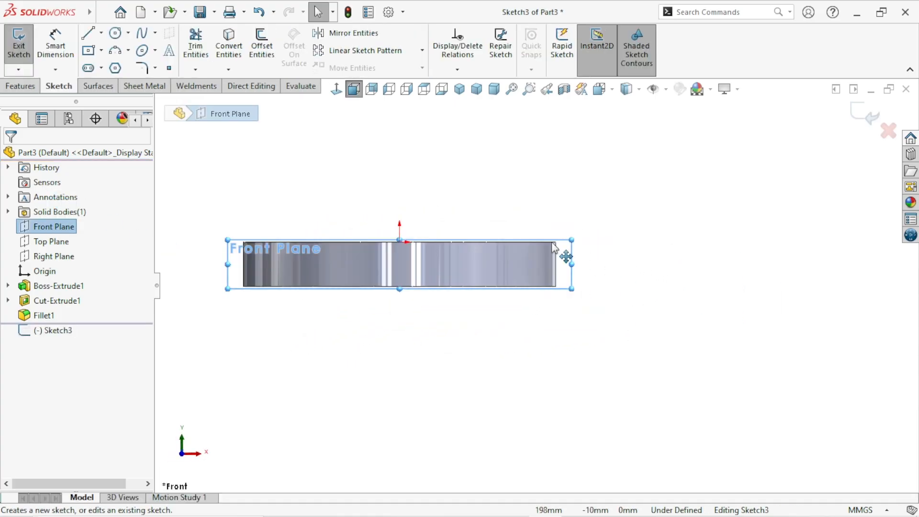
pyautogui.scroll(-1, 526, 242)
pyautogui.click(622, 162)
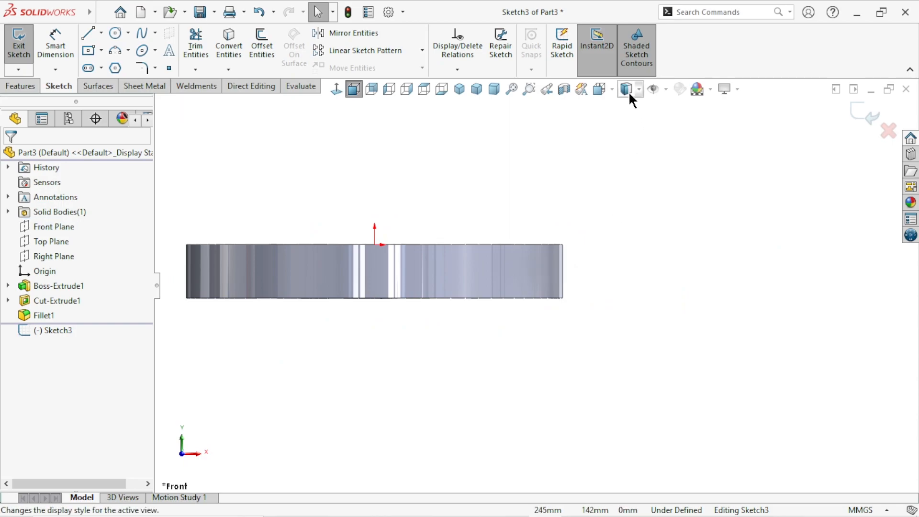
pyautogui.click(638, 90)
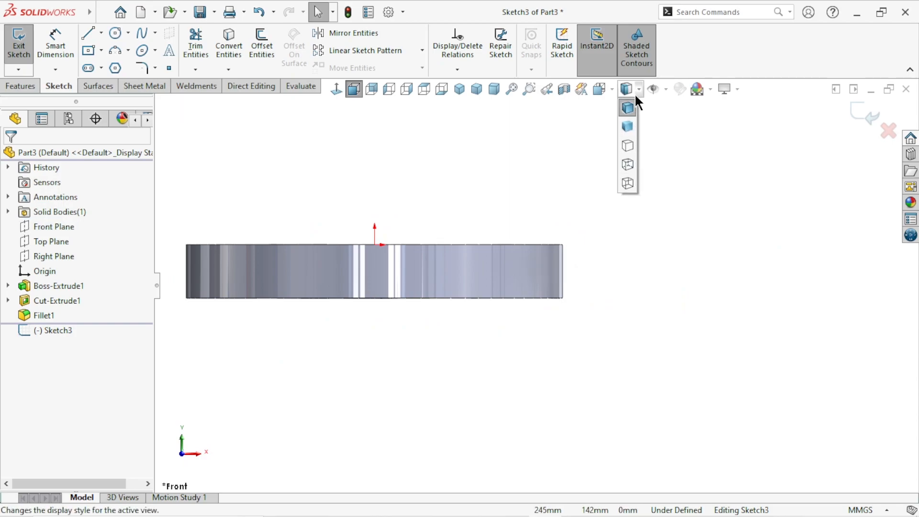
pyautogui.click(628, 165)
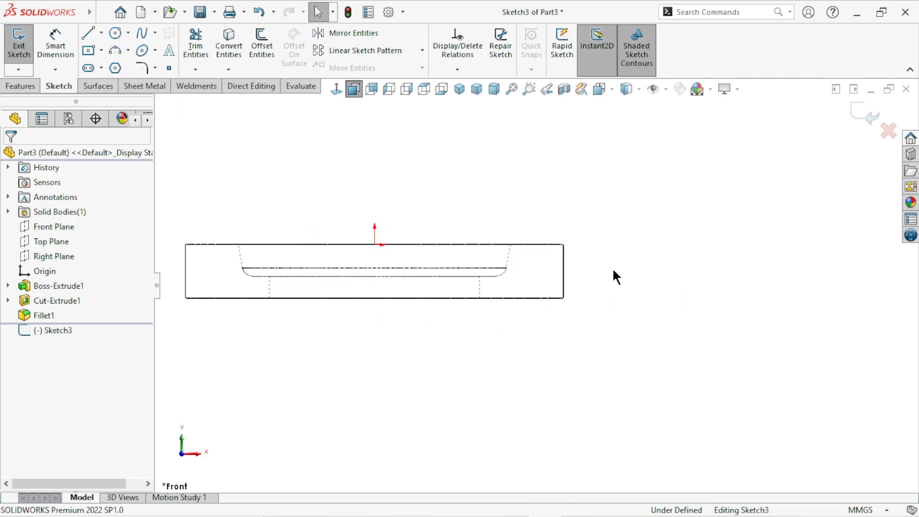
pyautogui.scroll(1, 539, 288)
pyautogui.scroll(-1, 499, 274)
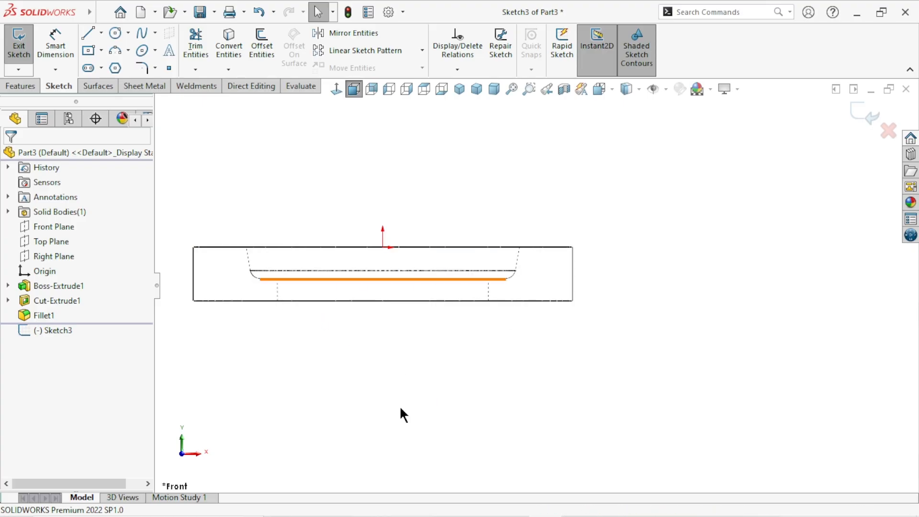
# Draw a vertical centerline upward from the origin as the axis of the ring
pyautogui.click(91, 36)
pyautogui.click(101, 34)
pyautogui.click(103, 67)
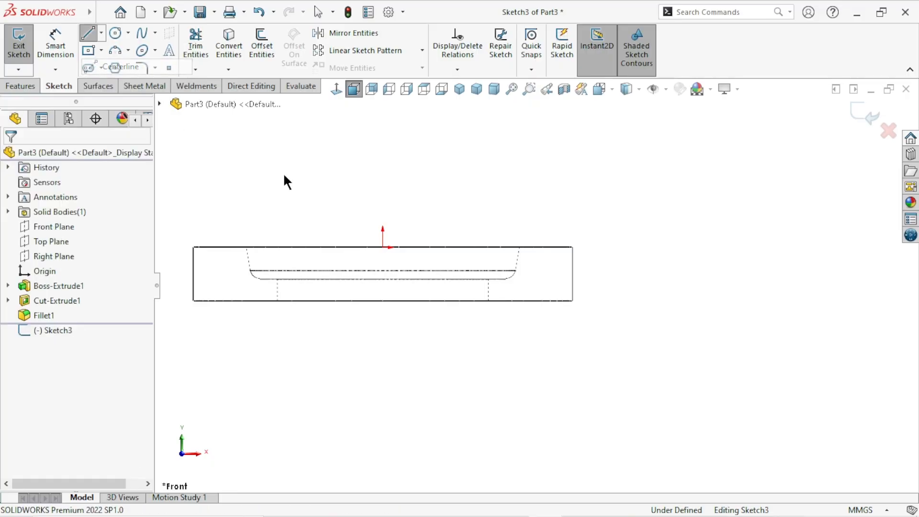
pyautogui.click(383, 247)
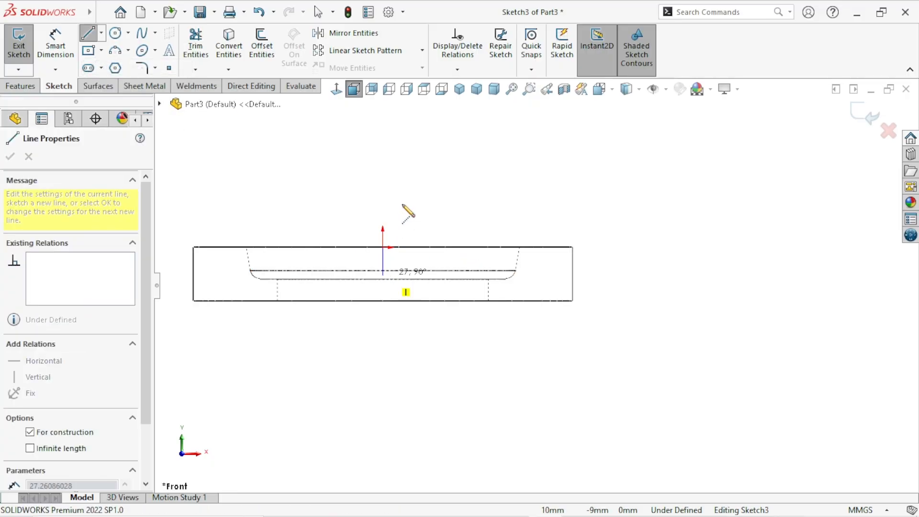
pyautogui.click(402, 176)
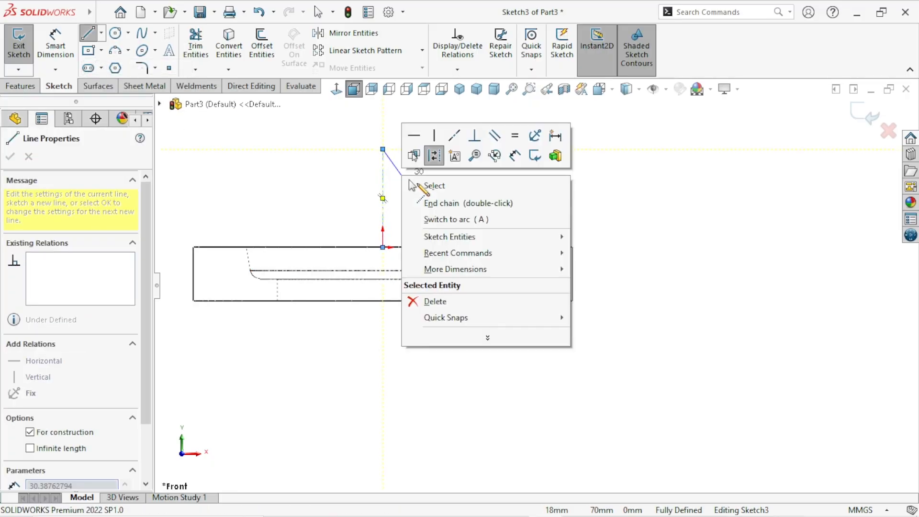
pyautogui.press('Escape')
pyautogui.press('Escape')
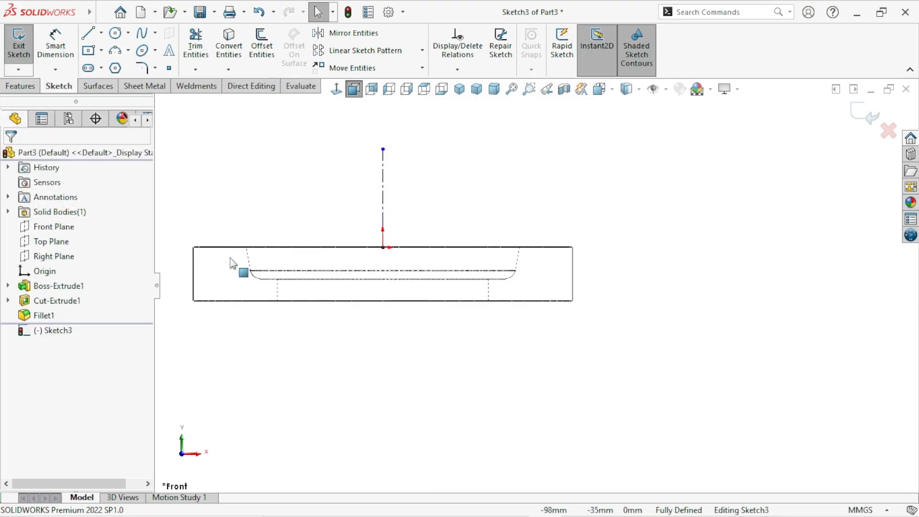
# Sketch a closed triangle at the ring's upper outer corner, with a sloped line about 54 mm long to the recess rim and a vertical side about 21 mm
pyautogui.click(83, 35)
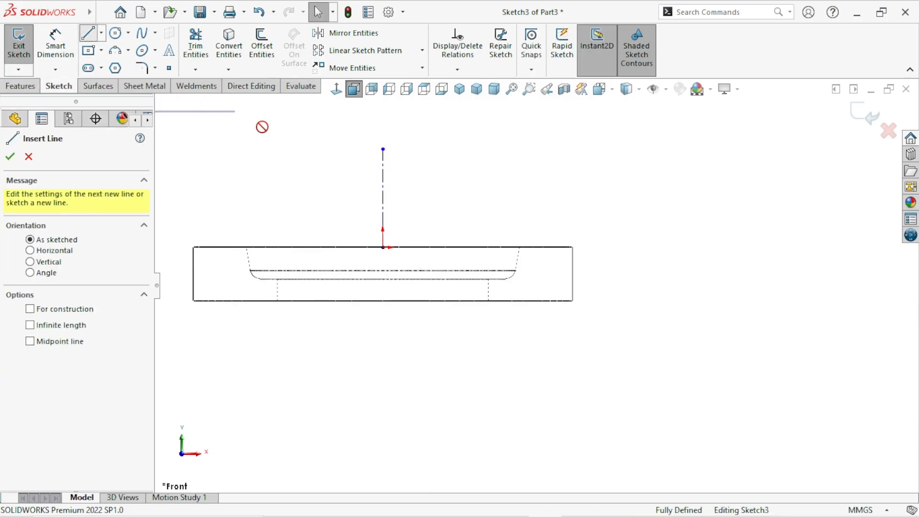
pyautogui.click(194, 269)
pyautogui.click(245, 248)
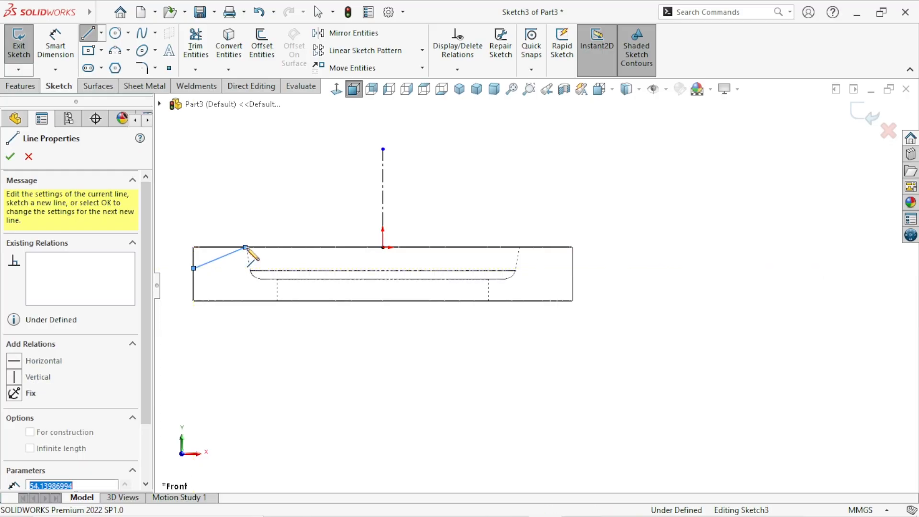
pyautogui.click(194, 248)
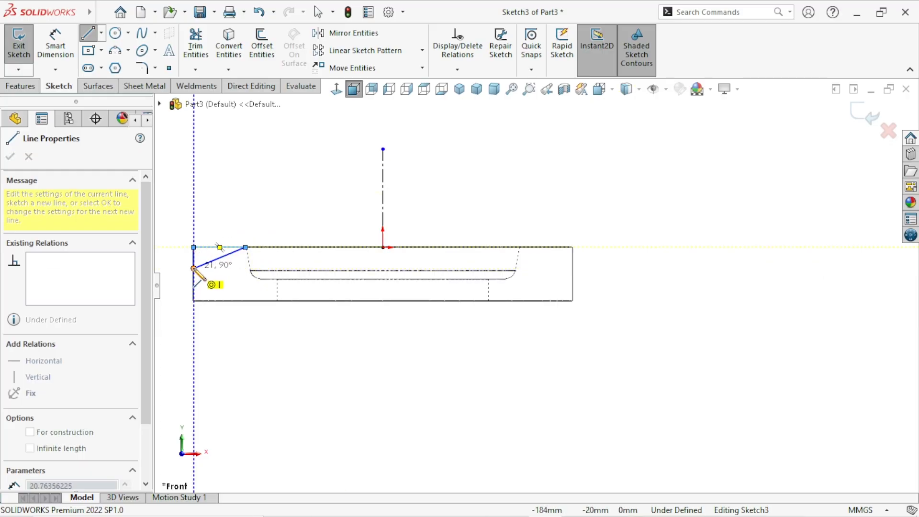
pyautogui.click(193, 268)
pyautogui.rightClick(179, 206)
pyautogui.click(190, 218)
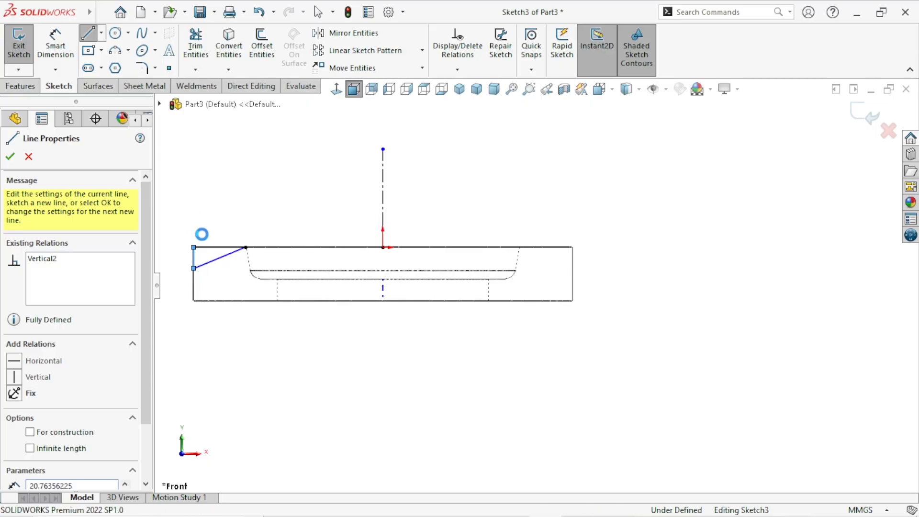
# Draw a three-point arc of about 23 mm radius across the ring's lower outer corner, from the outer side to the bottom edge
pyautogui.scroll(2, 450, 292)
pyautogui.scroll(-6, 335, 271)
pyautogui.scroll(2, 520, 286)
pyautogui.scroll(-2, 496, 278)
pyautogui.scroll(-1, 489, 278)
pyautogui.scroll(1, 322, 323)
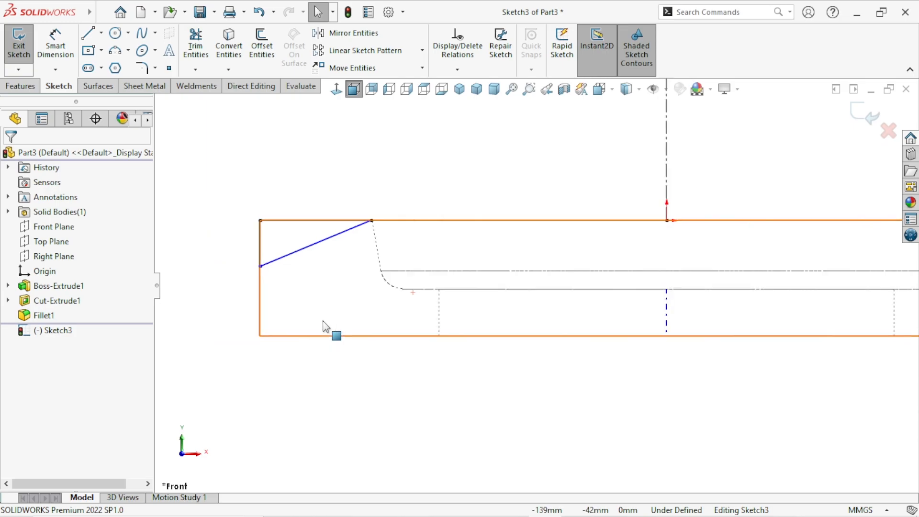
pyautogui.scroll(-1, 463, 273)
pyautogui.scroll(-1, 390, 293)
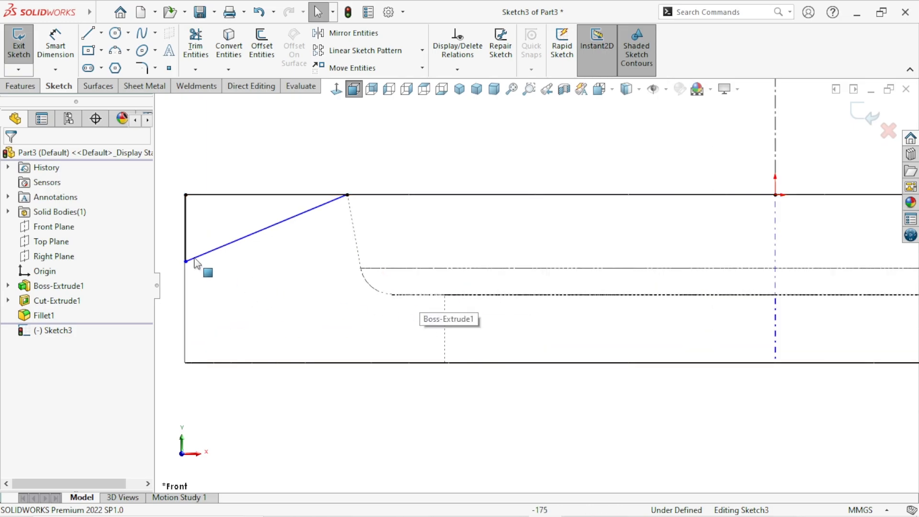
pyautogui.click(116, 50)
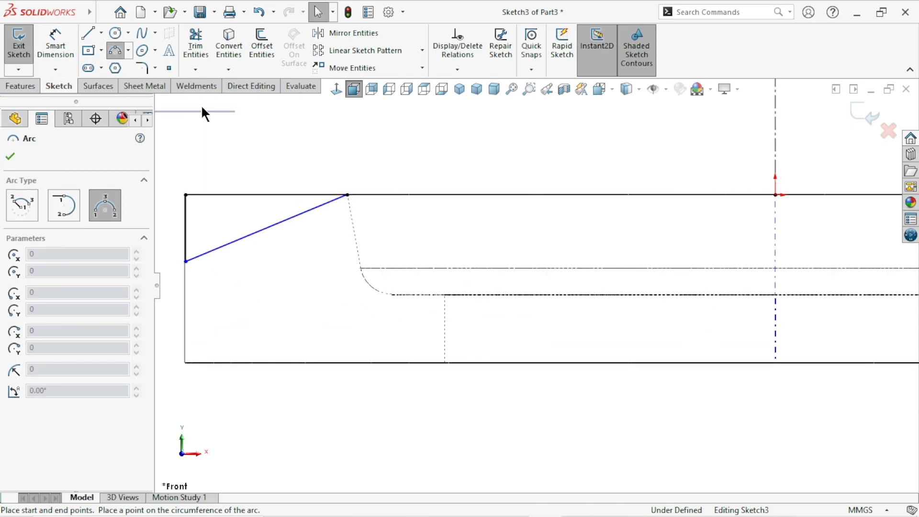
pyautogui.click(186, 297)
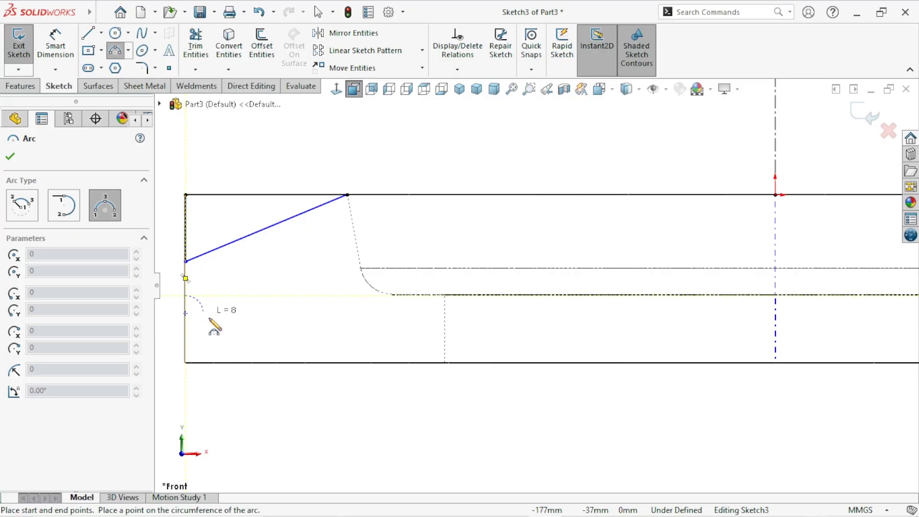
pyautogui.click(262, 362)
pyautogui.click(271, 309)
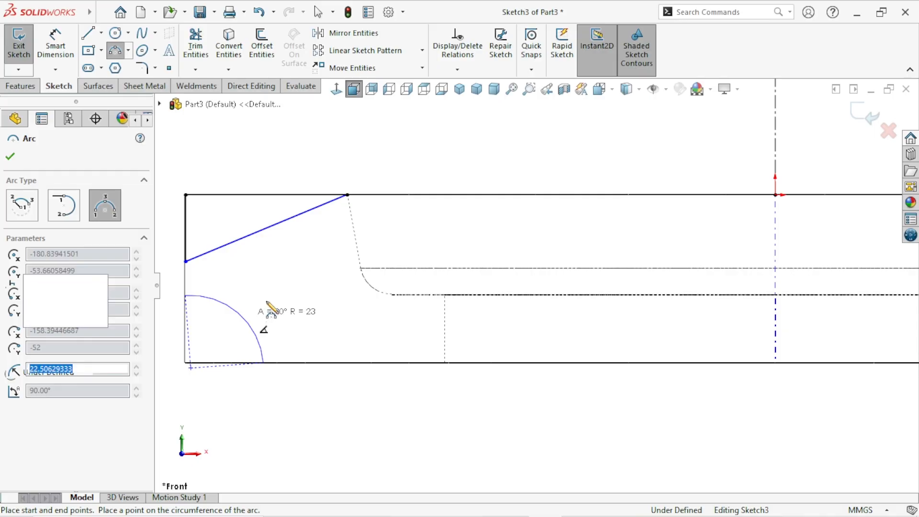
pyautogui.rightClick(272, 308)
pyautogui.click(288, 310)
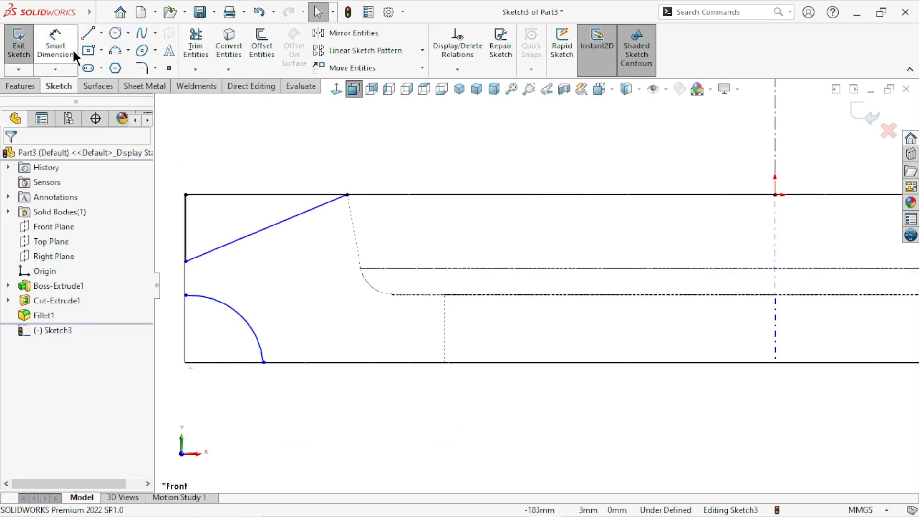
# Close the arc profile with a vertical line about 21 mm and a horizontal line about 24 mm meeting at the ring's lower outer corner
pyautogui.click(87, 33)
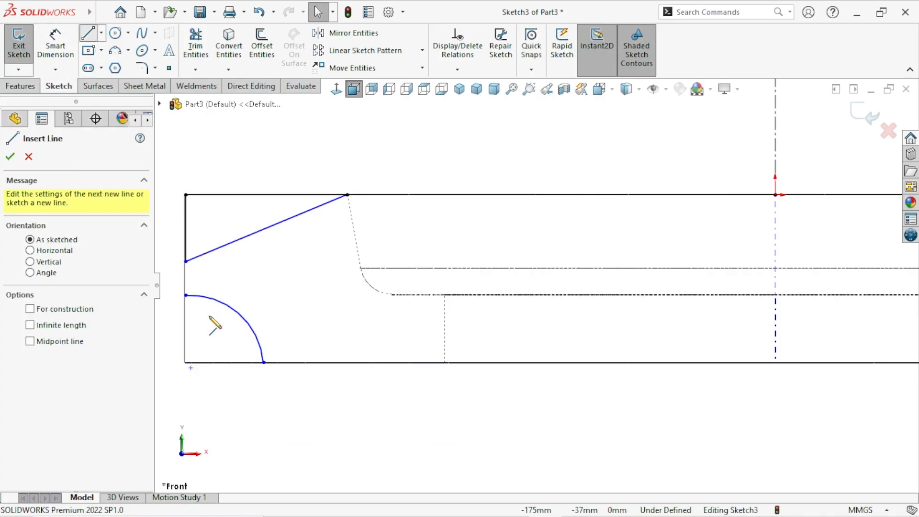
pyautogui.click(186, 296)
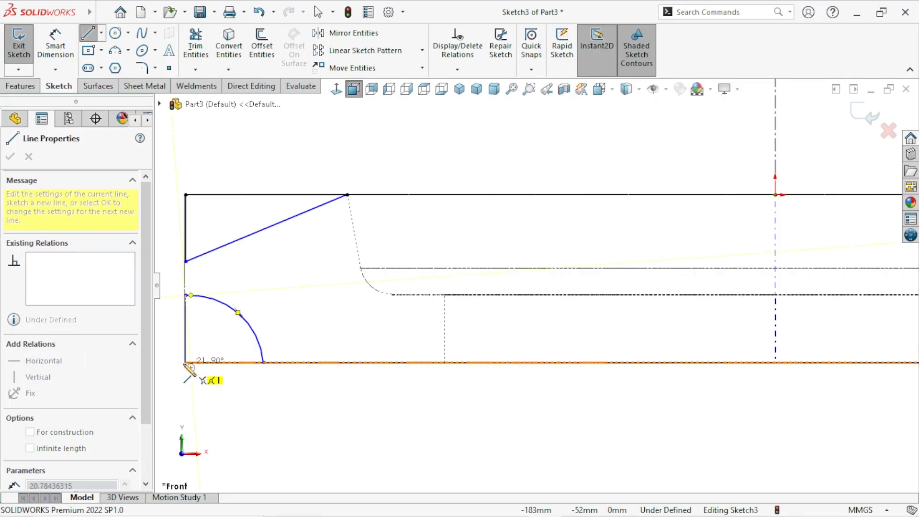
pyautogui.click(186, 362)
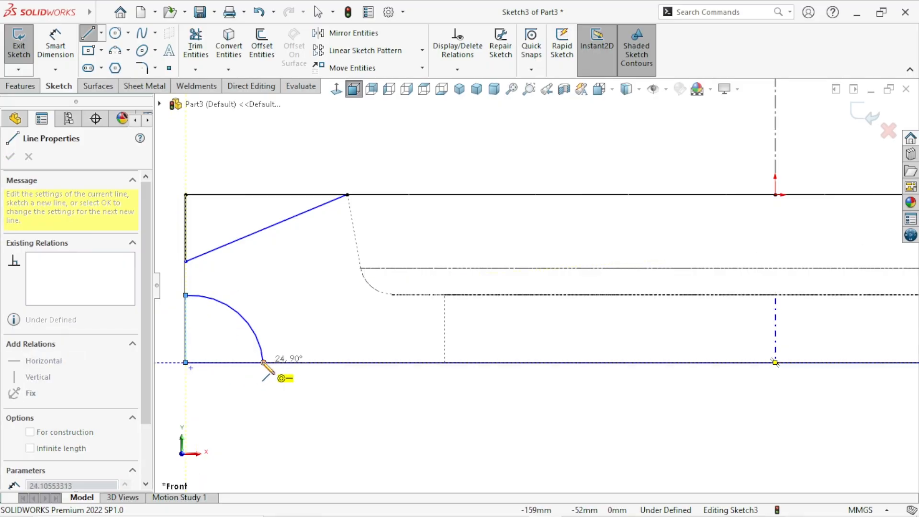
pyautogui.click(263, 362)
pyautogui.rightClick(257, 376)
pyautogui.click(295, 387)
# Dimension the angle between the triangle's top and sloped lines as 10 degrees and place the dimension above the profile
pyautogui.scroll(-2, 481, 289)
pyautogui.scroll(2, 602, 301)
pyautogui.scroll(-2, 462, 287)
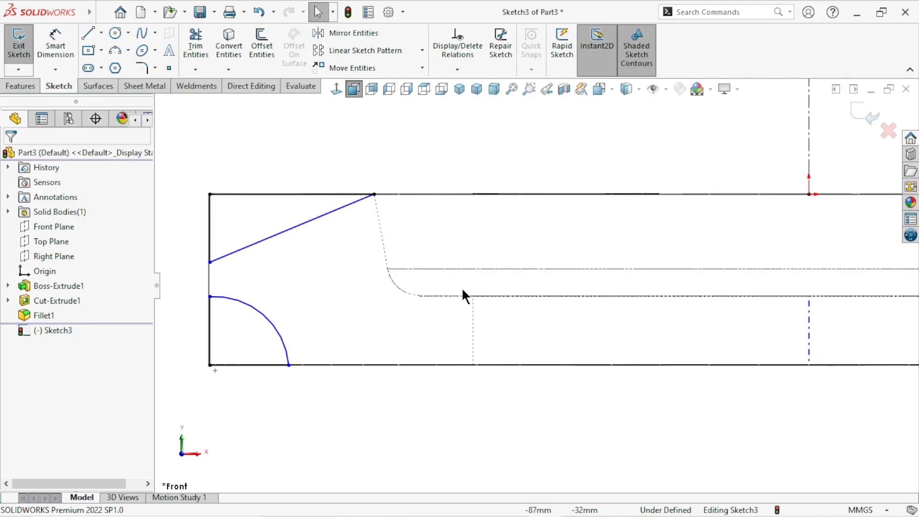
pyautogui.click(67, 55)
pyautogui.click(261, 195)
pyautogui.click(267, 239)
pyautogui.click(261, 218)
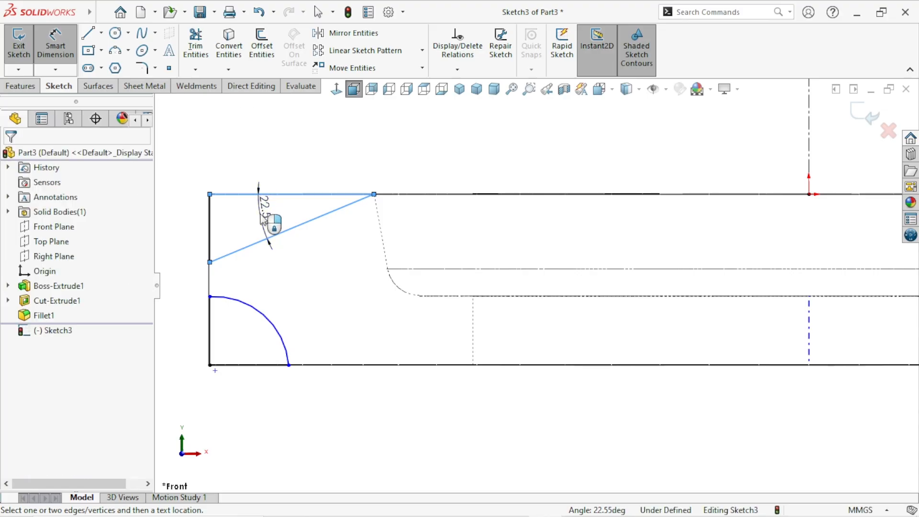
pyautogui.write('10')
pyautogui.press('Return')
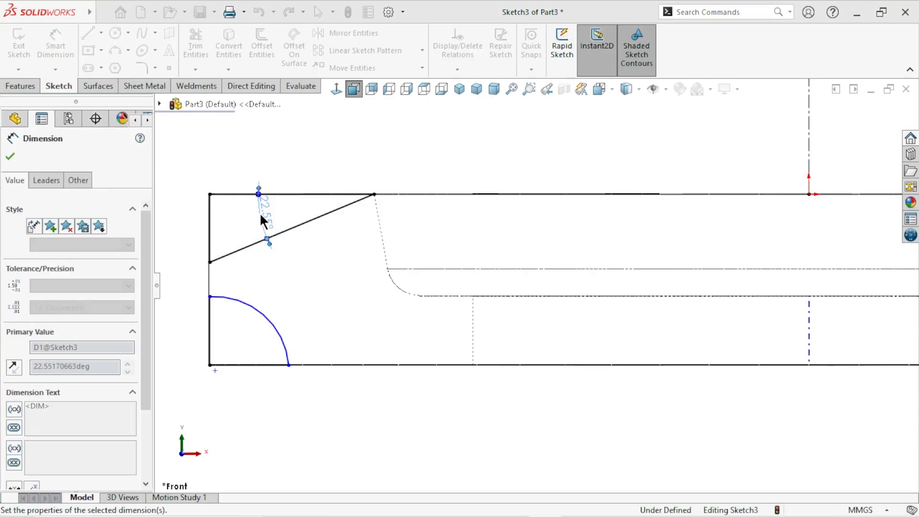
pyautogui.click(371, 168)
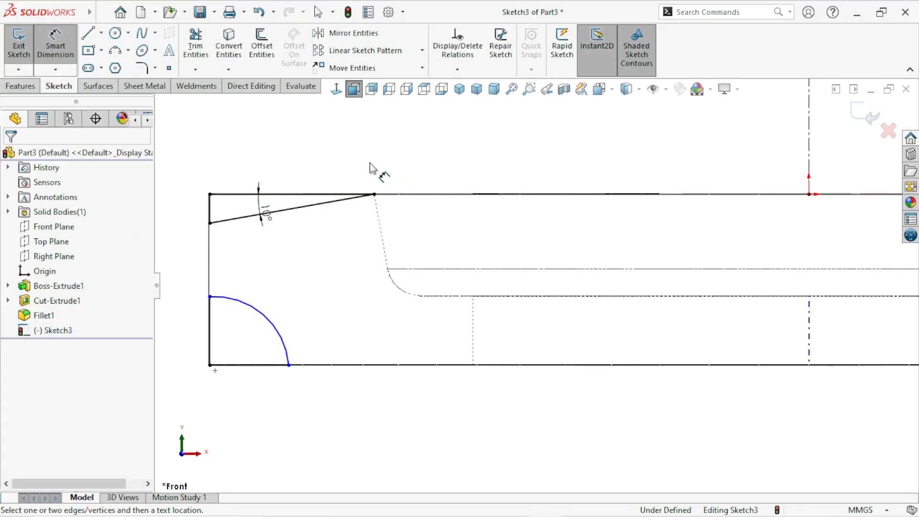
pyautogui.click(267, 213)
pyautogui.click(263, 271)
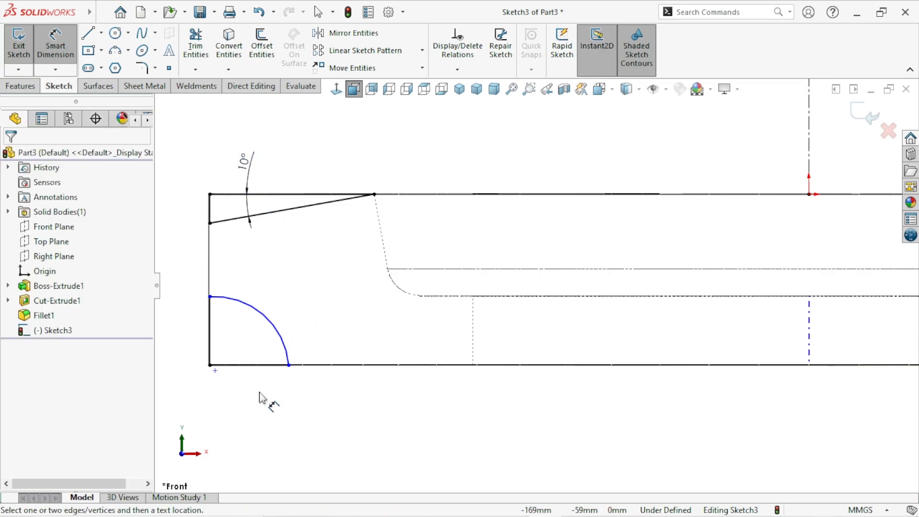
# Dimension the vertical line of the arc profile as 22 mm
pyautogui.click(209, 334)
pyautogui.click(189, 339)
pyautogui.write('22')
pyautogui.press('Return')
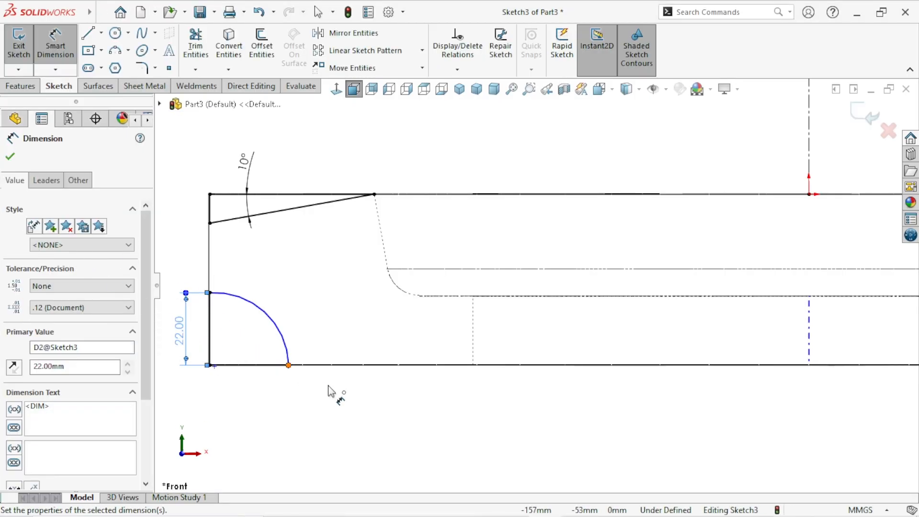
pyautogui.click(292, 413)
# Dimension the radius of the arc at the ring's lower outer corner as 22 mm
pyautogui.click(273, 318)
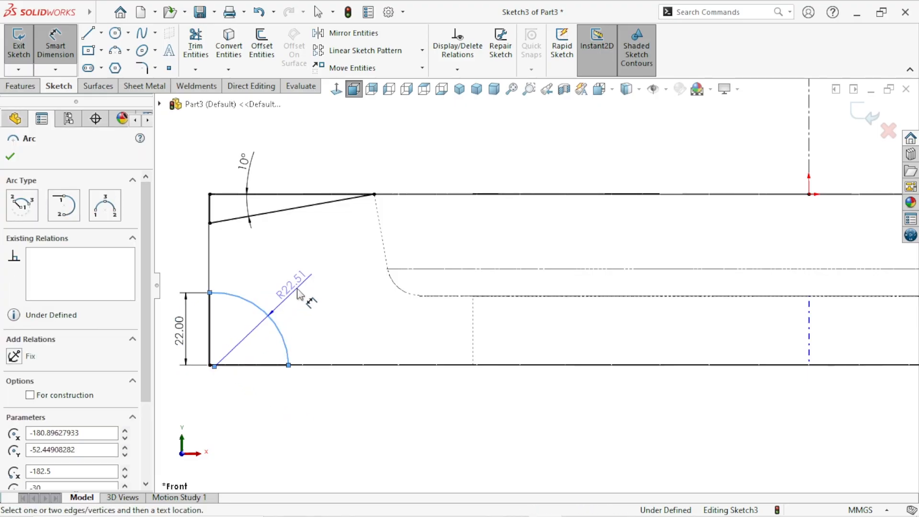
pyautogui.click(299, 288)
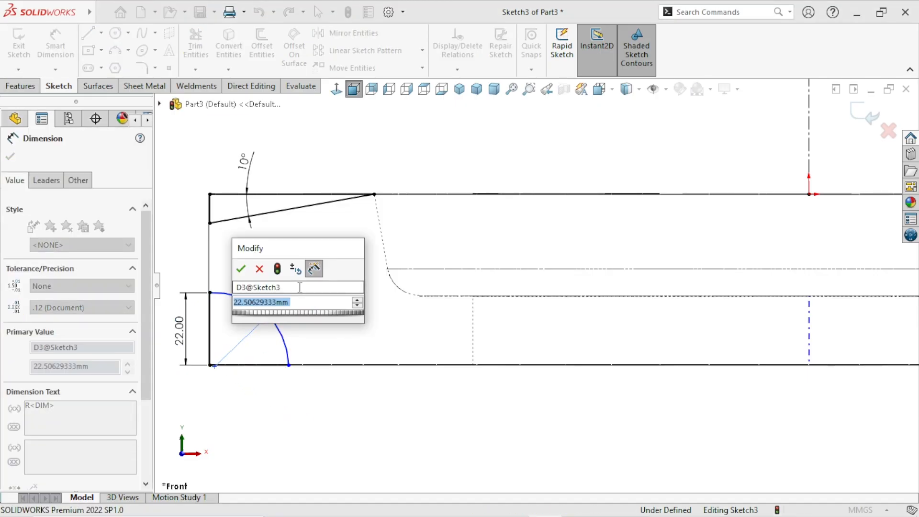
pyautogui.write('23')
pyautogui.press('Return')
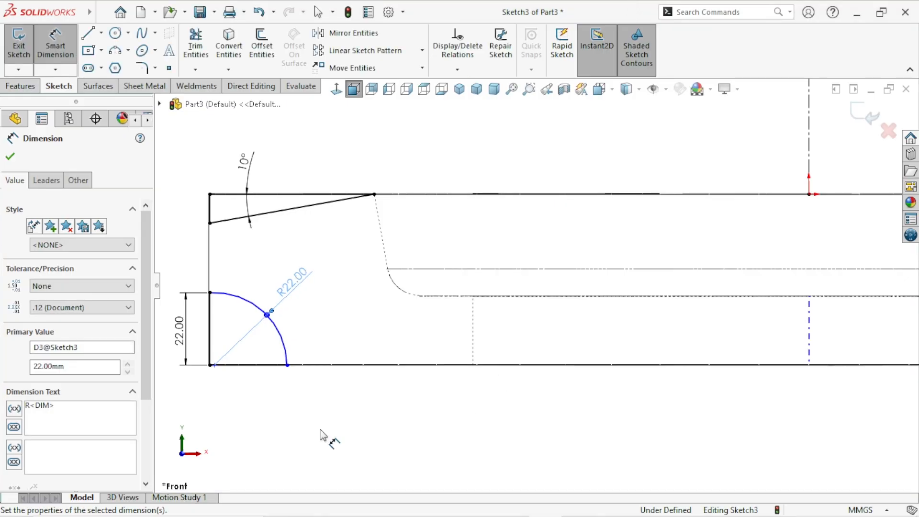
# Dimension the horizontal distance from the vertical centerline to the arc's lower endpoint as 158 mm, placed below the ring
pyautogui.click(810, 168)
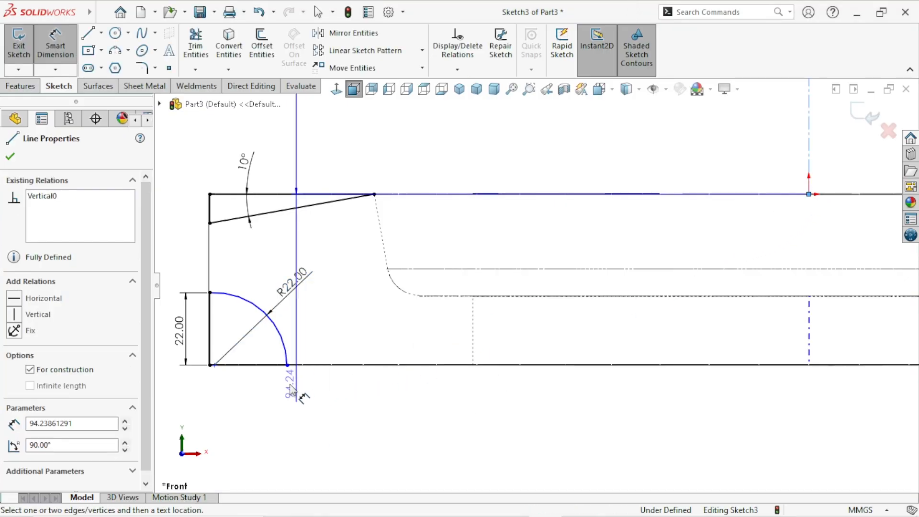
pyautogui.click(287, 366)
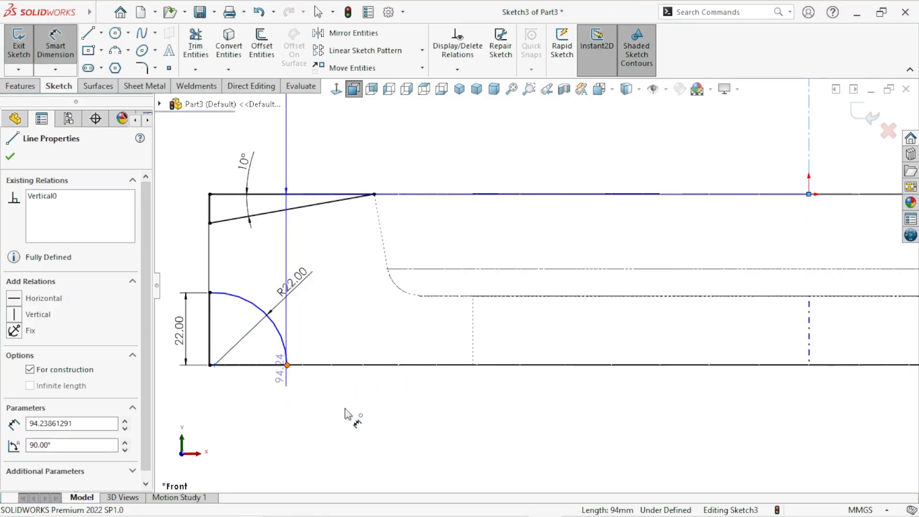
pyautogui.click(414, 421)
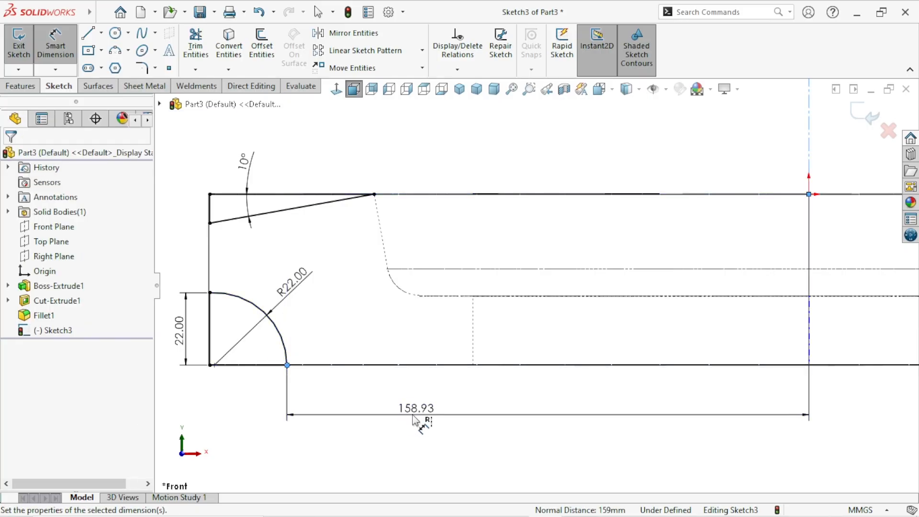
pyautogui.write('158')
pyautogui.press('Return')
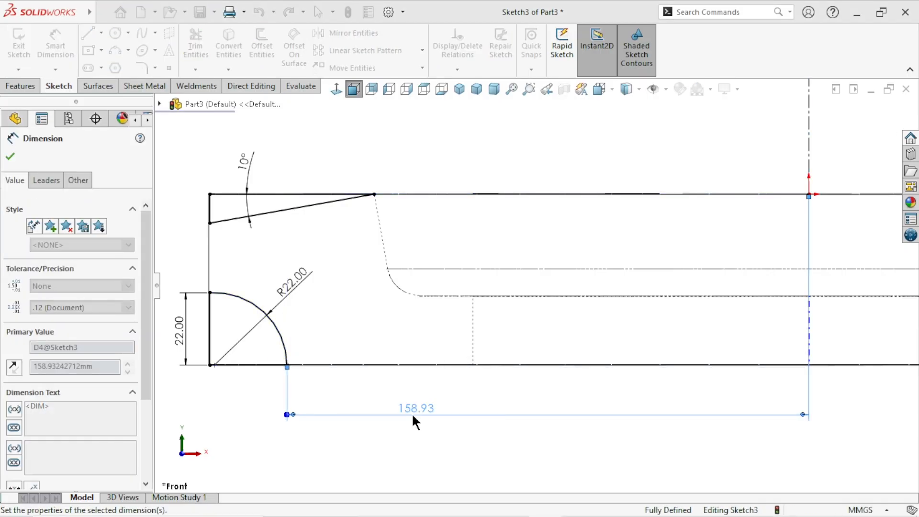
pyautogui.scroll(1, 245, 365)
pyautogui.scroll(8, 245, 363)
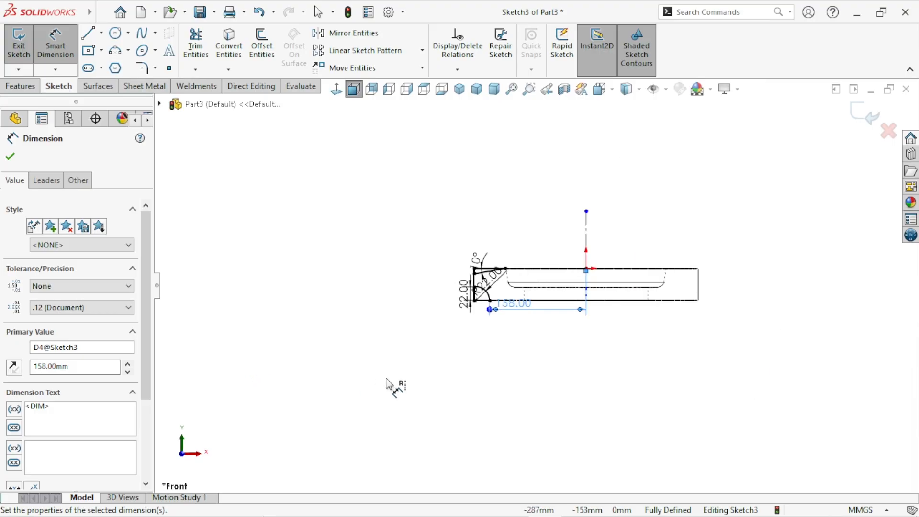
pyautogui.scroll(-3, 757, 282)
pyautogui.scroll(1, 521, 274)
pyautogui.scroll(-2, 567, 274)
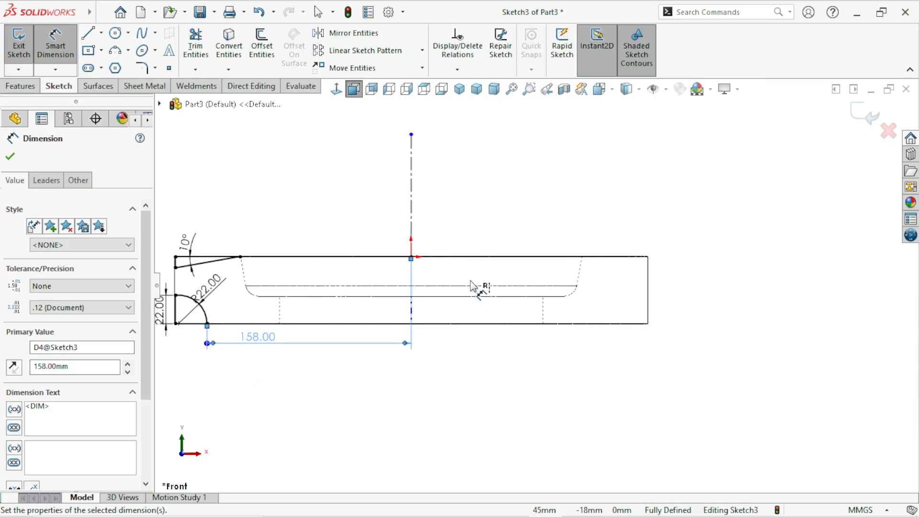
pyautogui.scroll(2, 510, 324)
pyautogui.scroll(-2, 535, 305)
pyautogui.click(314, 356)
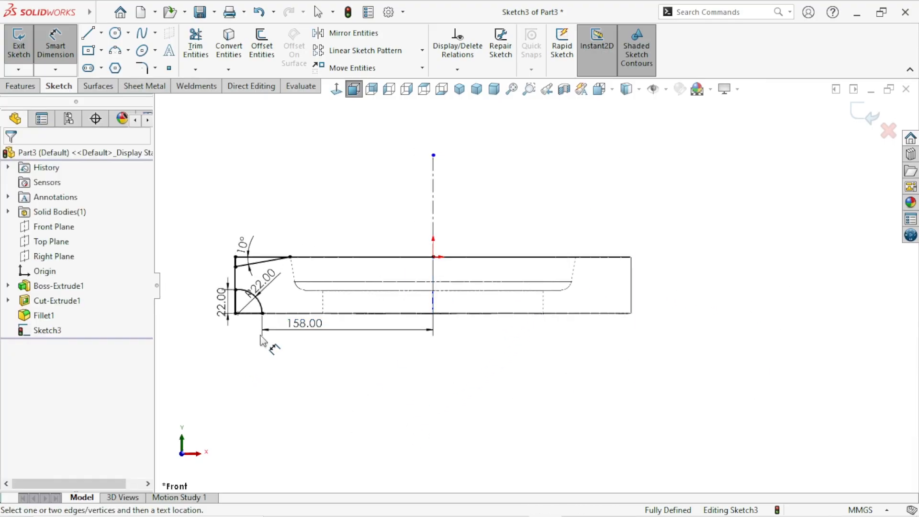
# Revolve-cut the triangle and arc profiles 360 degrees about the vertical centerline and show the part shaded with edges
pyautogui.click(20, 85)
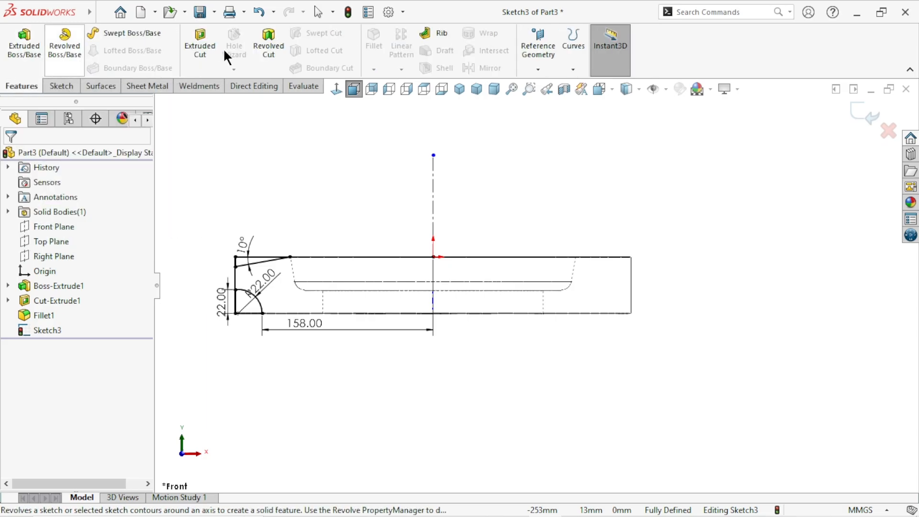
pyautogui.click(288, 55)
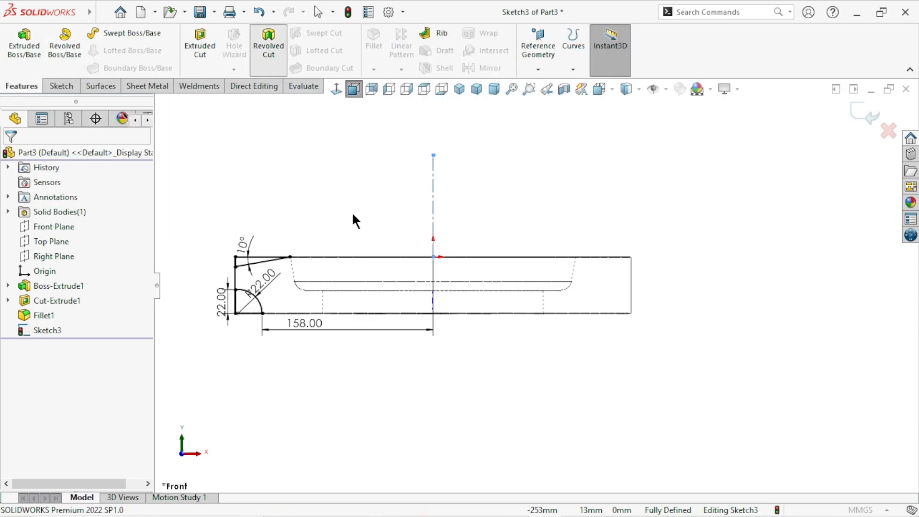
pyautogui.scroll(3, 535, 285)
pyautogui.scroll(-1, 684, 273)
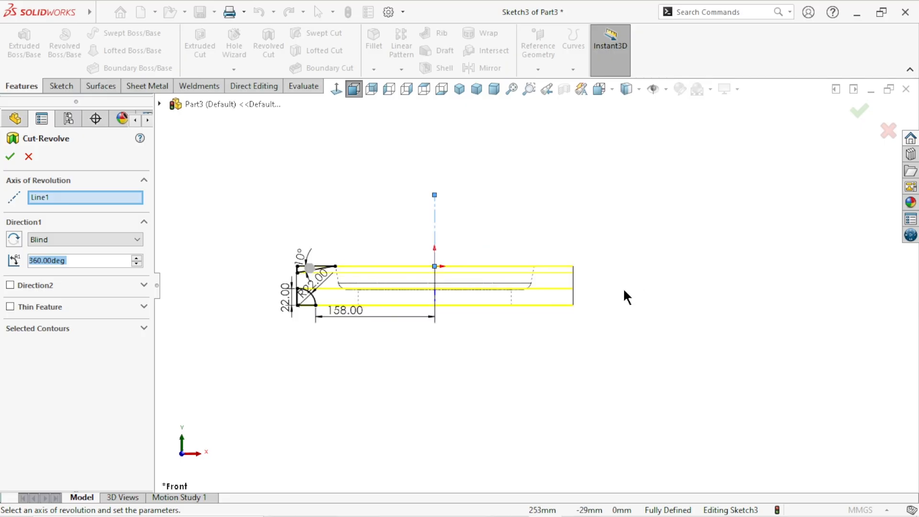
pyautogui.moveTo(624, 290); pyautogui.dragTo(548, 372, button='middle')
pyautogui.scroll(2, 650, 286)
pyautogui.scroll(-3, 649, 286)
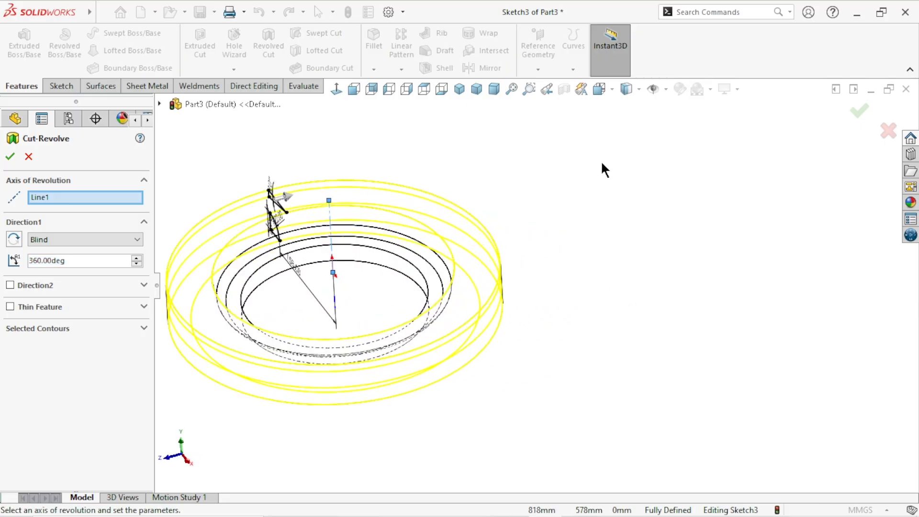
pyautogui.click(640, 89)
pyautogui.click(628, 108)
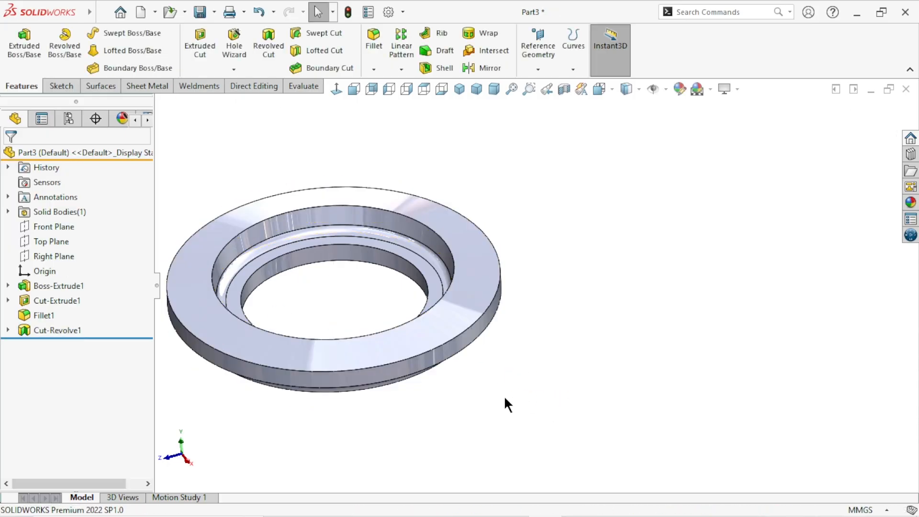
# Chamfer the edges of the ring's inner bore face with a distance of 2 mm and an angle of 45 degrees
pyautogui.scroll(2, 522, 364)
pyautogui.scroll(-2, 488, 268)
pyautogui.moveTo(492, 349); pyautogui.dragTo(404, 365, button='middle')
pyautogui.scroll(1, 540, 316)
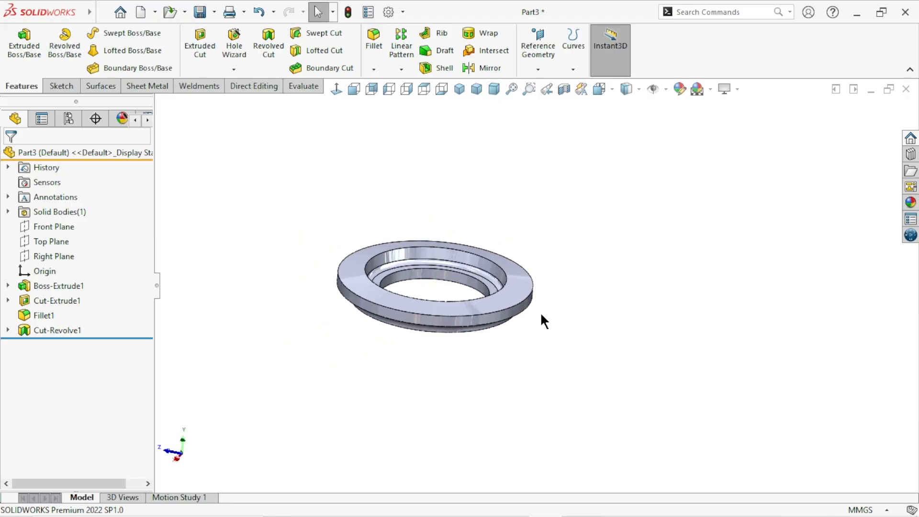
pyautogui.scroll(-3, 596, 319)
pyautogui.scroll(2, 584, 355)
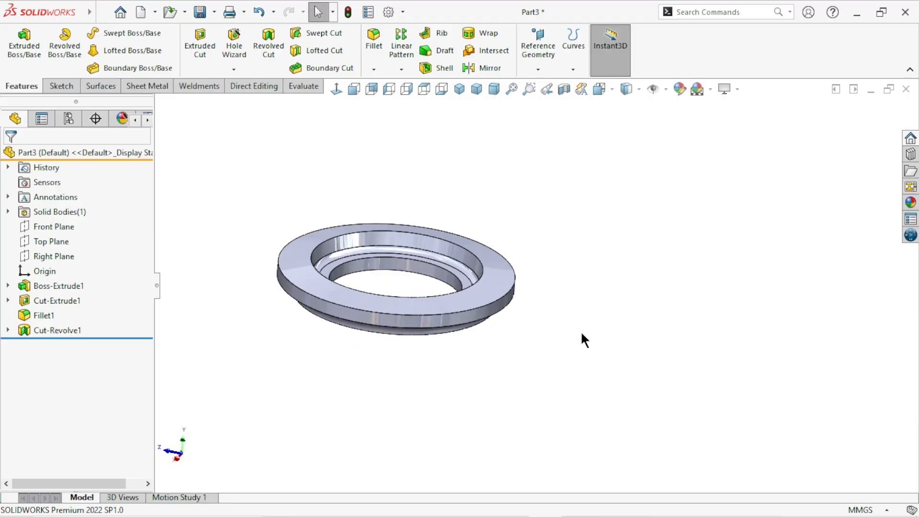
pyautogui.scroll(-3, 527, 283)
pyautogui.click(374, 70)
pyautogui.click(380, 98)
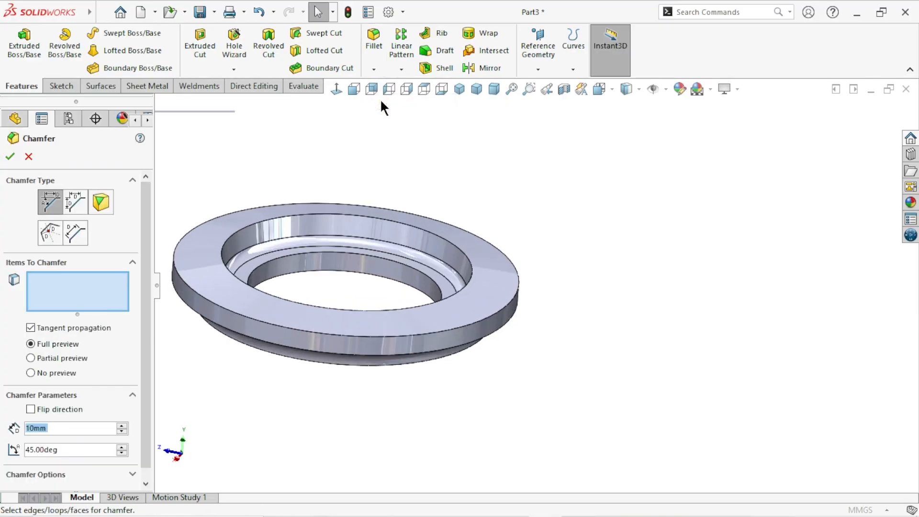
pyautogui.write('2')
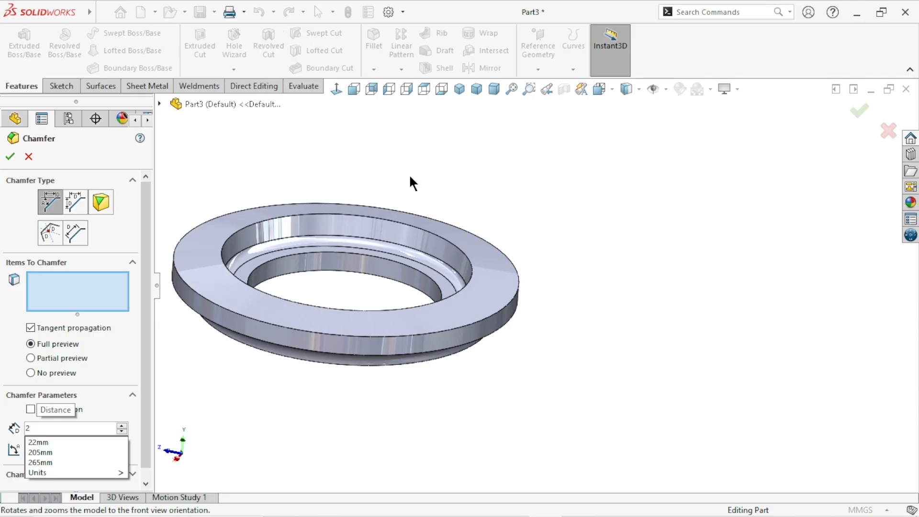
pyautogui.press('Return')
pyautogui.click(327, 255)
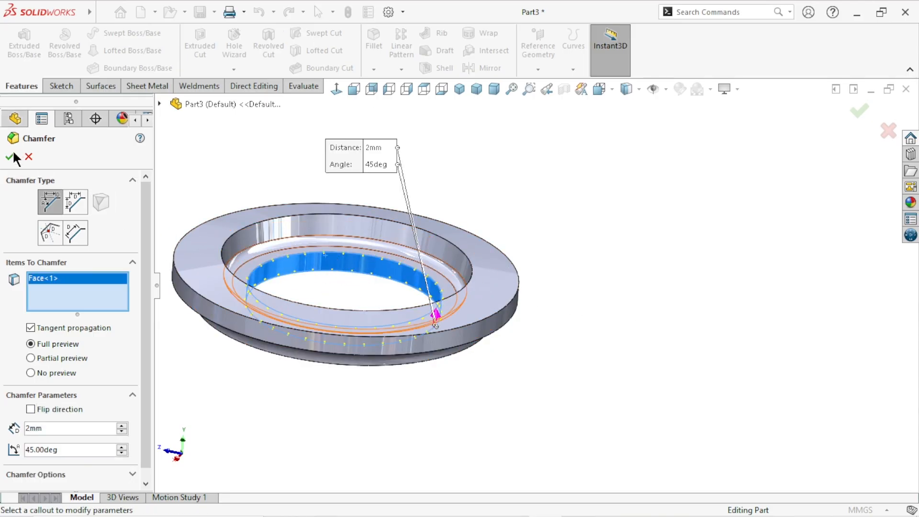
# Start a new sketch on the Top Plane
pyautogui.scroll(3, 560, 373)
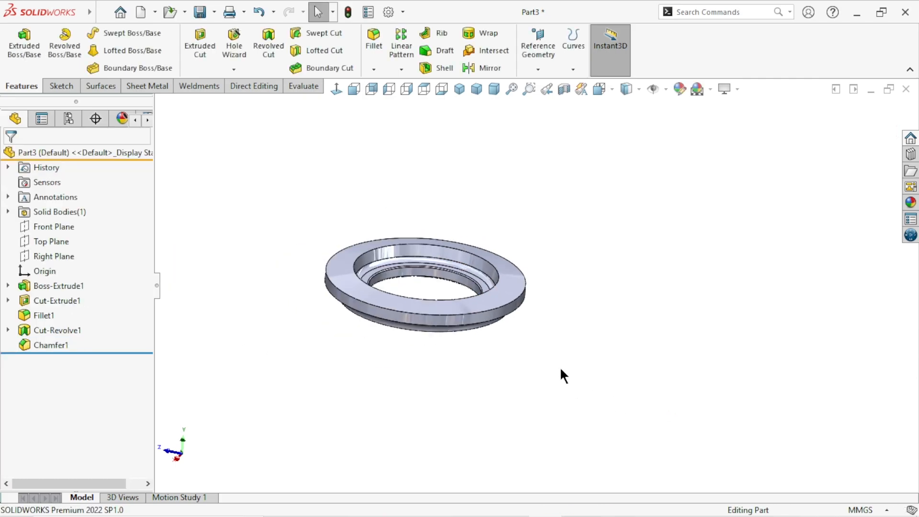
pyautogui.scroll(-3, 526, 312)
pyautogui.scroll(2, 566, 246)
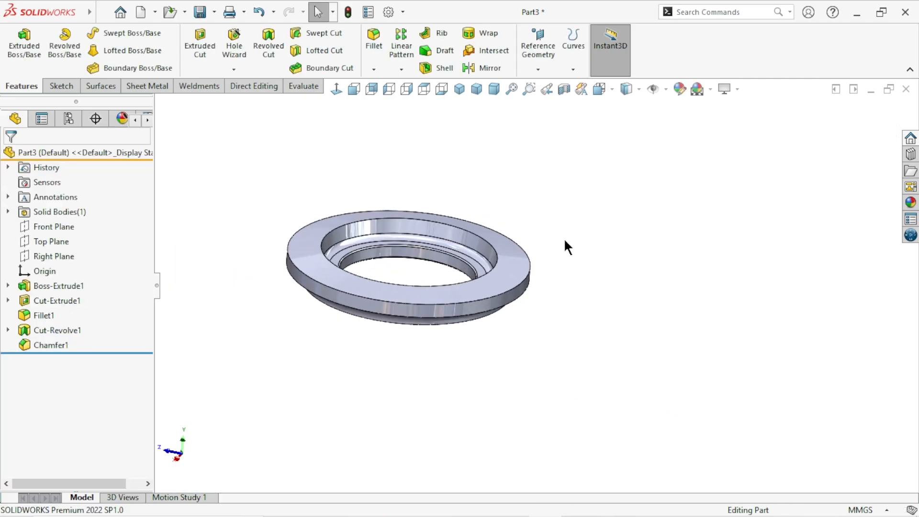
pyautogui.scroll(-3, 518, 312)
pyautogui.scroll(1, 465, 316)
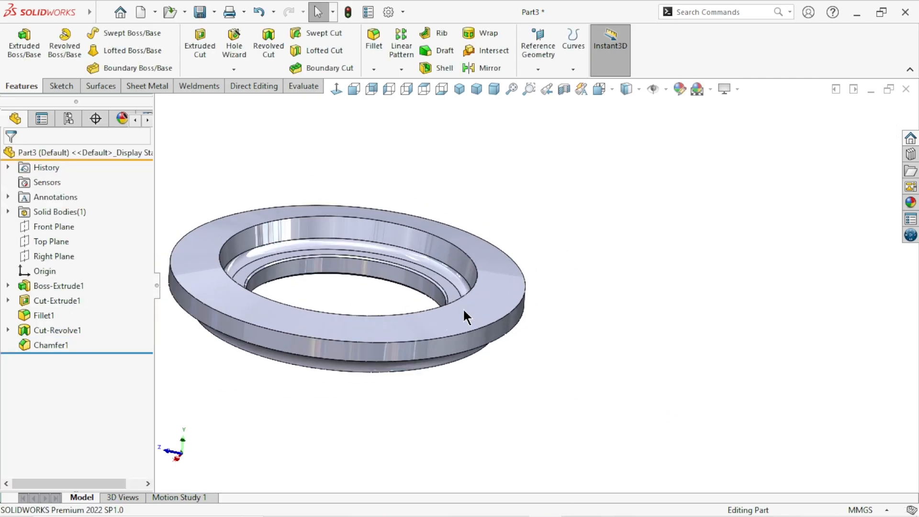
pyautogui.click(56, 243)
pyautogui.click(70, 224)
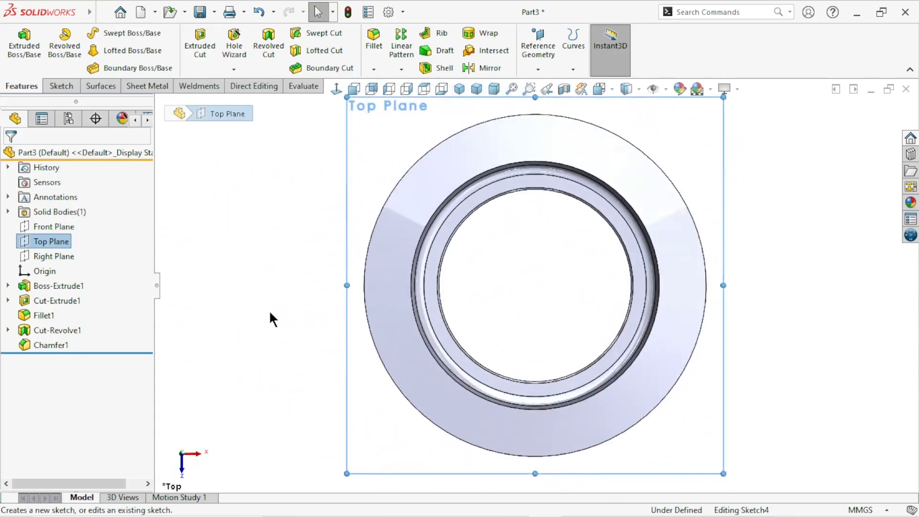
pyautogui.scroll(3, 667, 344)
pyautogui.scroll(-3, 682, 290)
pyautogui.scroll(2, 637, 258)
pyautogui.scroll(-2, 594, 259)
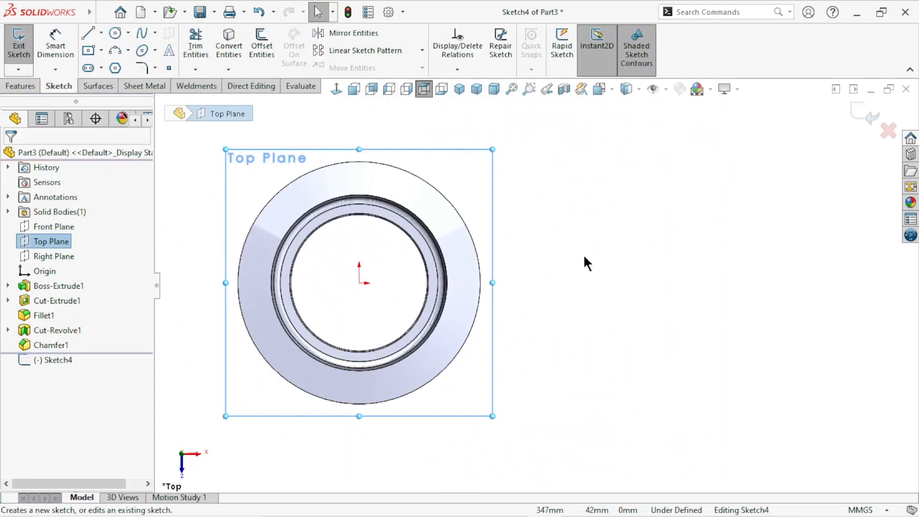
pyautogui.scroll(-1, 572, 265)
pyautogui.click(589, 301)
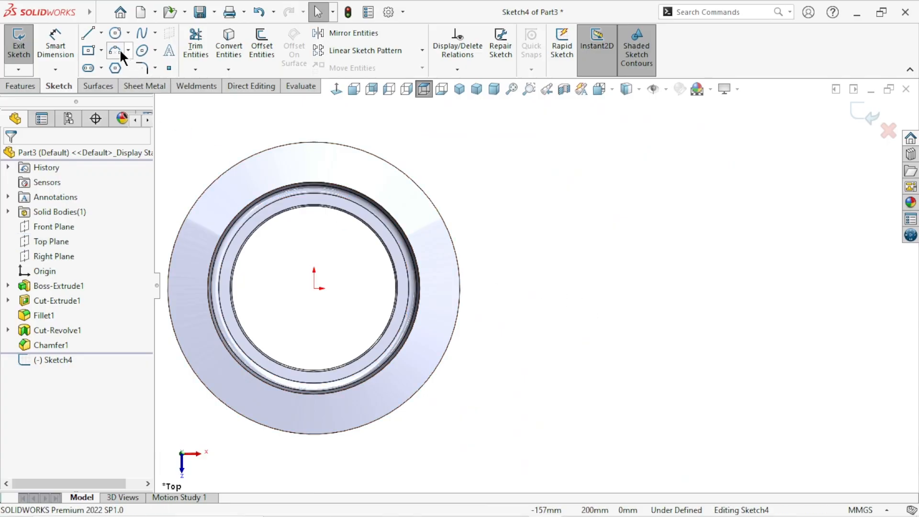
# Draw a vertical centerline about 50 mm long across the ring's top face, from the outer edge inward to the recess edge
pyautogui.click(101, 33)
pyautogui.click(98, 69)
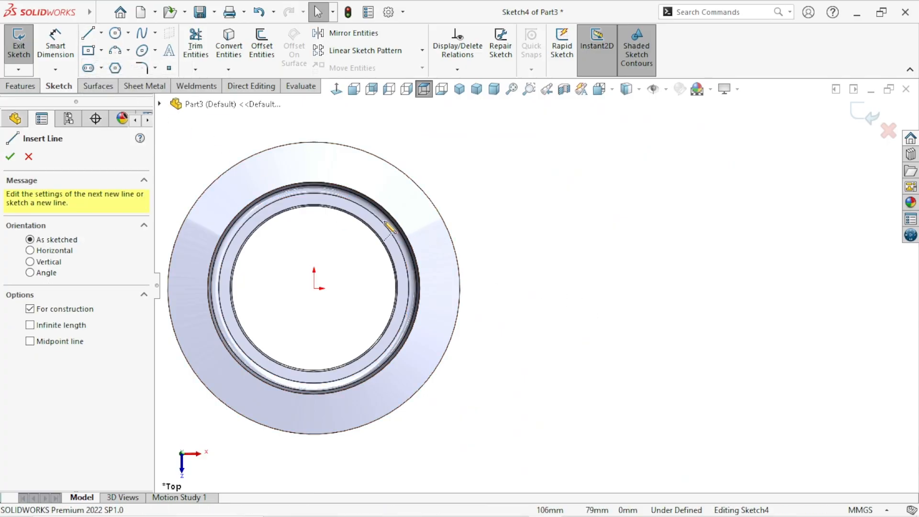
pyautogui.scroll(-2, 321, 162)
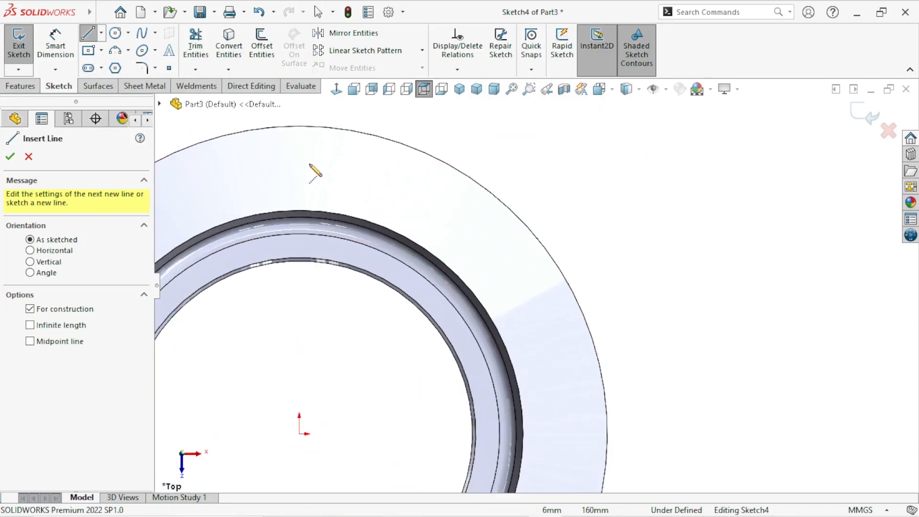
pyautogui.click(298, 125)
pyautogui.scroll(-4, 316, 221)
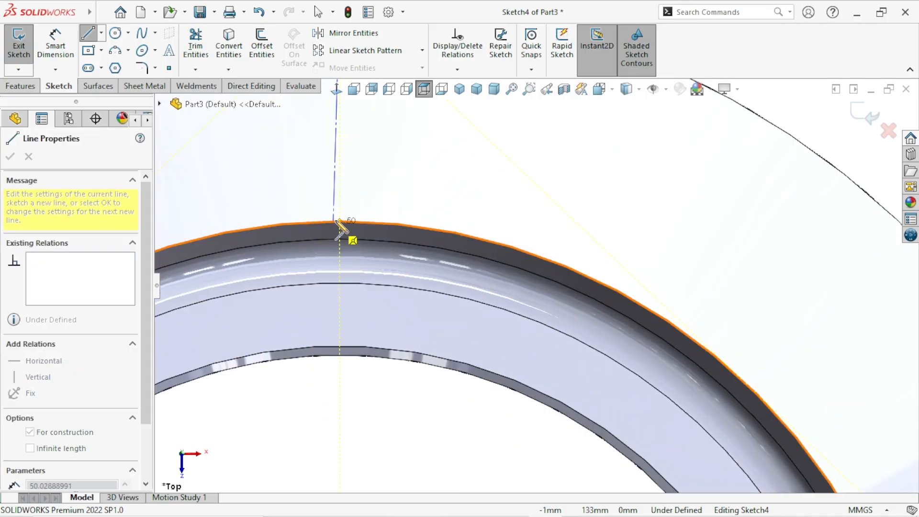
pyautogui.click(336, 222)
pyautogui.scroll(5, 309, 246)
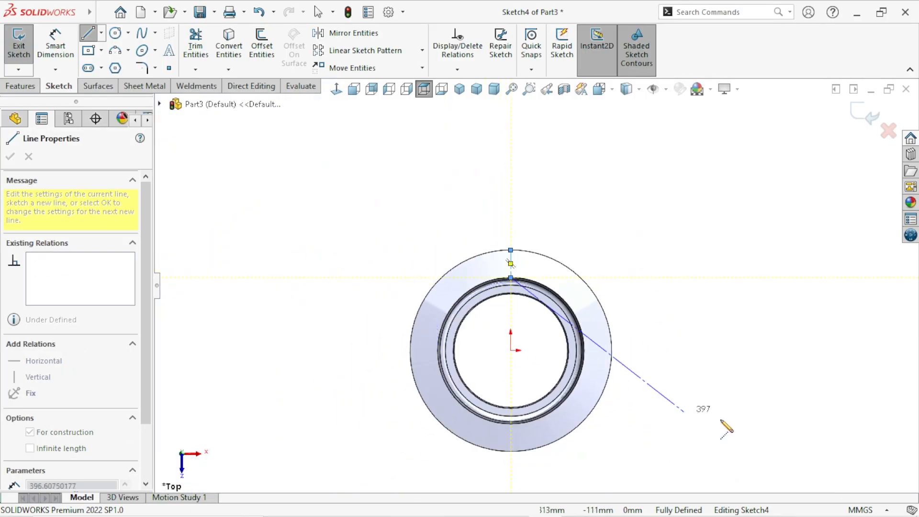
pyautogui.scroll(-5, 718, 419)
pyautogui.scroll(2, 596, 313)
pyautogui.scroll(1, 508, 264)
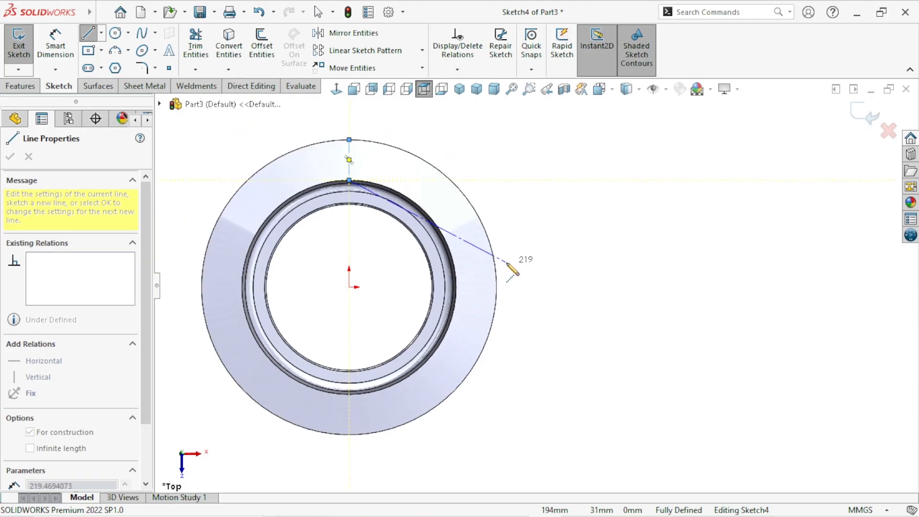
pyautogui.press('Escape')
pyautogui.press('Escape')
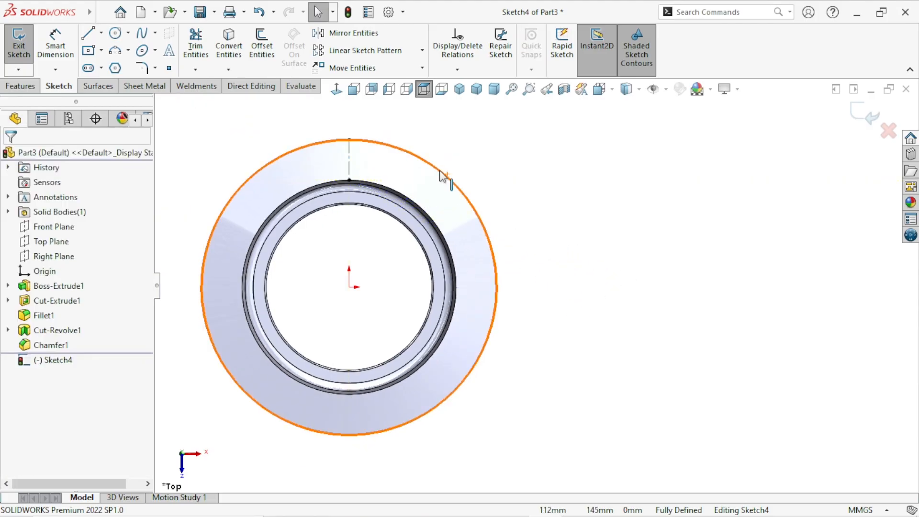
# Draw a three-point arc through the centerline's midpoint, from about 27 mm right of it near the outer edge to left of it near the recess edge
pyautogui.scroll(-1, 407, 187)
pyautogui.click(111, 46)
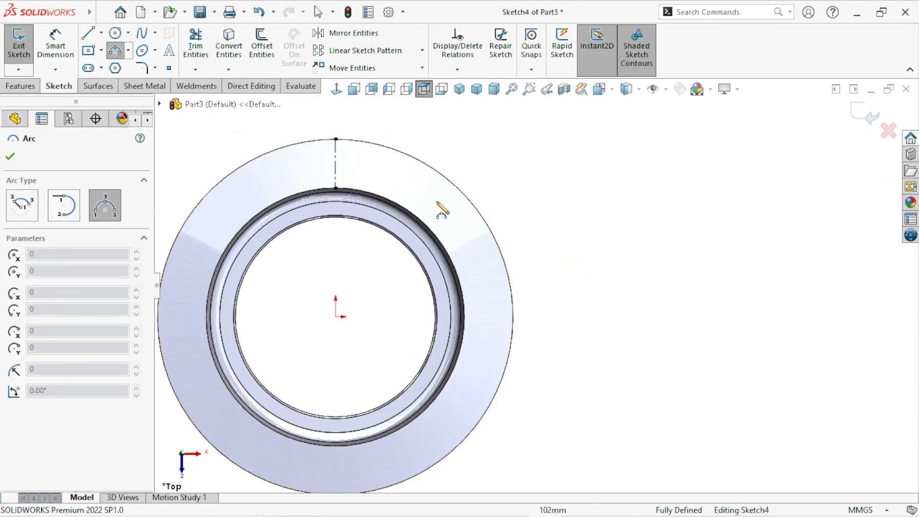
pyautogui.scroll(-1, 382, 194)
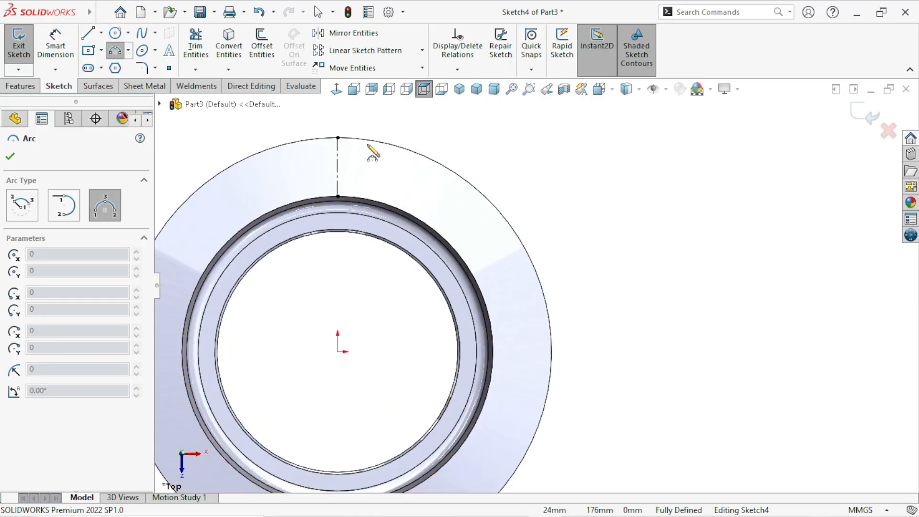
pyautogui.click(338, 138)
pyautogui.click(338, 196)
pyautogui.click(334, 164)
pyautogui.rightClick(474, 133)
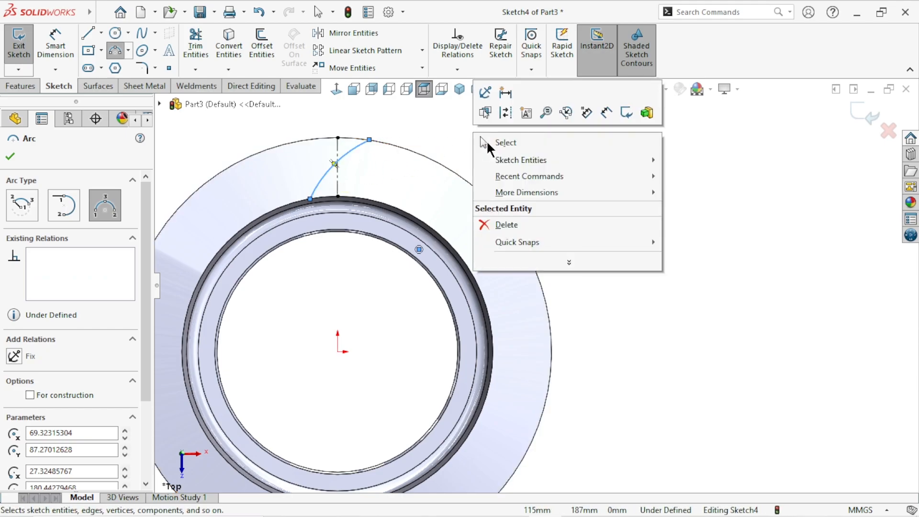
# Dimension the three-point arc with a radius of 100 mm
pyautogui.click(487, 141)
pyautogui.scroll(1, 443, 297)
pyautogui.scroll(-2, 465, 283)
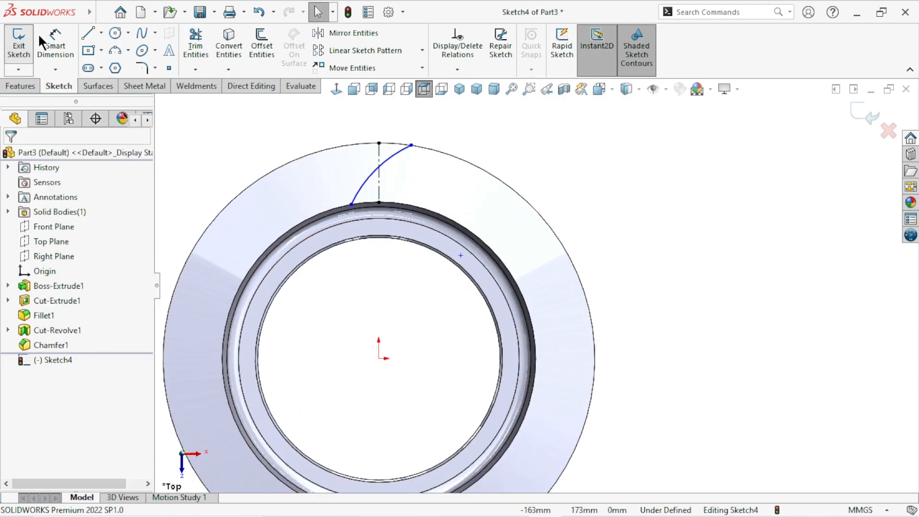
pyautogui.click(56, 43)
pyautogui.click(371, 179)
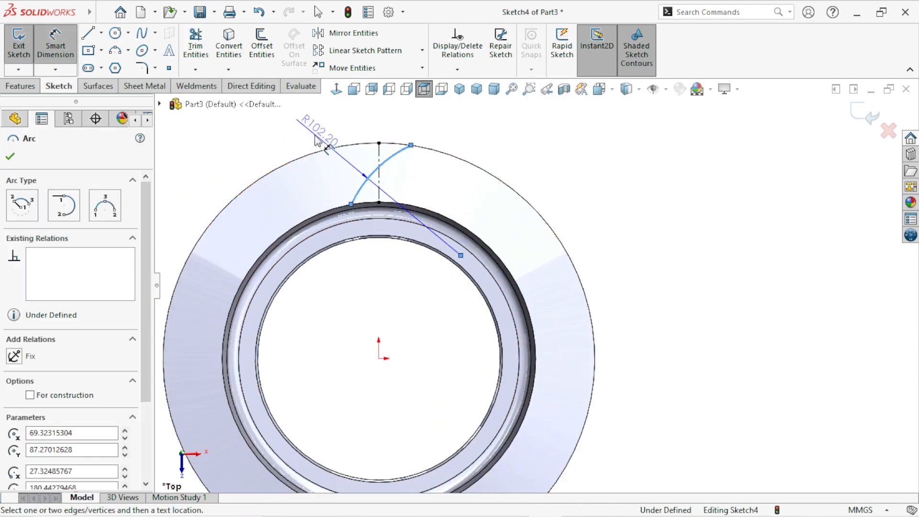
pyautogui.click(311, 136)
pyautogui.write('100')
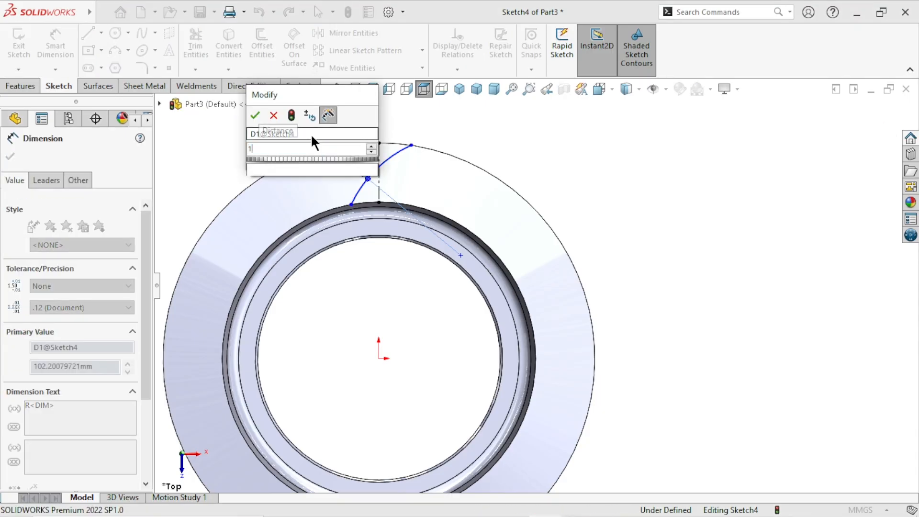
pyautogui.press('Return')
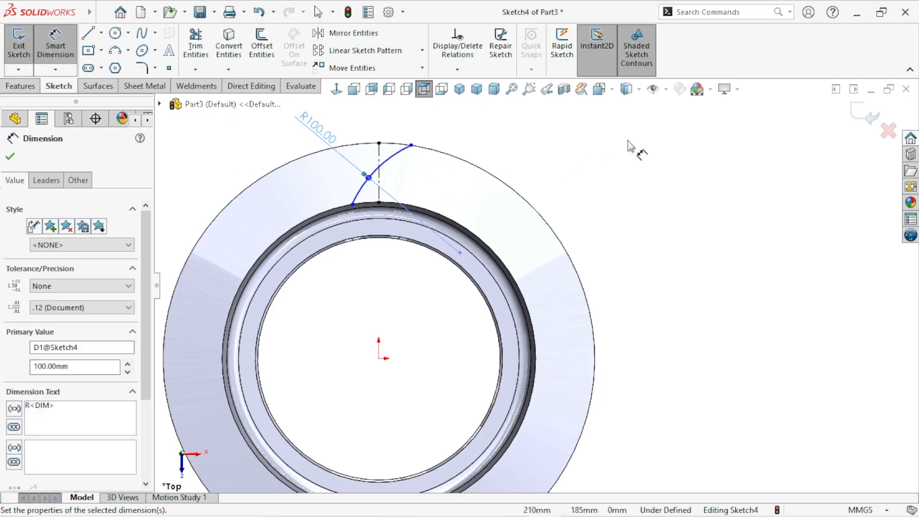
# Dimension the horizontal distance from the origin to the arc's outer endpoint as 29.5 mm
pyautogui.click(391, 424)
pyautogui.click(379, 361)
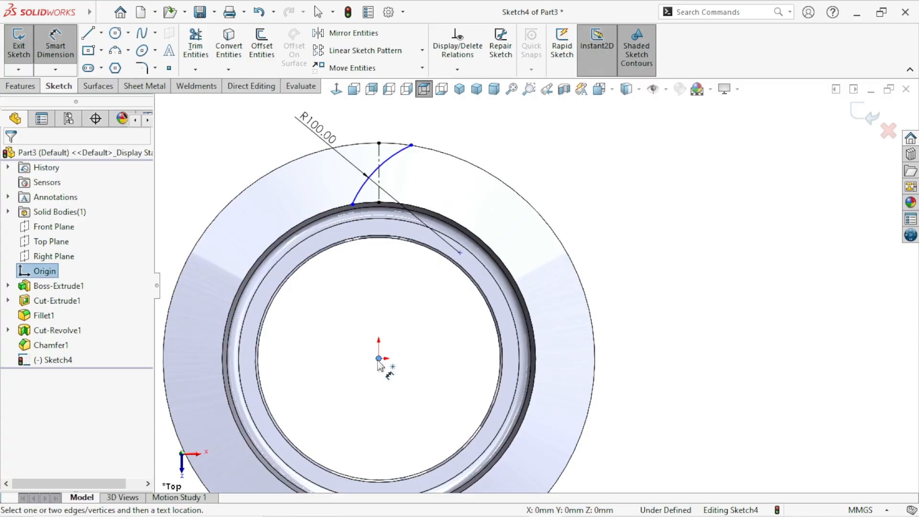
pyautogui.click(413, 146)
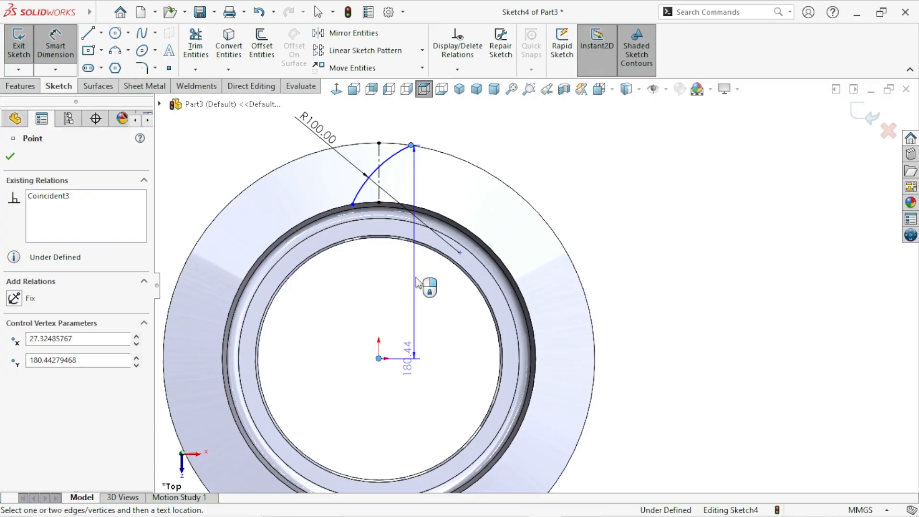
pyautogui.click(410, 393)
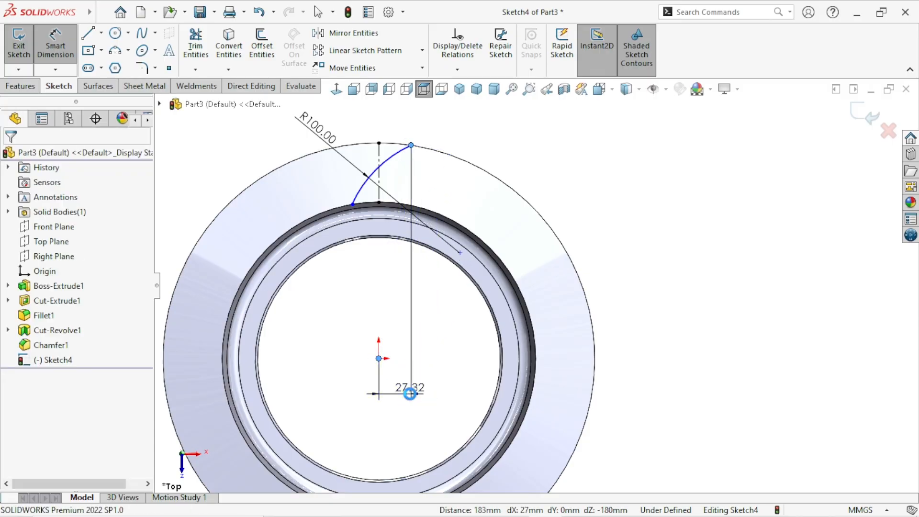
pyautogui.write('26.5')
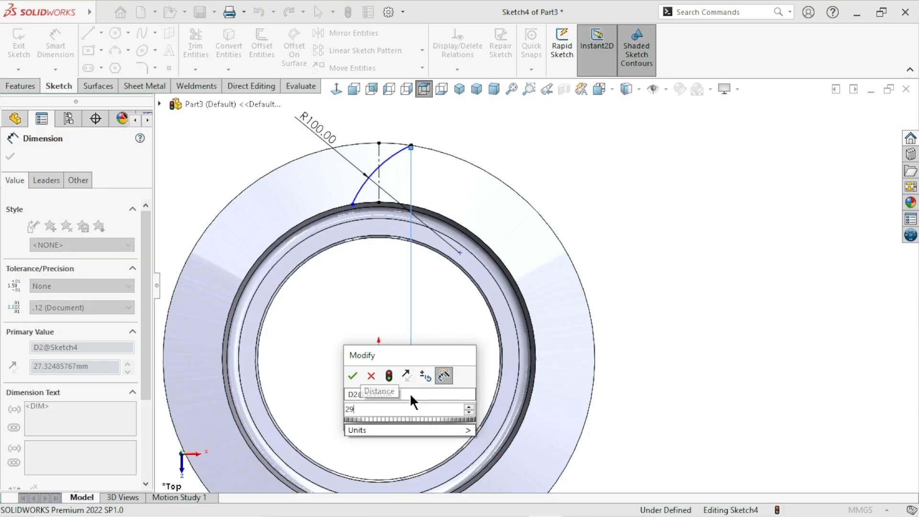
pyautogui.press('Return')
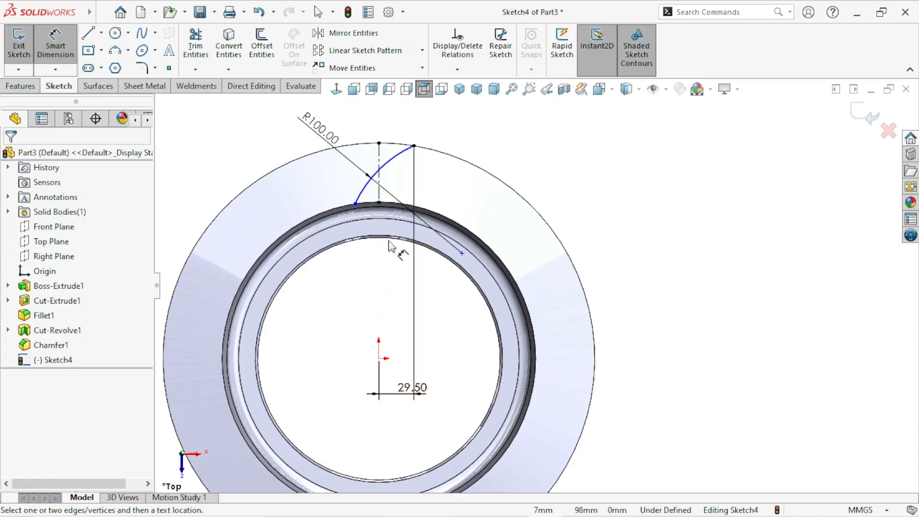
# Dimension the arc's inner endpoint 20.58 mm from the vertical centerline and exit the sketch
pyautogui.click(379, 194)
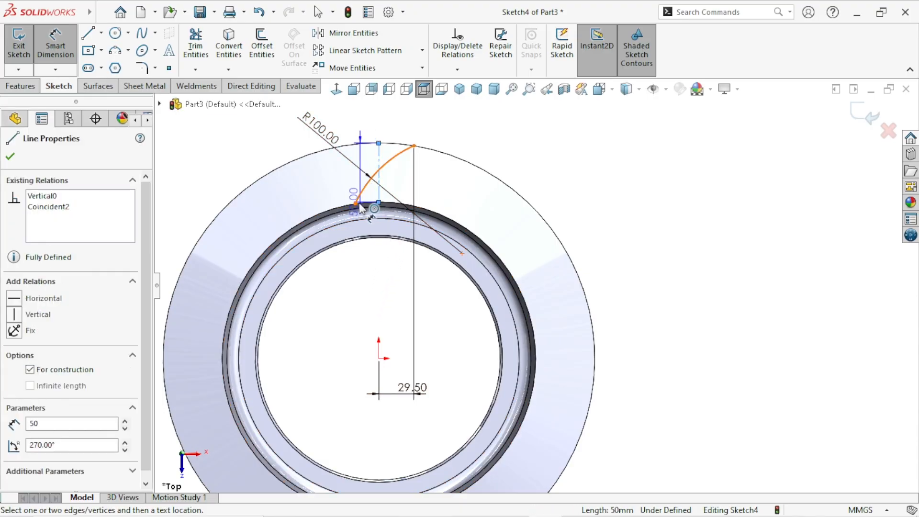
pyautogui.click(355, 203)
pyautogui.click(329, 297)
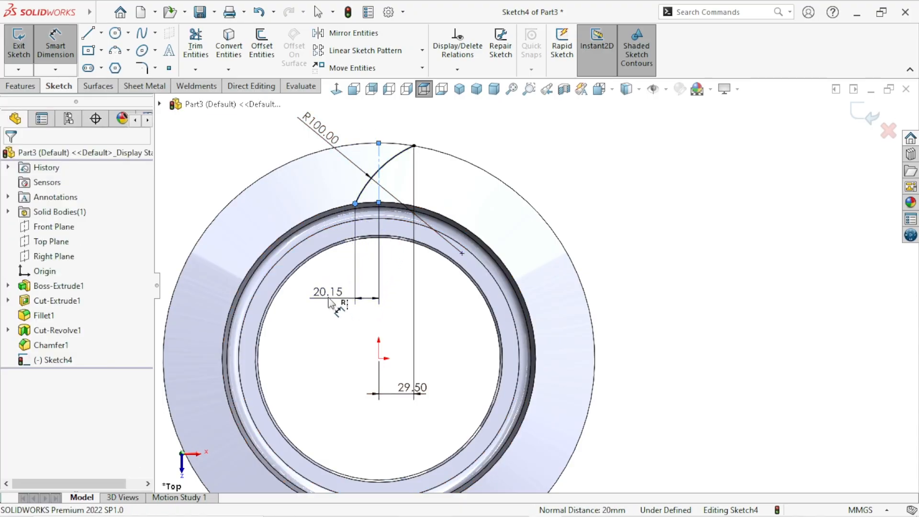
pyautogui.write('20.15')
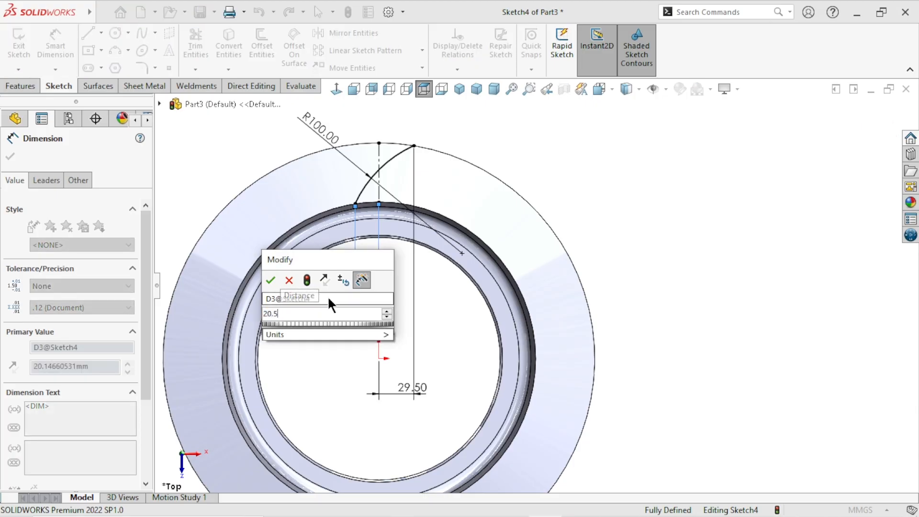
pyautogui.press('Return')
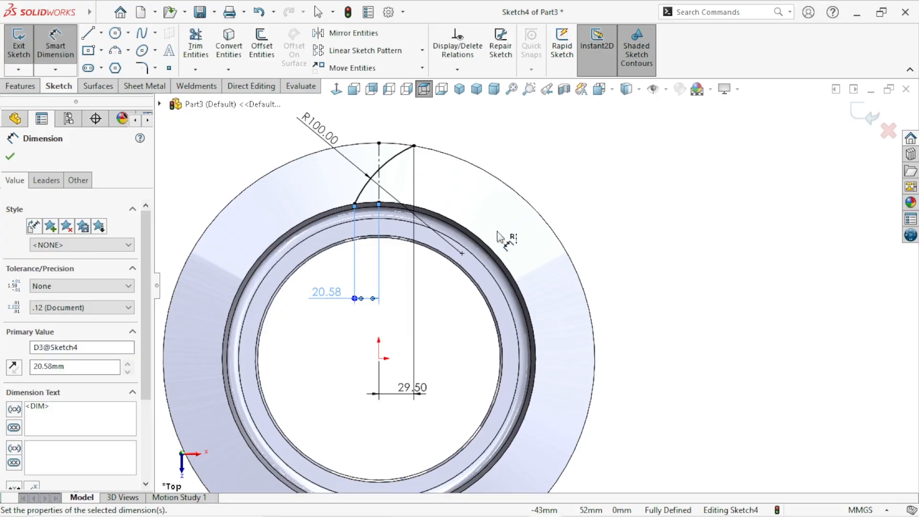
pyautogui.click(668, 233)
pyautogui.scroll(2, 534, 290)
pyautogui.scroll(-2, 594, 273)
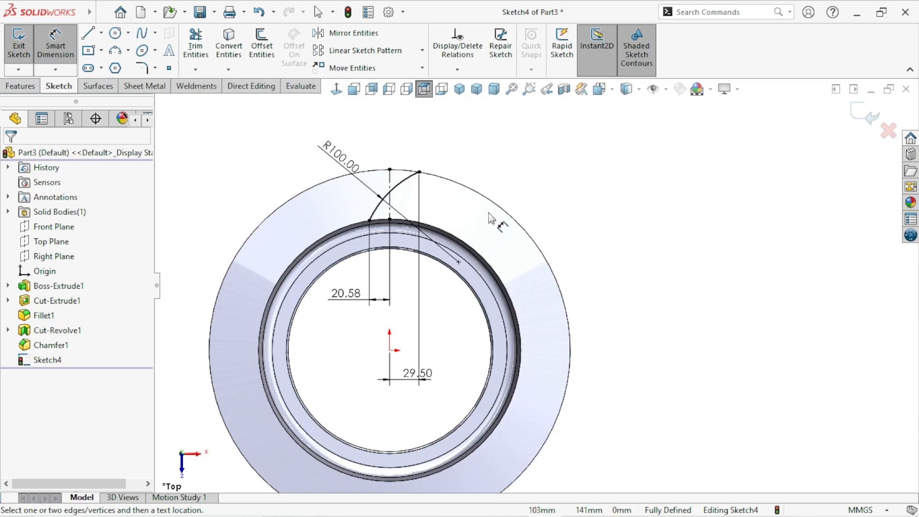
pyautogui.scroll(2, 523, 291)
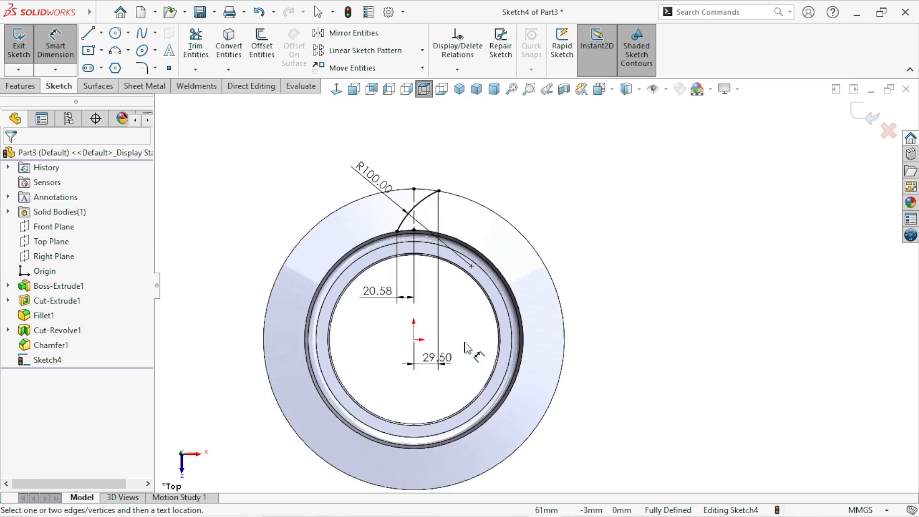
pyautogui.scroll(-1, 691, 303)
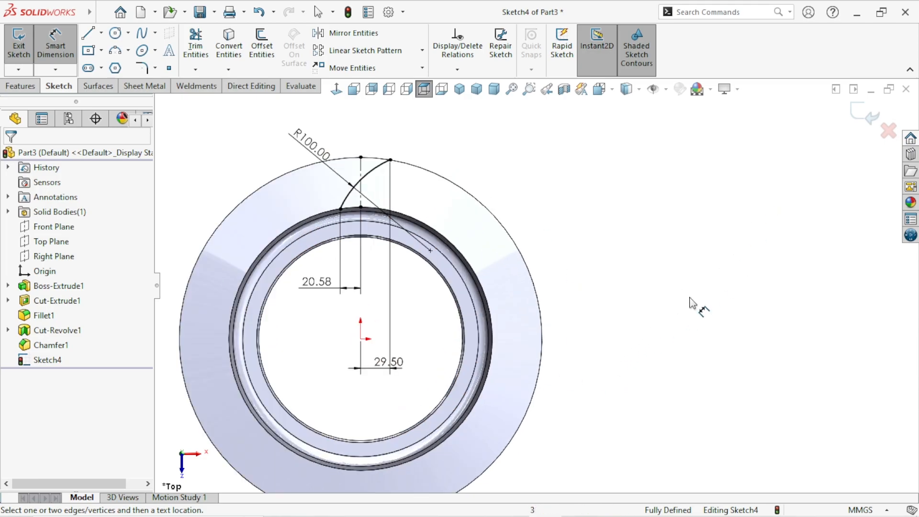
pyautogui.click(867, 122)
# Create a projected curve using Sketch on faces, projecting the arc sketch onto the ring's top face with reverse projection
pyautogui.scroll(2, 550, 366)
pyautogui.scroll(-1, 526, 371)
pyautogui.moveTo(525, 370); pyautogui.dragTo(507, 296, button='middle')
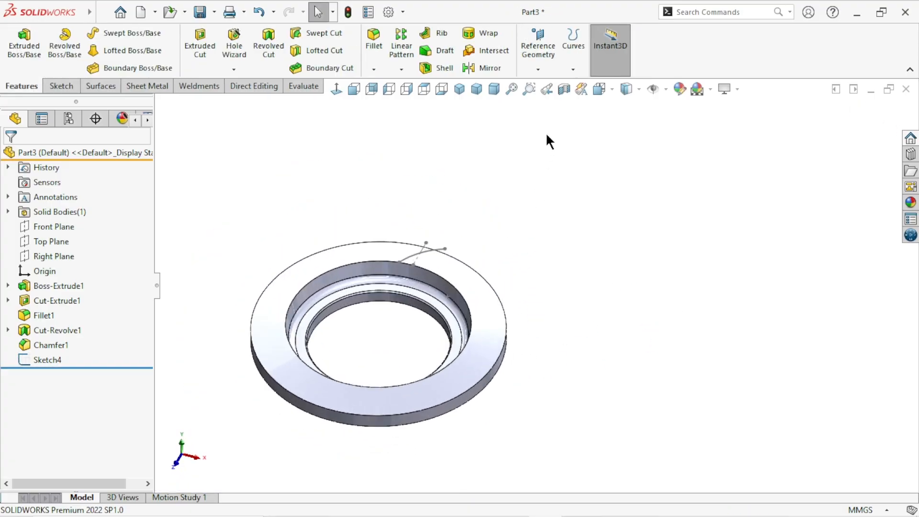
pyautogui.click(570, 70)
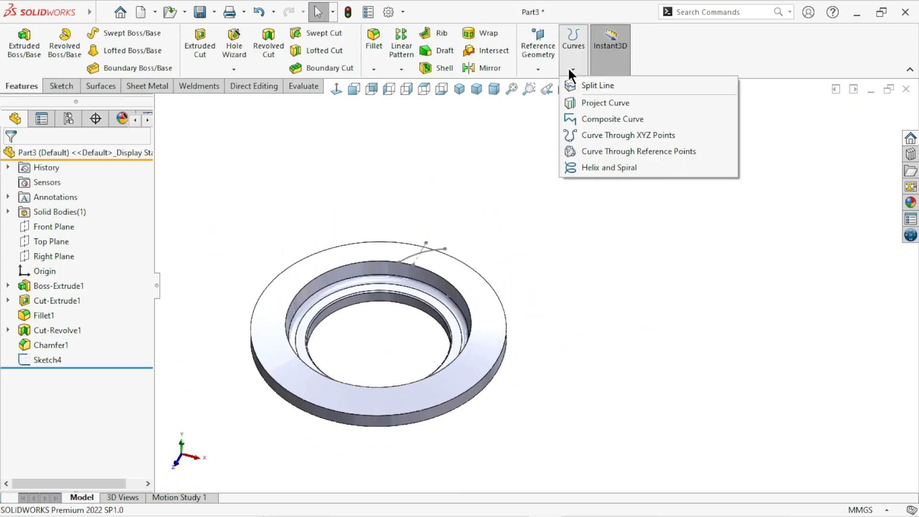
pyautogui.click(601, 103)
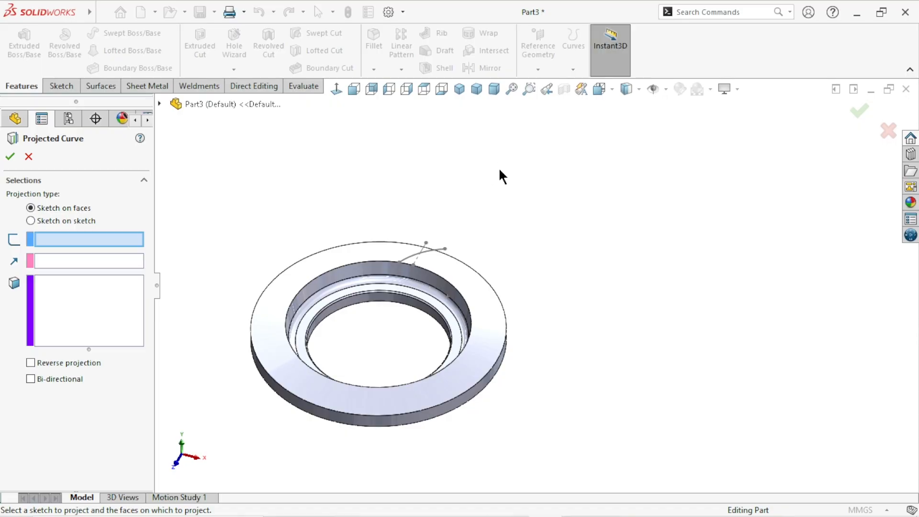
pyautogui.scroll(-2, 499, 307)
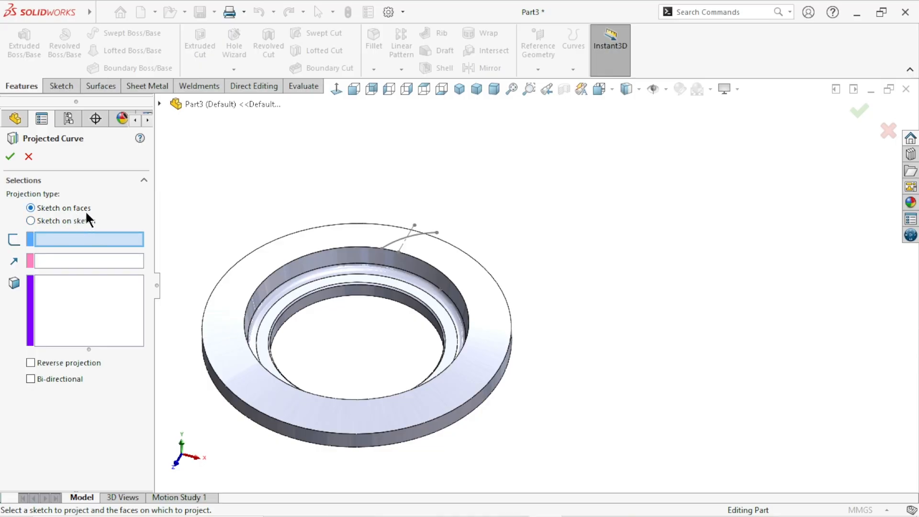
pyautogui.click(398, 245)
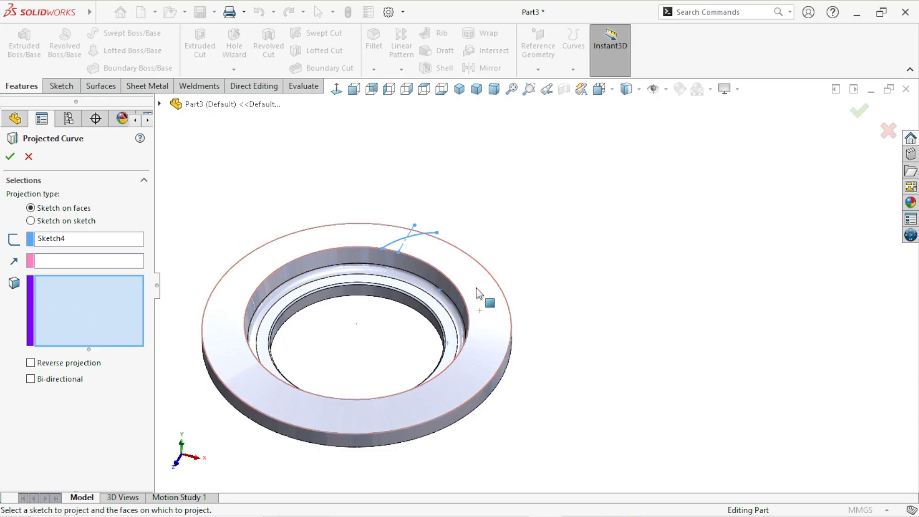
pyautogui.click(477, 287)
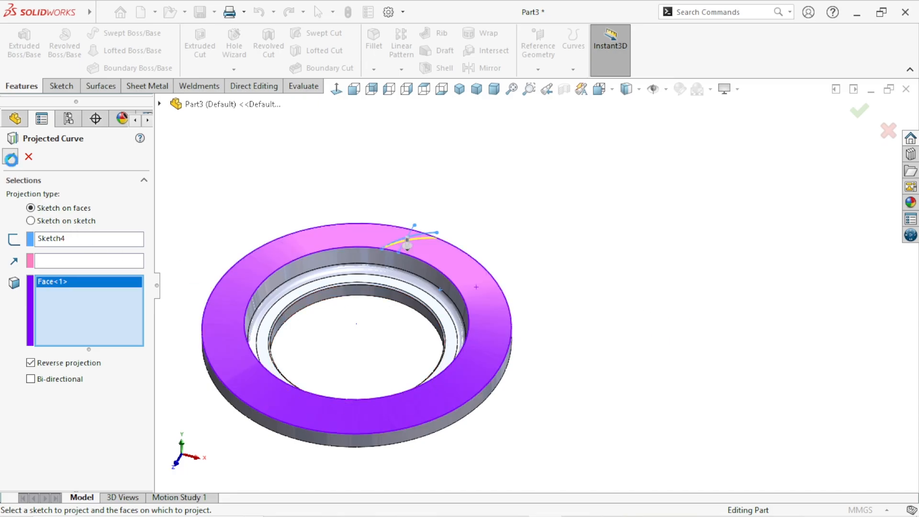
pyautogui.press('Return')
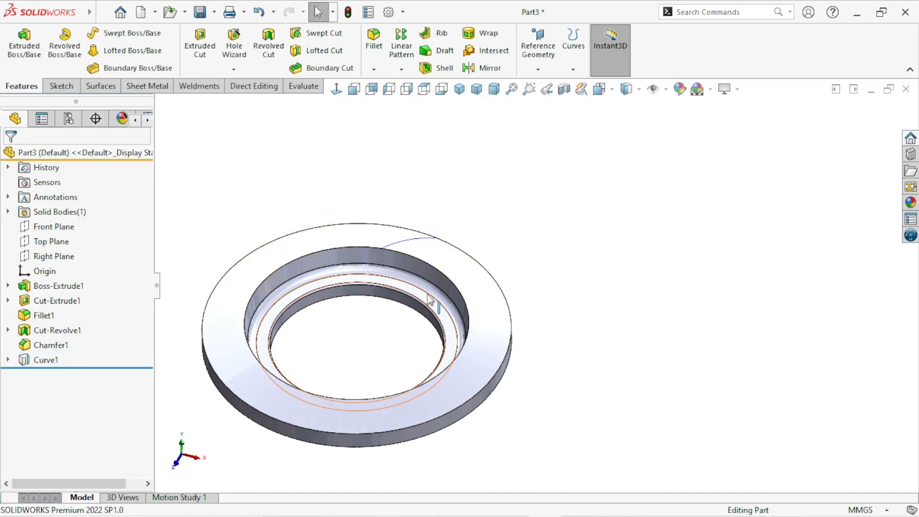
# Create a reference plane perpendicular to the projected curve and passing through its outer endpoint
pyautogui.scroll(-3, 430, 301)
pyautogui.scroll(4, 539, 371)
pyautogui.scroll(-1, 593, 340)
pyautogui.moveTo(593, 340); pyautogui.dragTo(494, 343, button='middle')
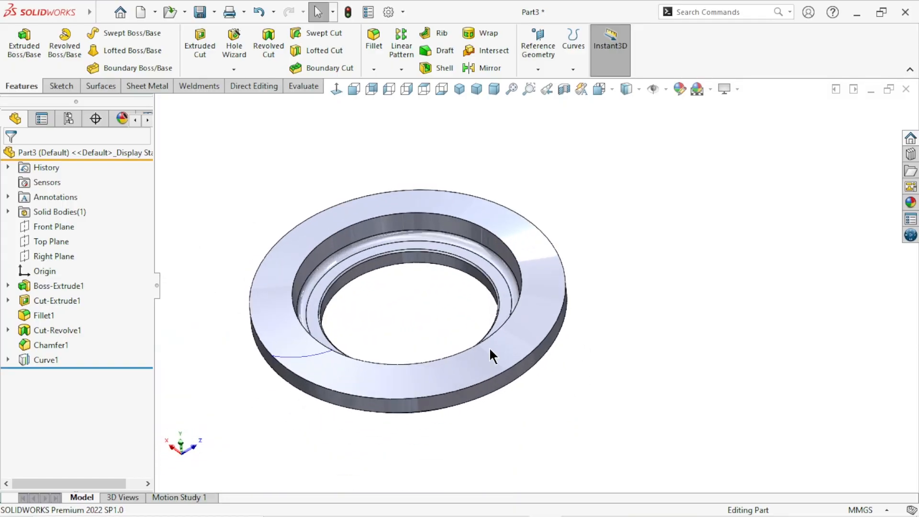
pyautogui.scroll(-3, 499, 348)
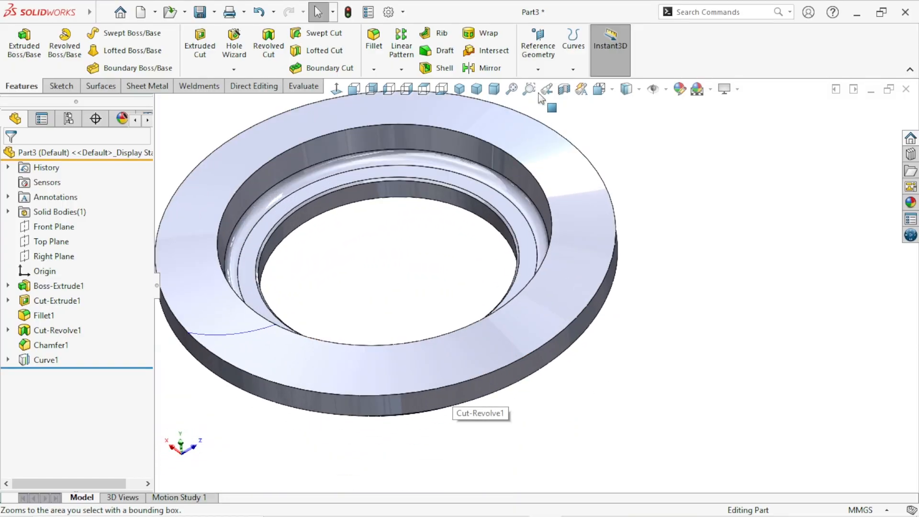
pyautogui.click(539, 66)
pyautogui.click(539, 84)
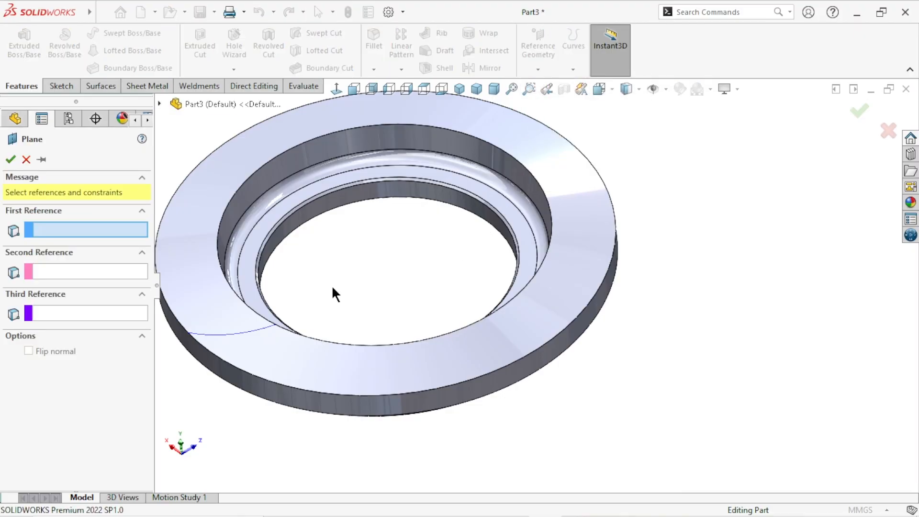
pyautogui.click(218, 341)
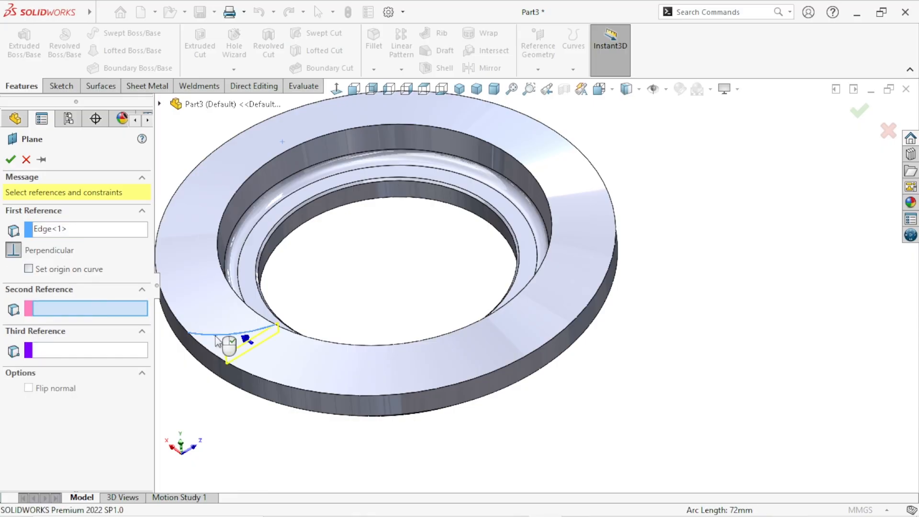
pyautogui.scroll(2, 371, 316)
pyautogui.scroll(-4, 396, 338)
pyautogui.scroll(-2, 379, 336)
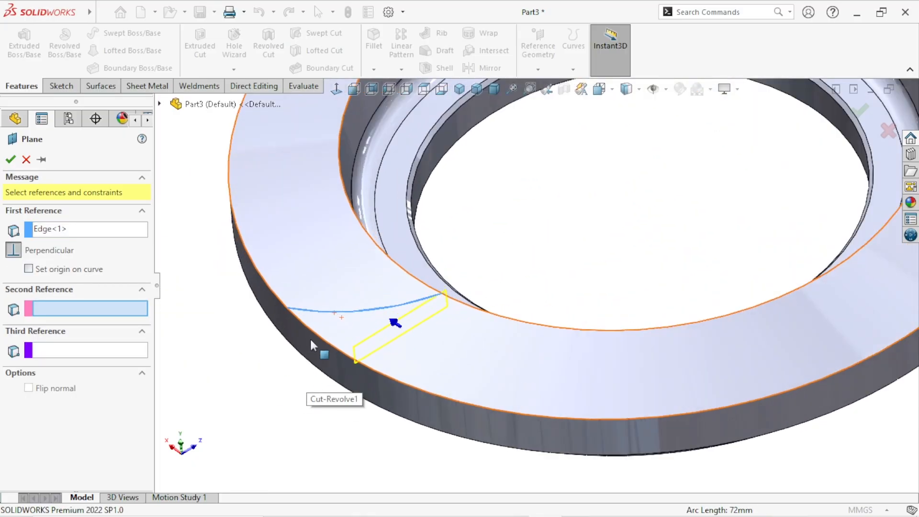
pyautogui.click(287, 309)
pyautogui.click(10, 160)
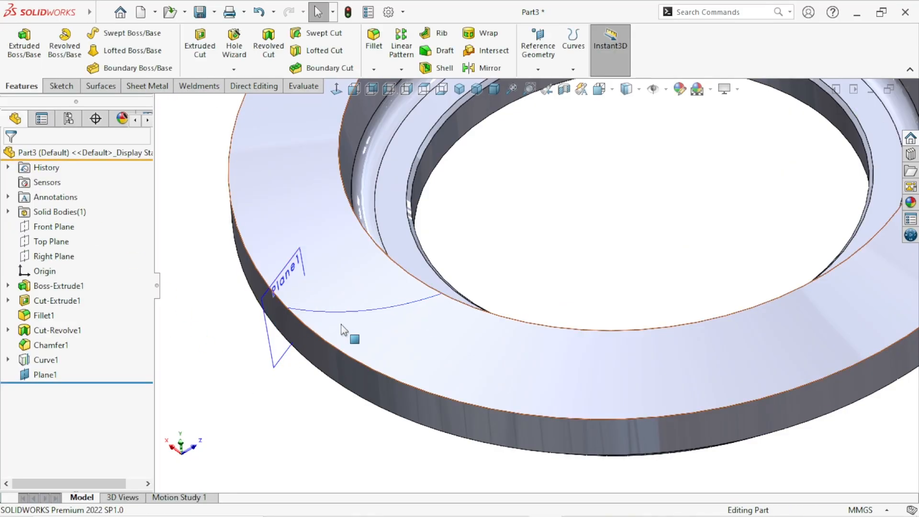
# Start a new sketch on the reference plane at the projected curve's outer end
pyautogui.scroll(3, 343, 375)
pyautogui.scroll(-3, 353, 345)
pyautogui.scroll(-2, 263, 353)
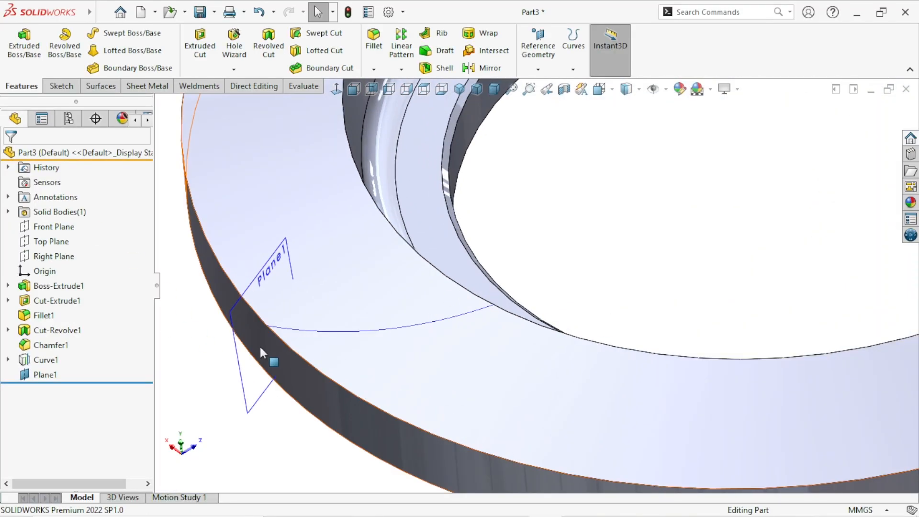
pyautogui.click(242, 365)
pyautogui.click(305, 326)
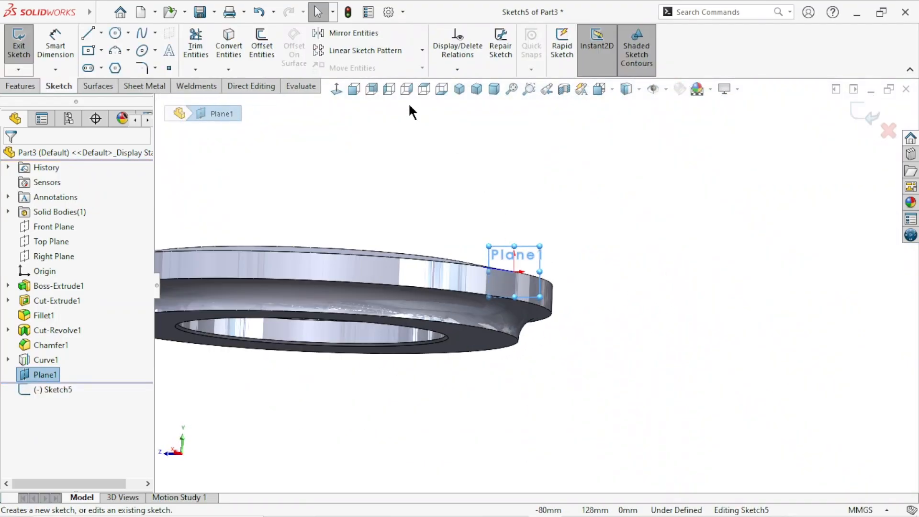
pyautogui.click(336, 90)
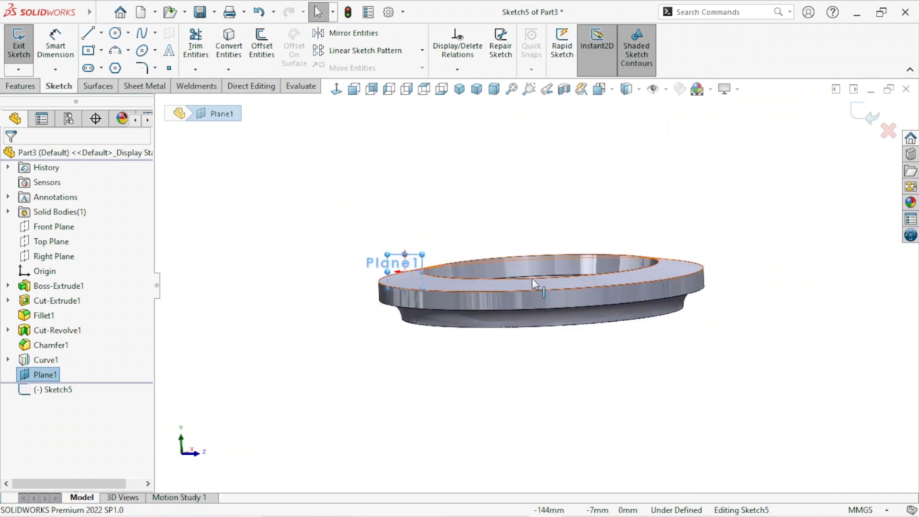
pyautogui.click(384, 207)
pyautogui.scroll(-3, 360, 291)
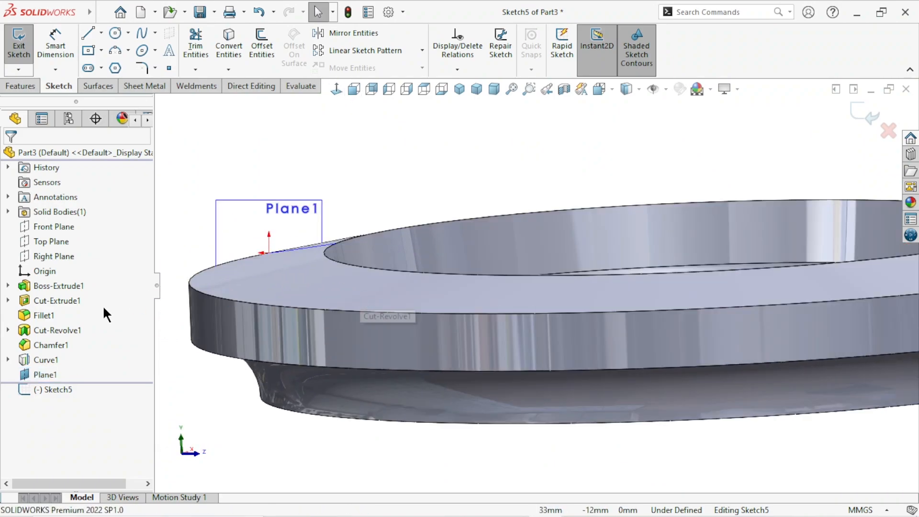
# Hide the reference plane used for the current sketch
pyautogui.click(50, 374)
pyautogui.click(79, 357)
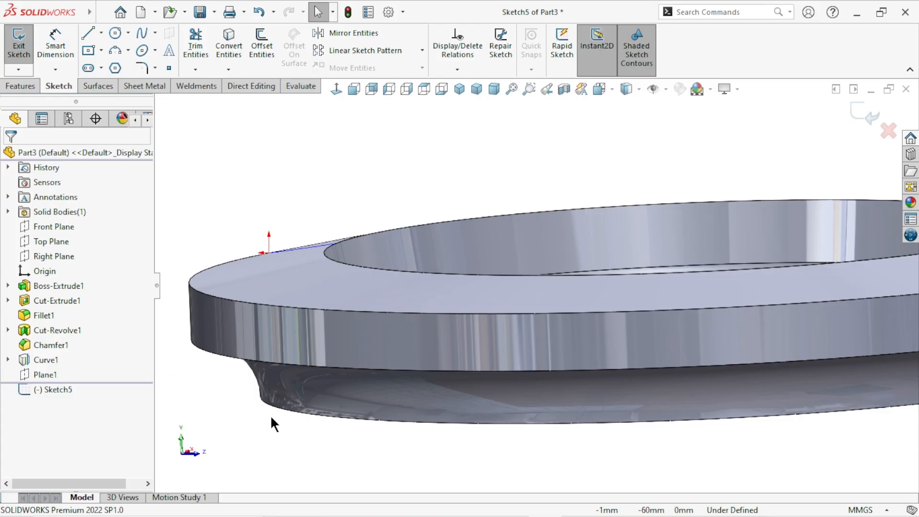
pyautogui.scroll(1, 309, 314)
pyautogui.scroll(-1, 397, 266)
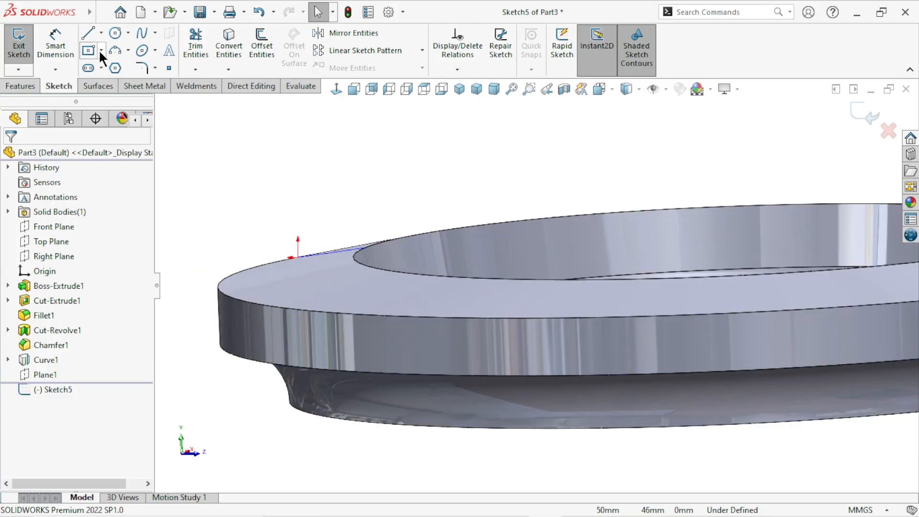
# Sketch a closed trapezoid with horizontal top and narrower bottom edges beside the projected curve's outer end, about 29 mm wide at the top
pyautogui.click(89, 34)
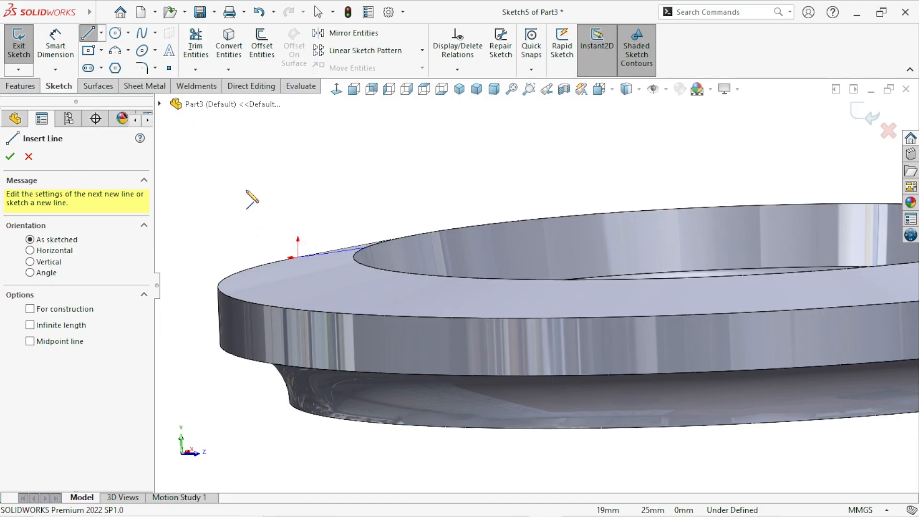
pyautogui.click(238, 207)
pyautogui.click(264, 280)
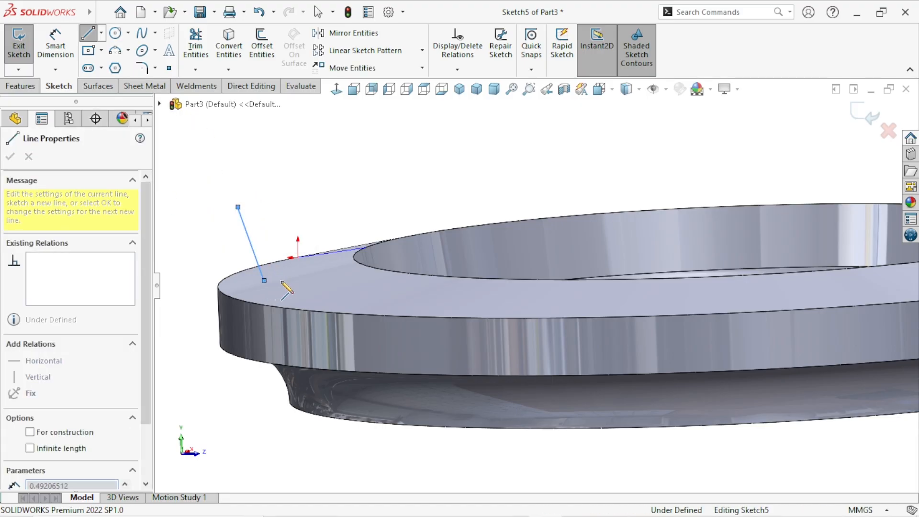
pyautogui.click(319, 207)
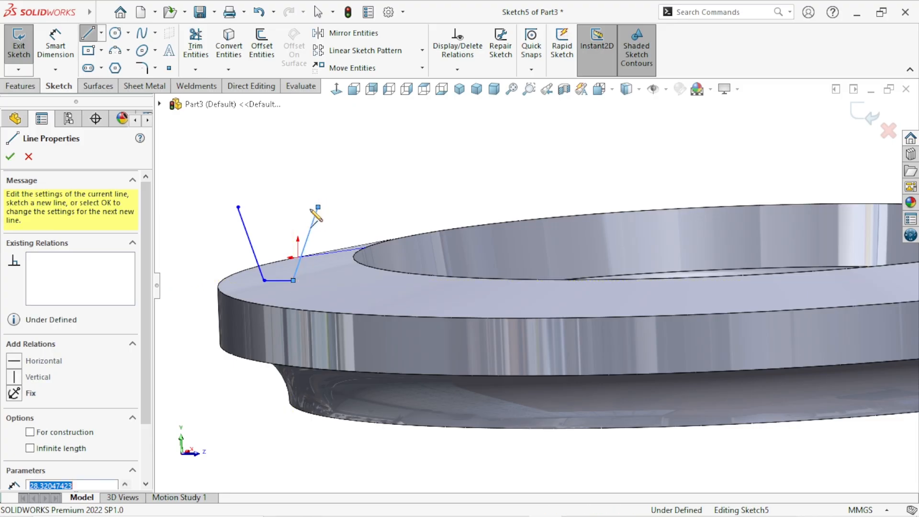
pyautogui.click(238, 207)
pyautogui.rightClick(219, 184)
pyautogui.click(231, 188)
pyautogui.scroll(1, 231, 188)
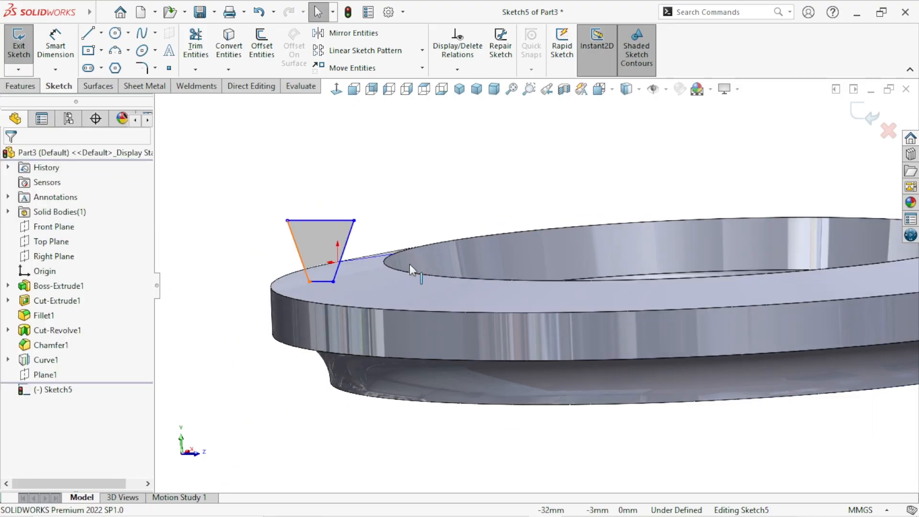
pyautogui.scroll(-2, 364, 250)
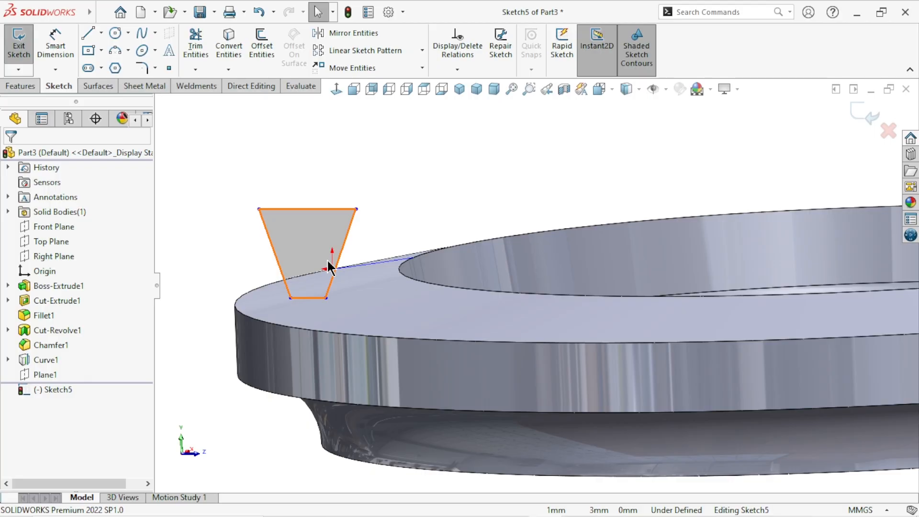
# Draw a horizontal centerline between the trapezoid's slanted sides, about 25 mm long and about 6 mm below the top edge
pyautogui.click(101, 32)
pyautogui.click(111, 66)
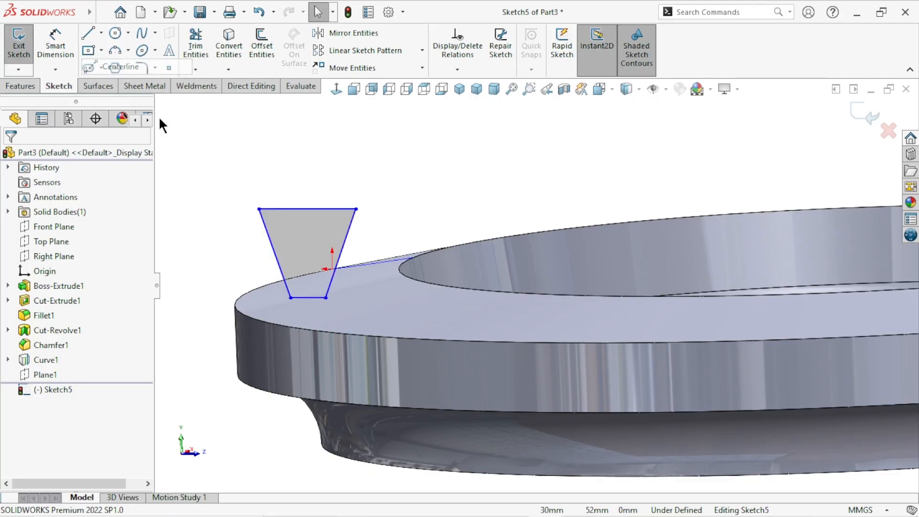
pyautogui.click(267, 229)
pyautogui.click(349, 229)
pyautogui.rightClick(341, 181)
pyautogui.click(362, 185)
pyautogui.scroll(-1, 390, 278)
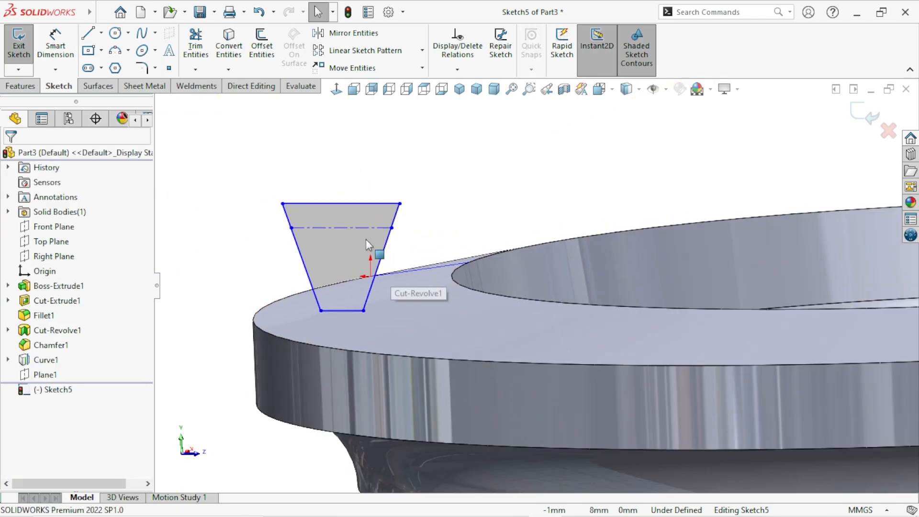
# Check the existing relations of the centerline and the trapezoid's top edge
pyautogui.click(353, 229)
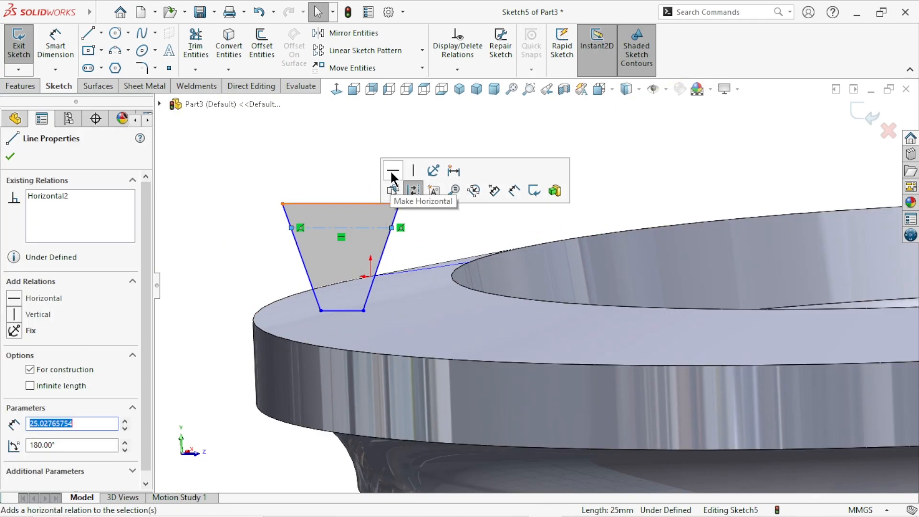
pyautogui.press('Escape')
pyautogui.click(341, 204)
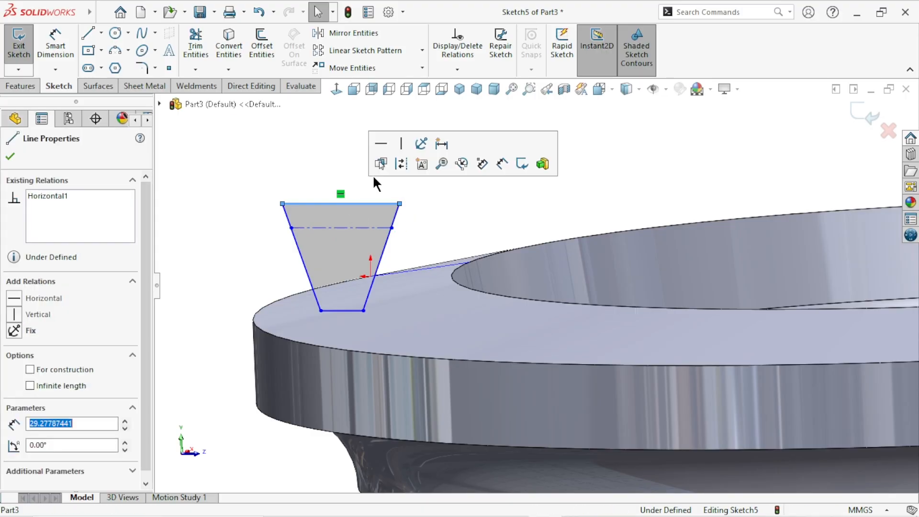
pyautogui.click(443, 233)
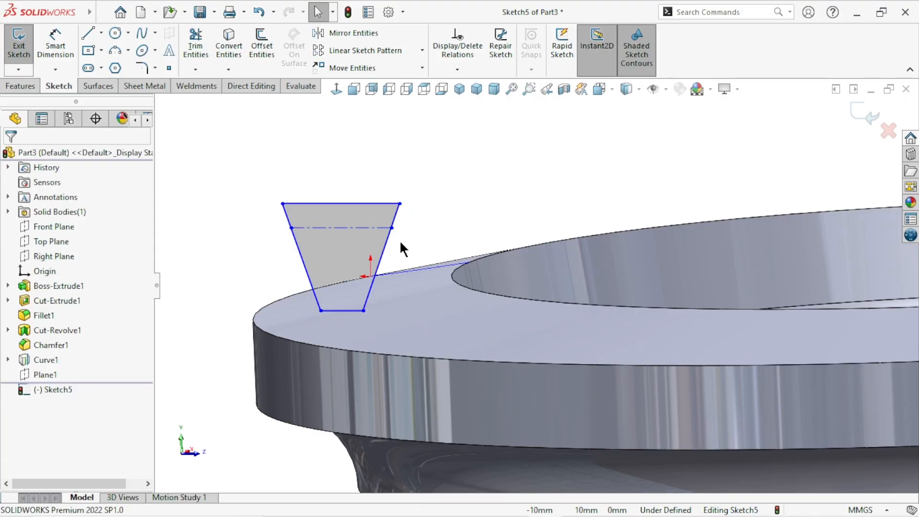
# Add an Equal relation between the trapezoid's two slanted sides
pyautogui.moveTo(392, 245); pyautogui.dragTo(288, 270)
pyautogui.click(496, 203)
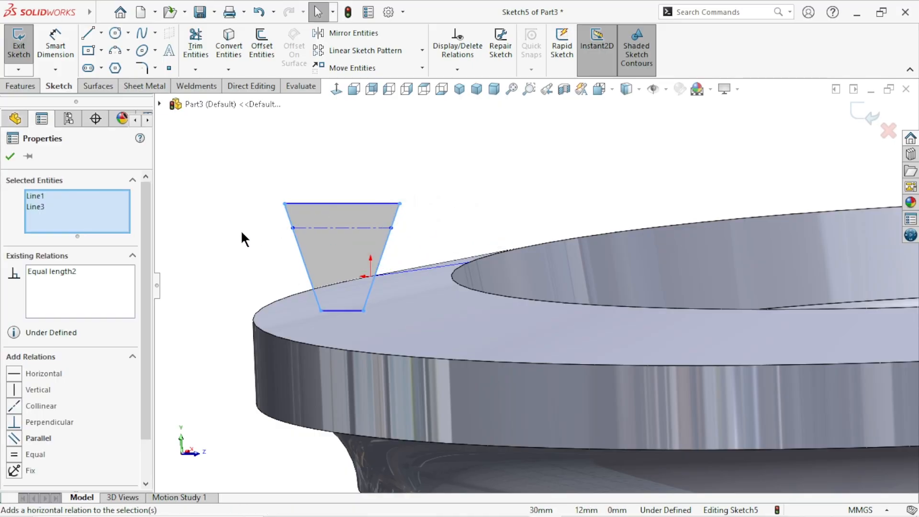
pyautogui.click(216, 273)
# Dimension the distance between the trapezoid's top edge and the centerline as 3 mm
pyautogui.scroll(-2, 390, 218)
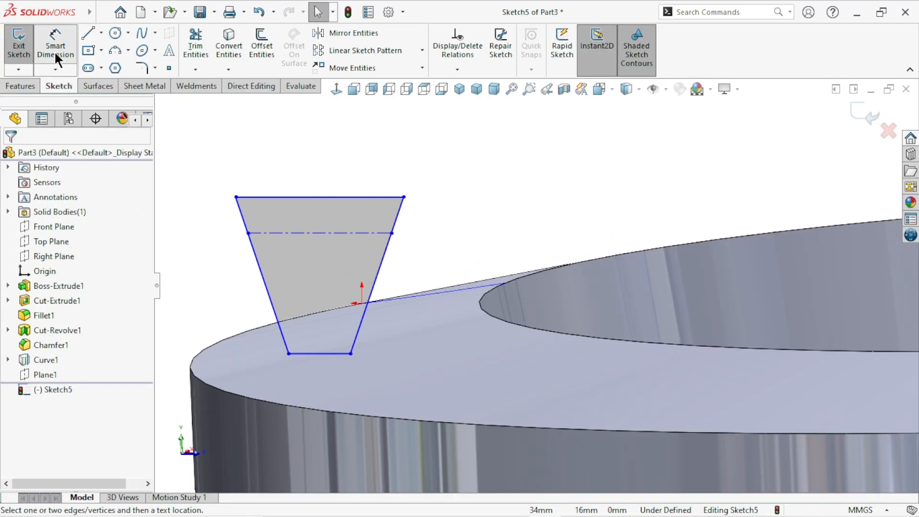
pyautogui.click(56, 54)
pyautogui.click(330, 197)
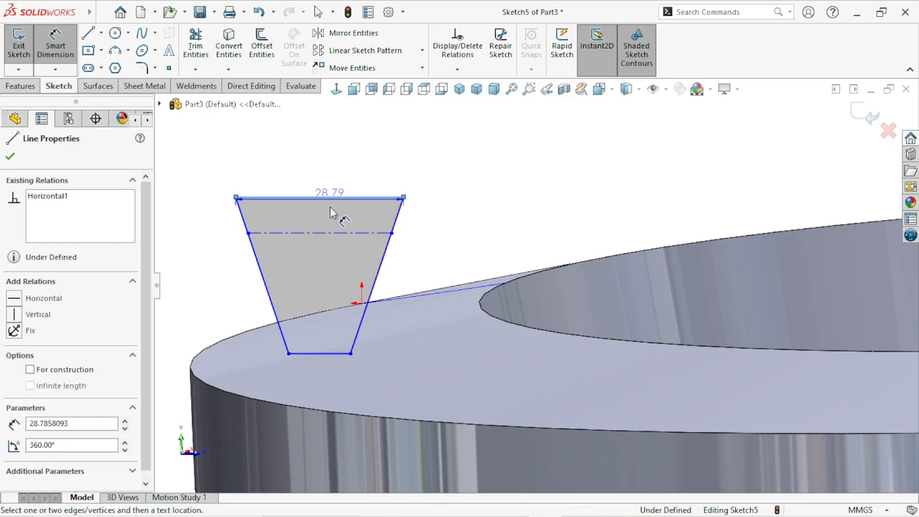
pyautogui.click(326, 233)
pyautogui.click(431, 165)
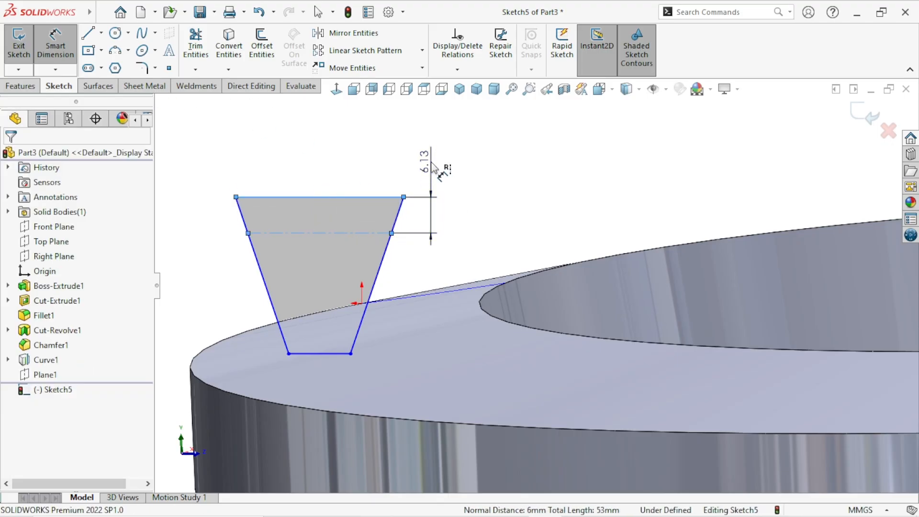
pyautogui.write('3')
pyautogui.press('Return')
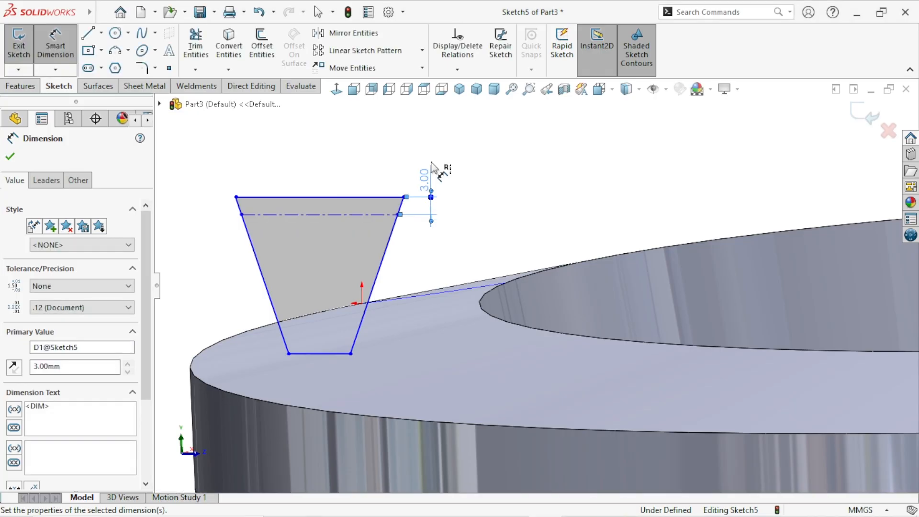
pyautogui.click(312, 194)
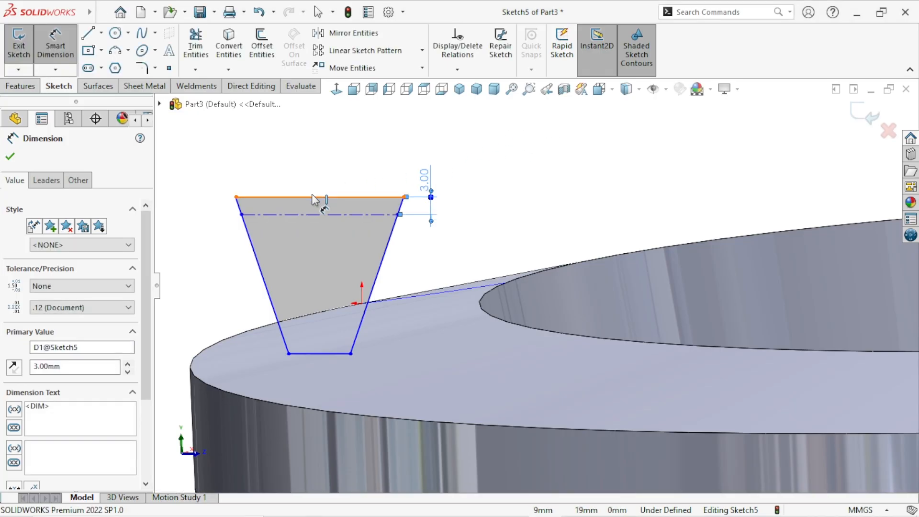
pyautogui.click(312, 215)
pyautogui.click(309, 160)
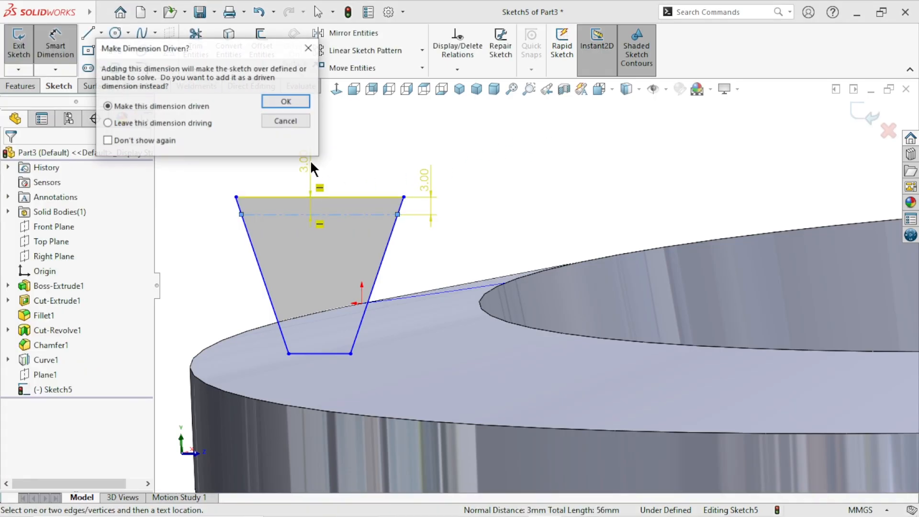
pyautogui.click(286, 121)
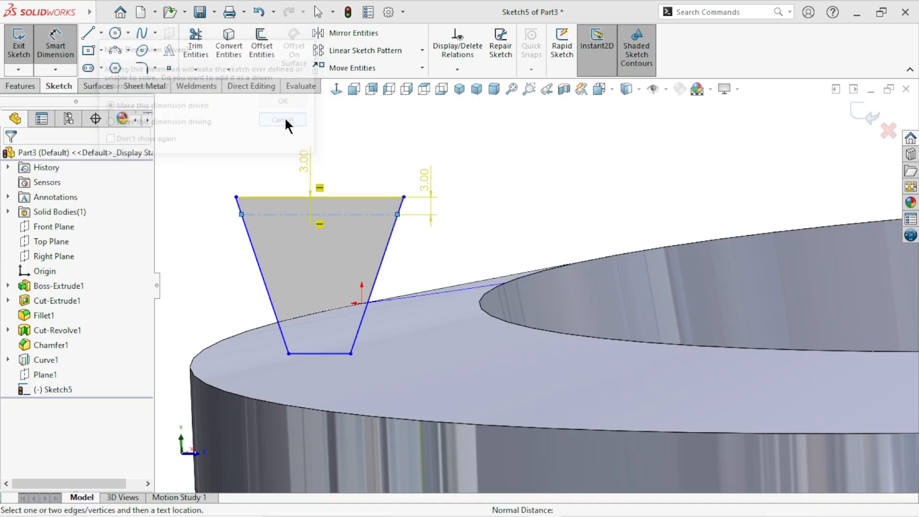
# Dimension the trapezoid's top edge as 13 mm wide
pyautogui.click(311, 196)
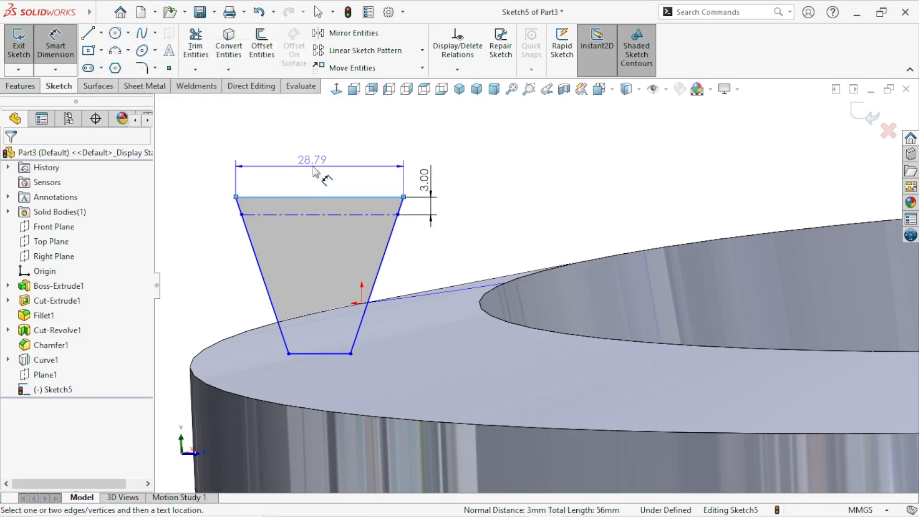
pyautogui.click(322, 166)
pyautogui.write('28')
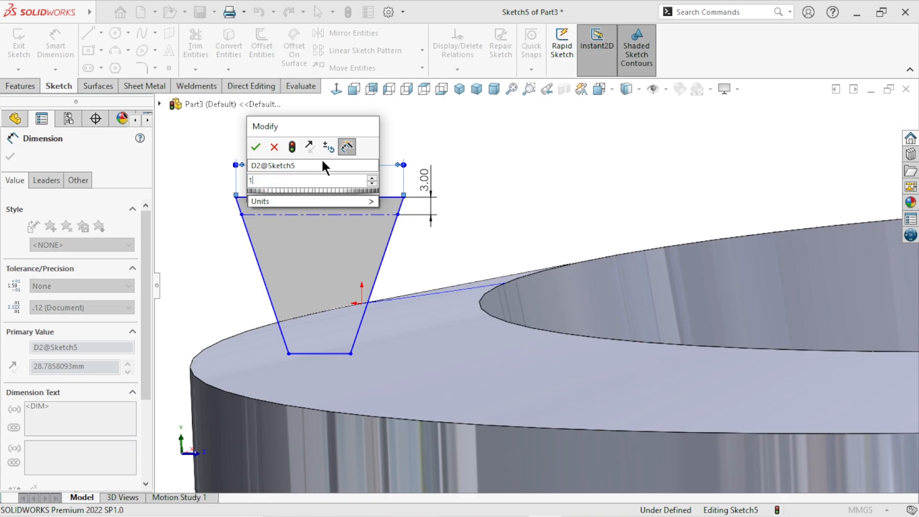
pyautogui.press('Return')
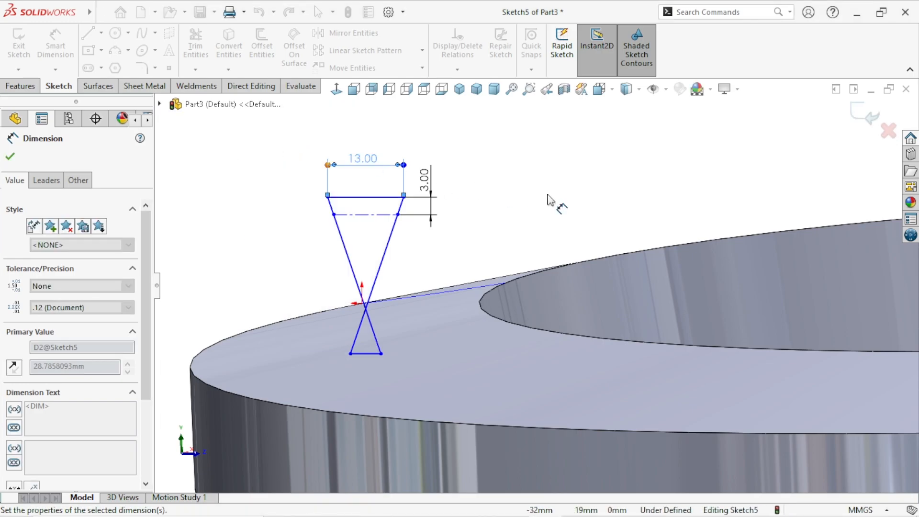
pyautogui.click(512, 209)
pyautogui.scroll(2, 503, 292)
pyautogui.scroll(-3, 496, 310)
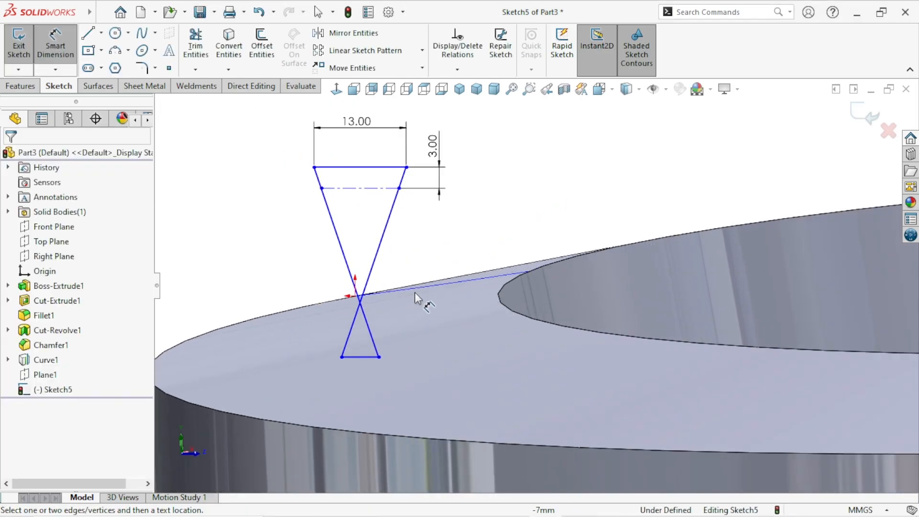
pyautogui.press('Escape')
# Reposition the bottom edge's endpoint so the slanted sides no longer cross and the profile forms a trapezoid
pyautogui.scroll(2, 430, 259)
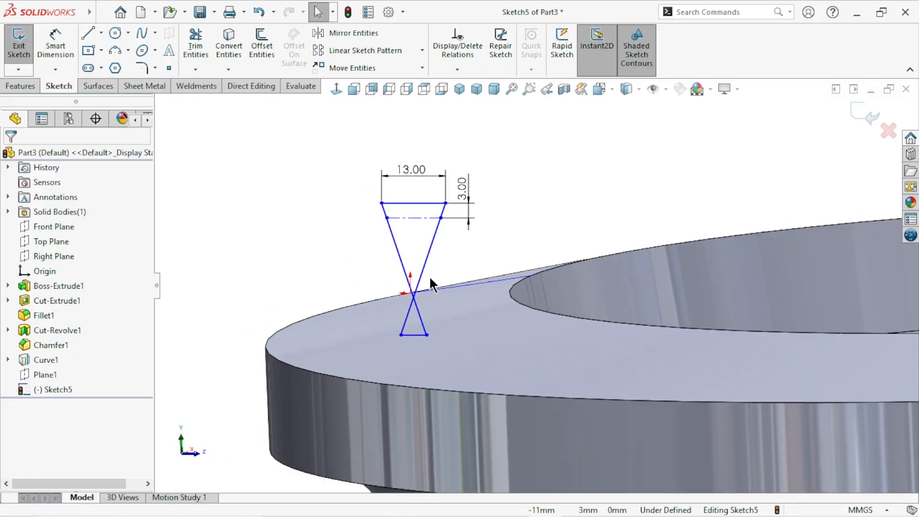
pyautogui.scroll(-2, 413, 346)
pyautogui.moveTo(358, 346)
pyautogui.mouseDown()
pyautogui.moveTo(430, 342)
pyautogui.moveTo(386, 333)
pyautogui.mouseUp()
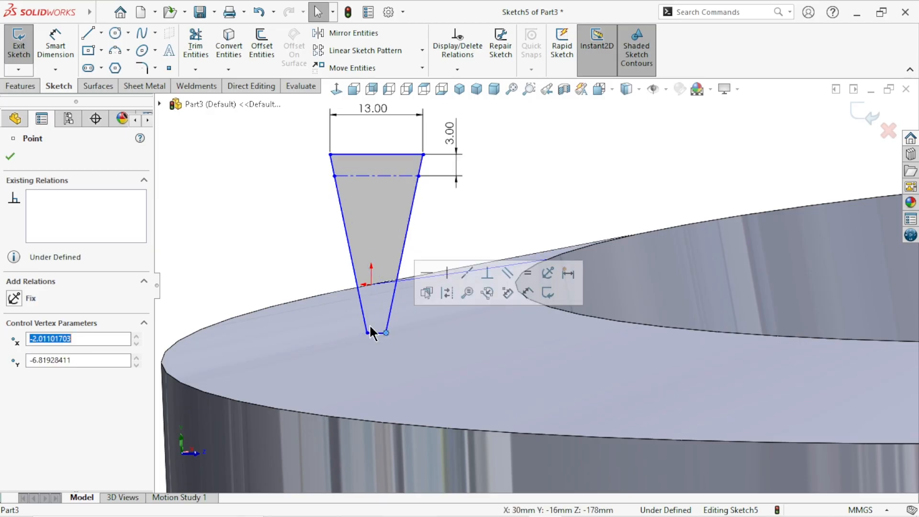
pyautogui.click(263, 240)
# Dimension the trapezoid's height between its top and bottom edges as 15 mm
pyautogui.click(55, 46)
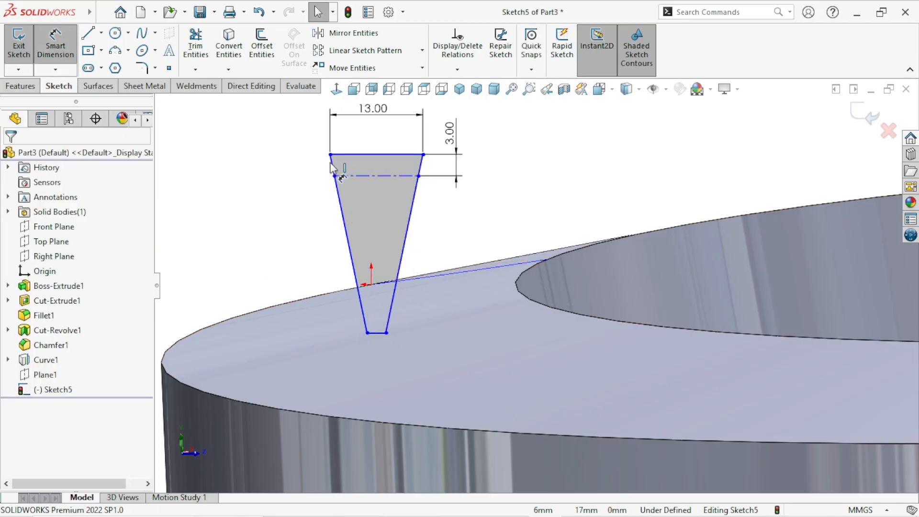
pyautogui.click(366, 155)
pyautogui.click(378, 333)
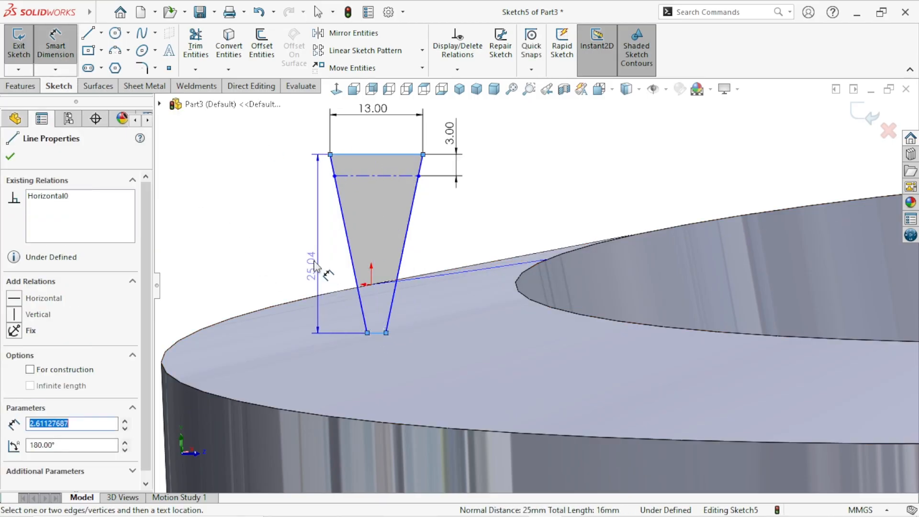
pyautogui.click(301, 249)
pyautogui.write('15')
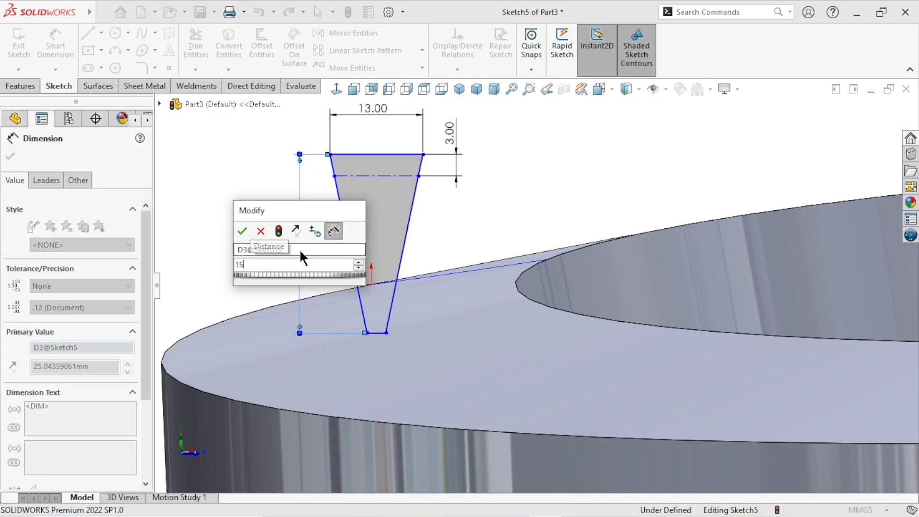
pyautogui.press('Return')
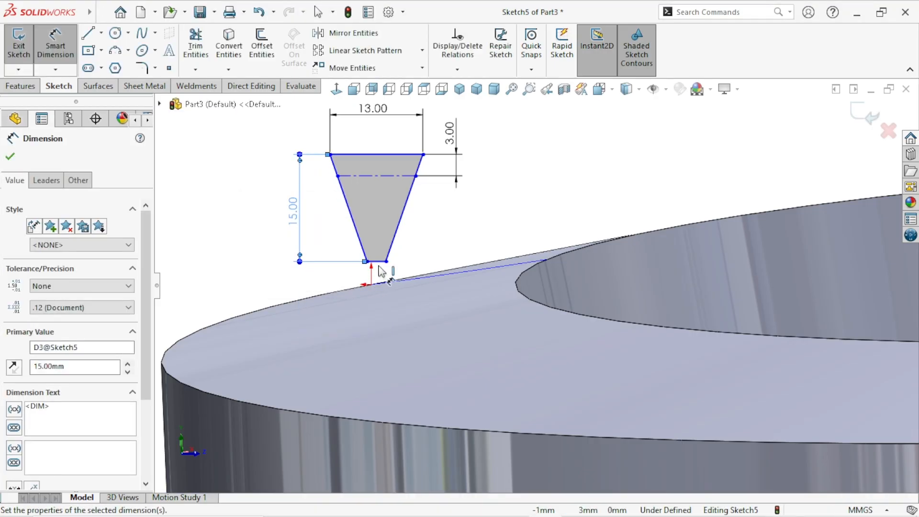
# Dimension the trapezoid's bottom edge as 3.5 mm wide
pyautogui.click(377, 261)
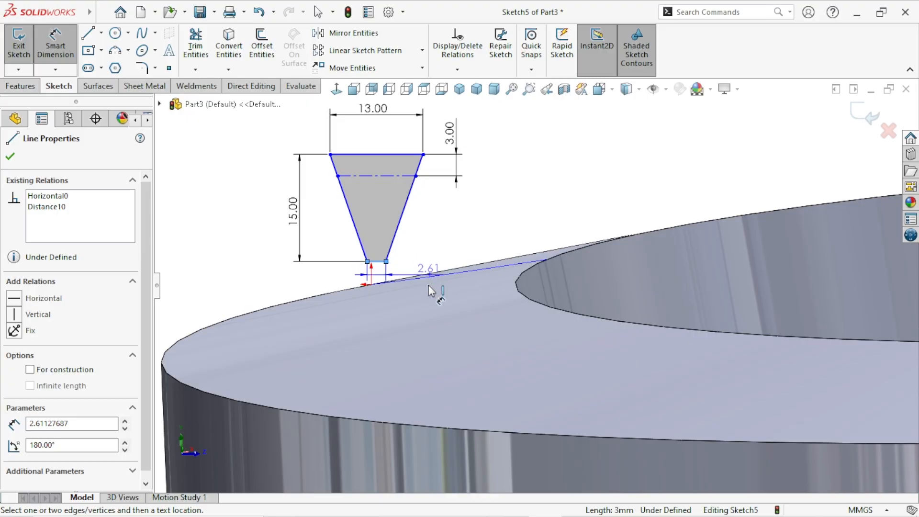
pyautogui.click(428, 291)
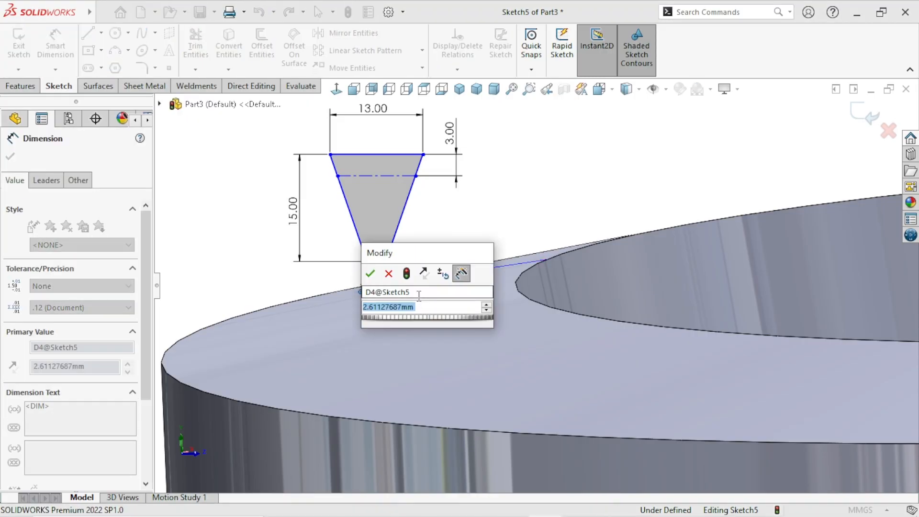
pyautogui.write('3.5')
pyautogui.press('Return')
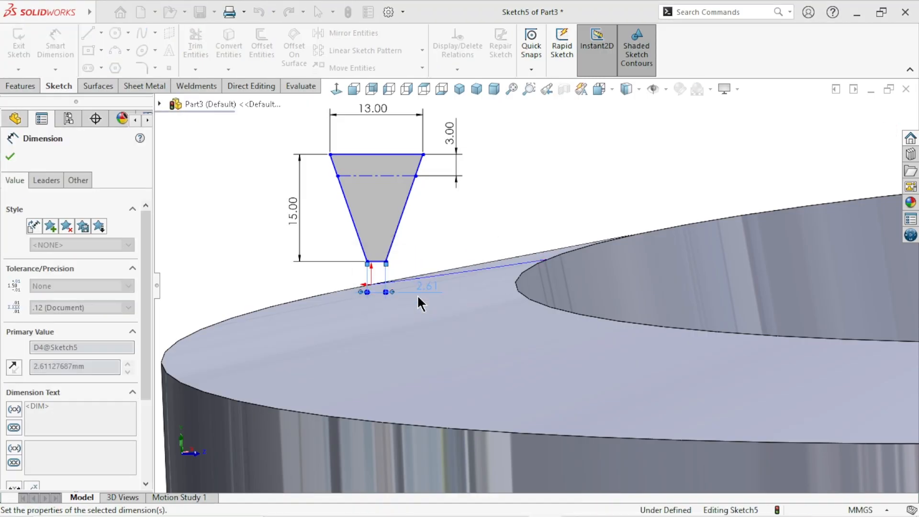
pyautogui.click(498, 252)
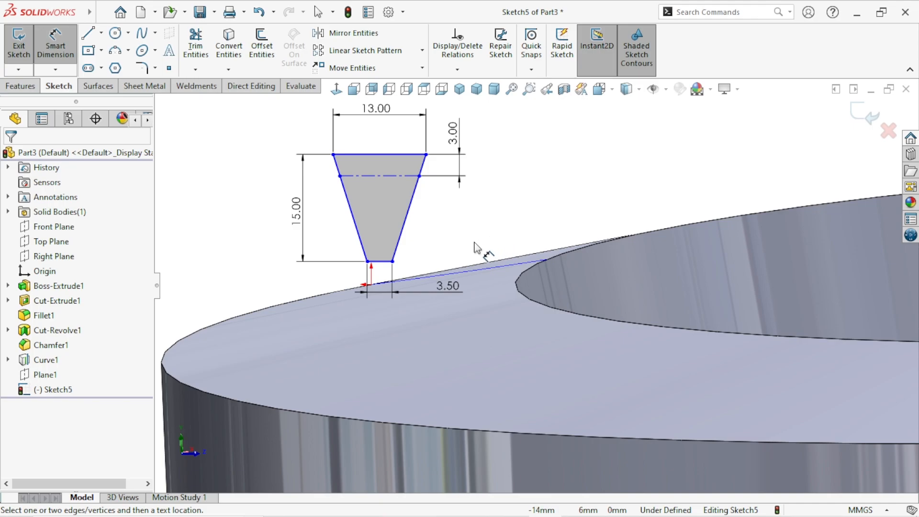
pyautogui.scroll(1, 474, 243)
pyautogui.scroll(-1, 473, 242)
pyautogui.scroll(-1, 497, 207)
pyautogui.scroll(1, 496, 207)
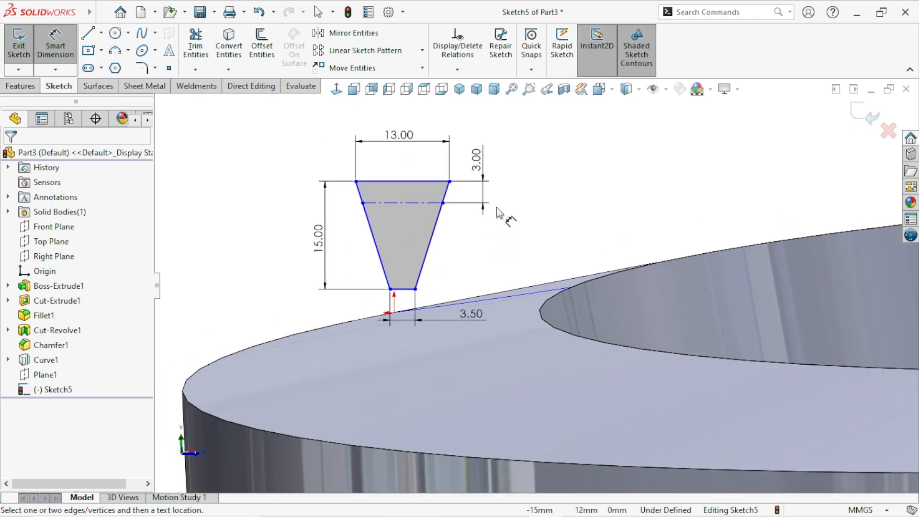
pyautogui.scroll(1, 501, 219)
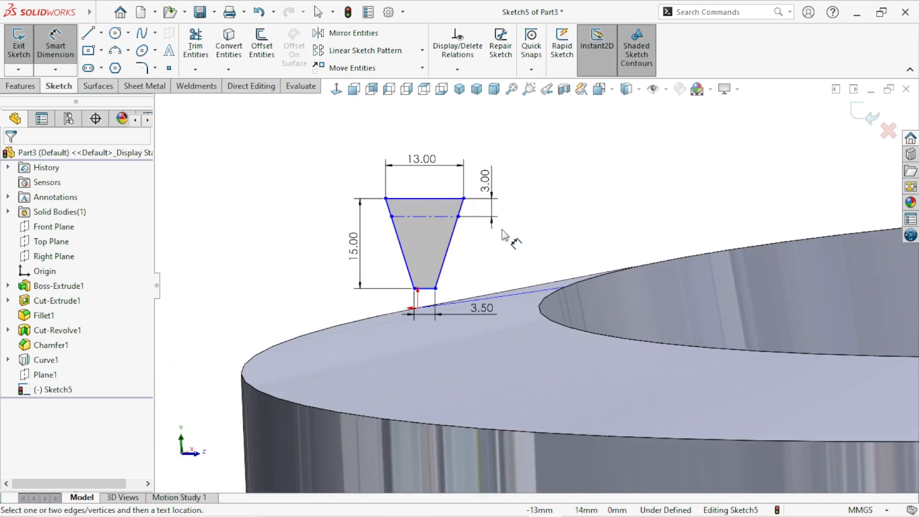
pyautogui.scroll(-1, 503, 243)
pyautogui.scroll(1, 497, 262)
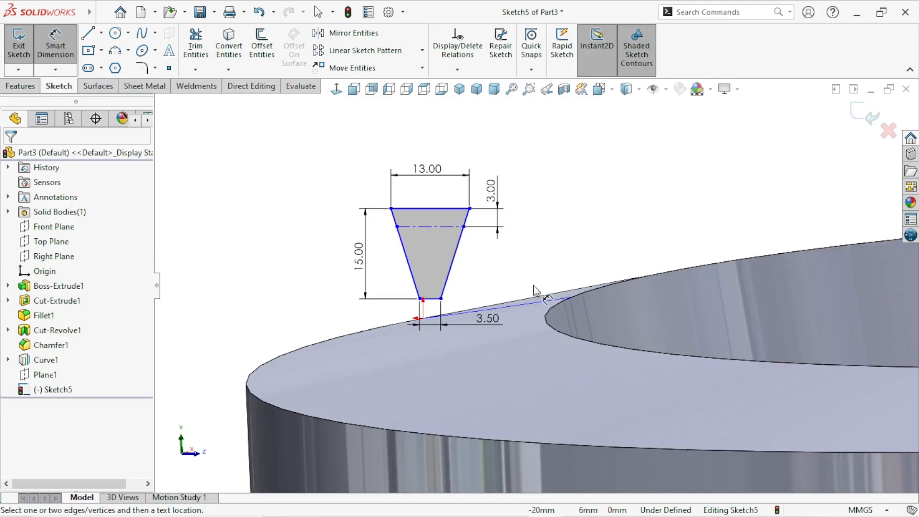
# Draw a vertical centerline through the tooth profile from the midpoint of its top edge to the midpoint of its bottom edge
pyautogui.scroll(-1, 540, 287)
pyautogui.click(101, 32)
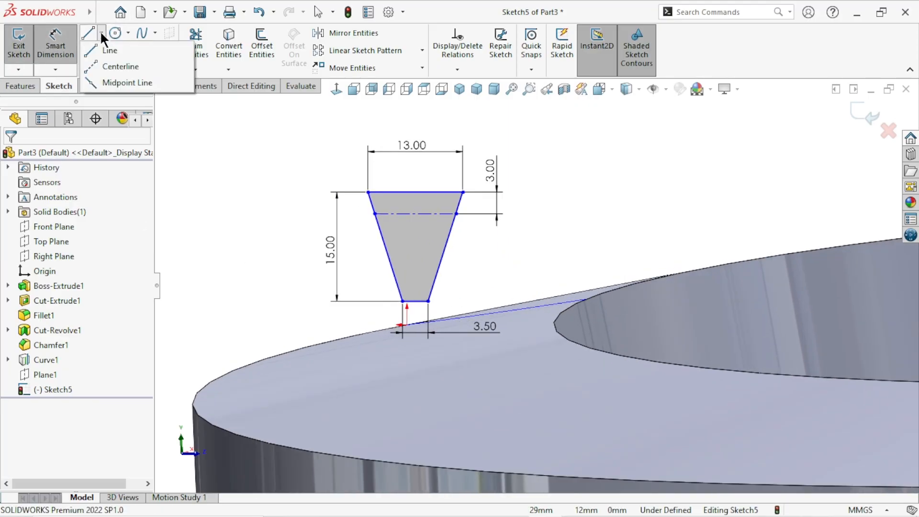
pyautogui.click(109, 65)
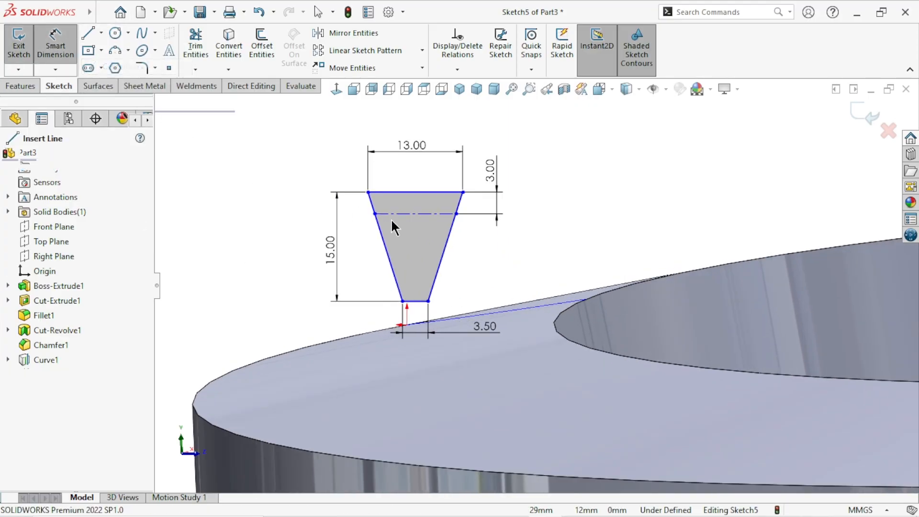
pyautogui.click(415, 192)
pyautogui.click(416, 302)
pyautogui.rightClick(489, 271)
pyautogui.click(531, 297)
pyautogui.press('Escape')
pyautogui.scroll(1, 506, 316)
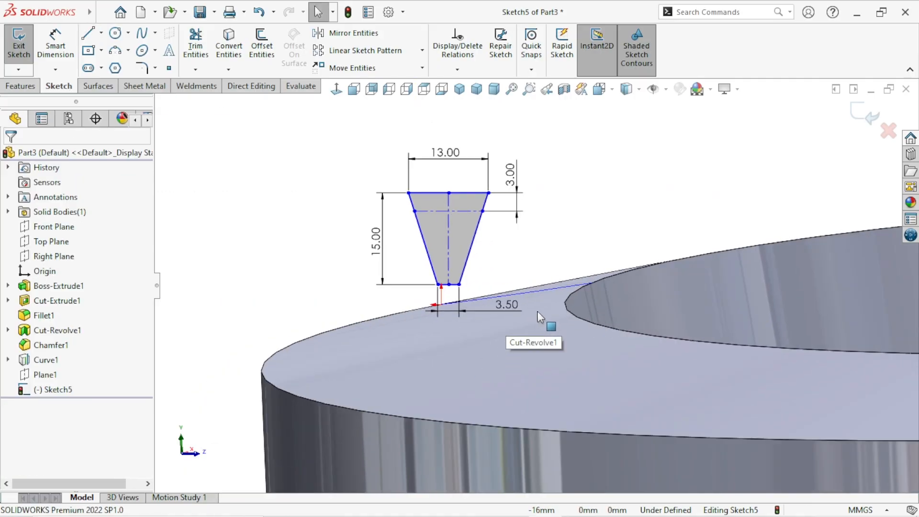
# Add a midpoint relation between the profile's horizontal construction line and the tooth path's endpoint on the ring's outer rim
pyautogui.scroll(-2, 553, 285)
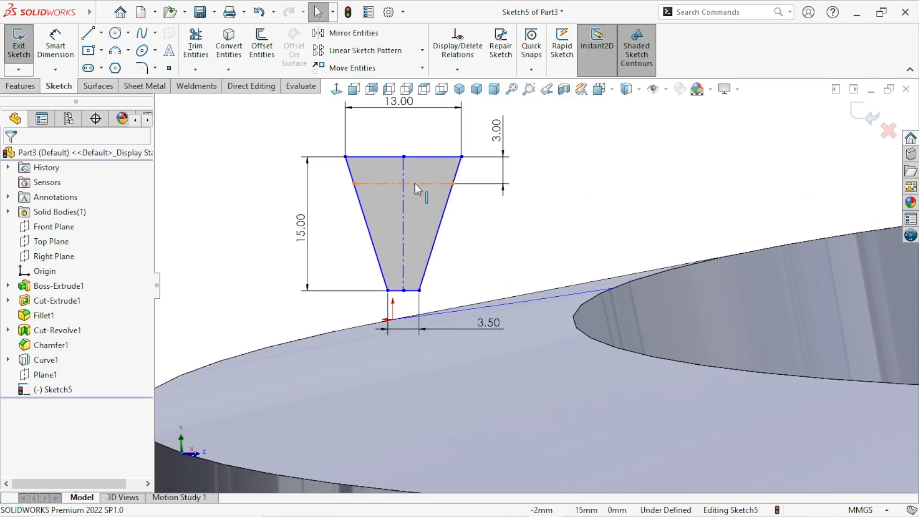
pyautogui.click(418, 183)
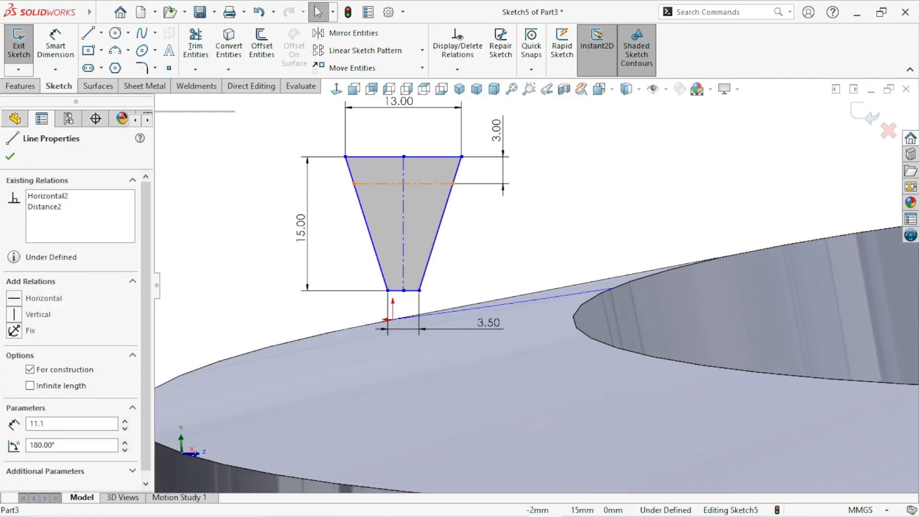
pyautogui.keyDown('ctrl'); pyautogui.click(394, 320); pyautogui.keyUp('ctrl')
pyautogui.click(437, 256)
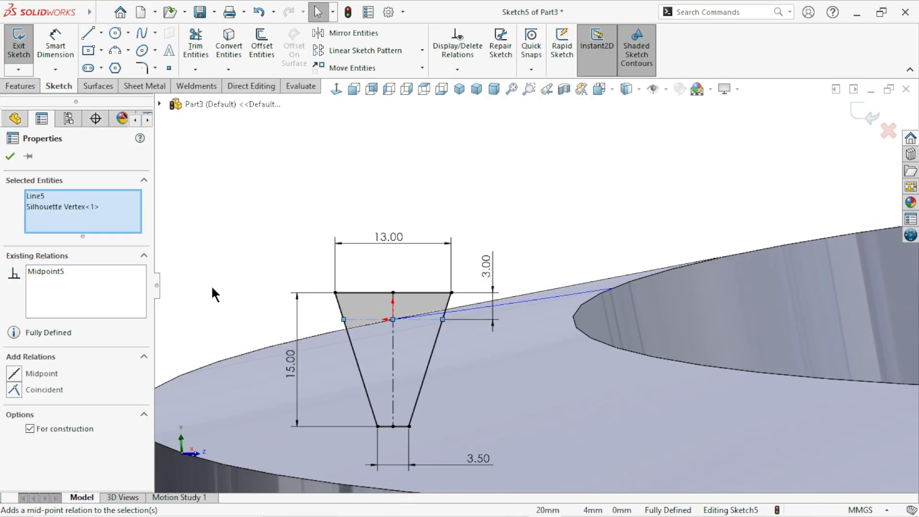
pyautogui.click(222, 343)
pyautogui.scroll(3, 556, 386)
pyautogui.scroll(-2, 517, 335)
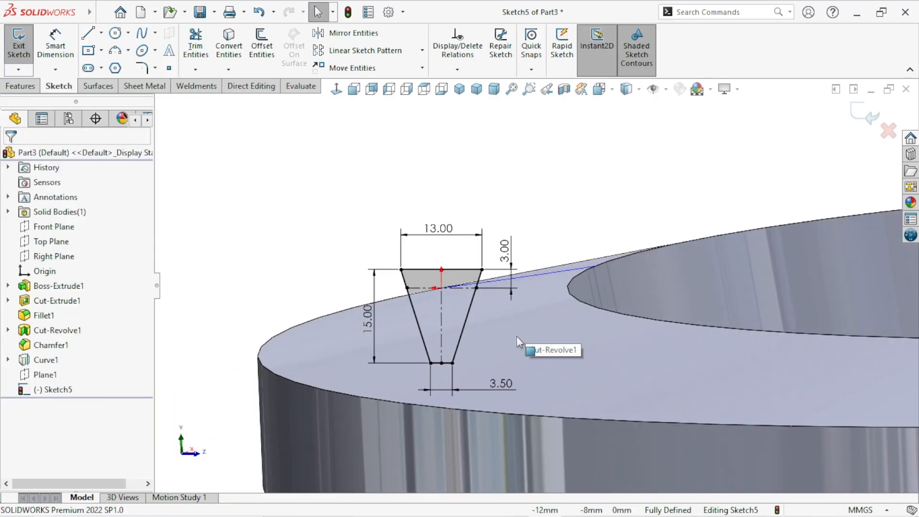
pyautogui.scroll(1, 515, 355)
pyautogui.scroll(-1, 520, 375)
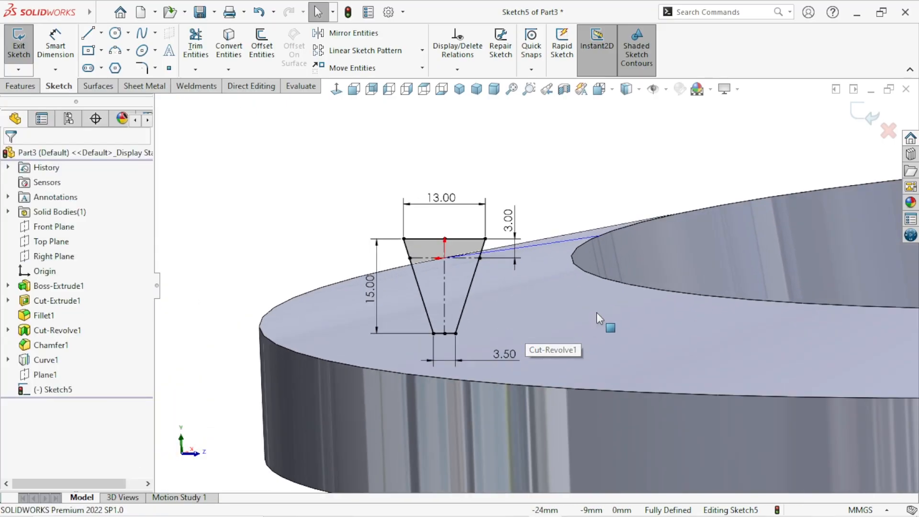
# Round both bottom corners of the trapezoid with 1.5 mm sketch fillets and exit the sketch
pyautogui.click(143, 69)
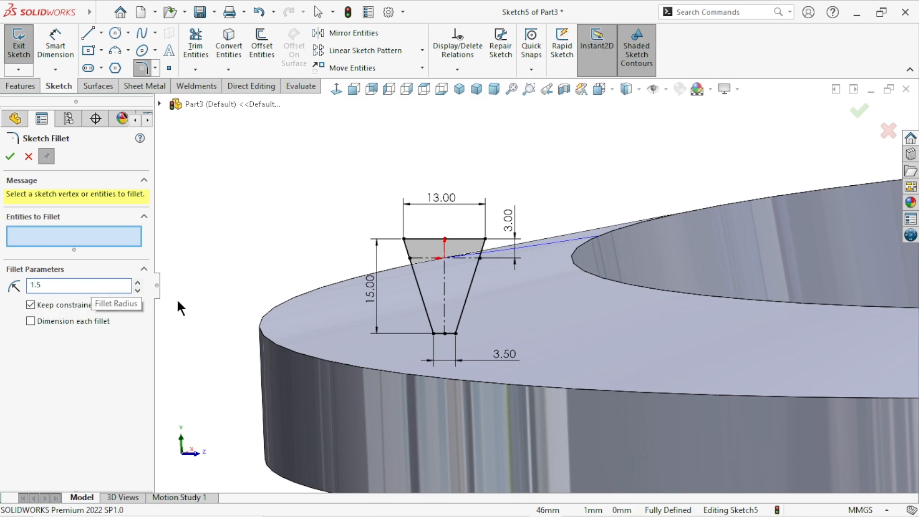
pyautogui.click(437, 335)
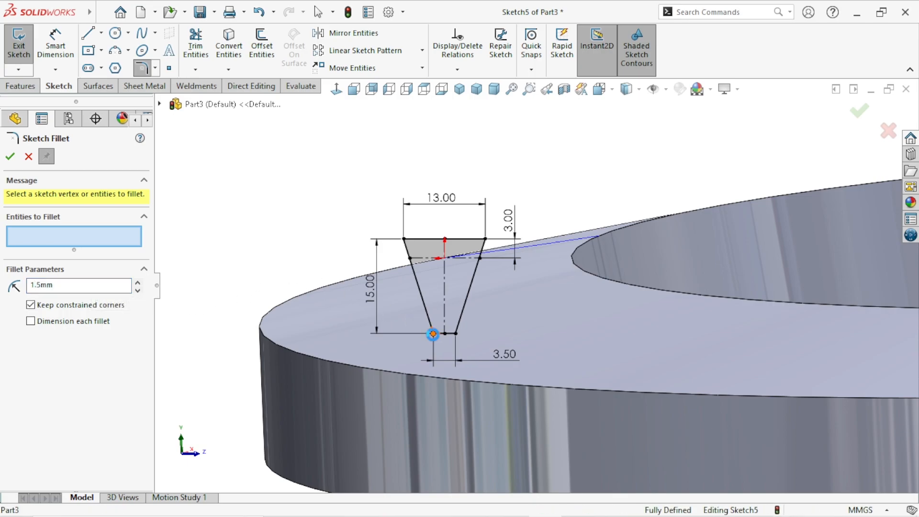
pyautogui.click(480, 278)
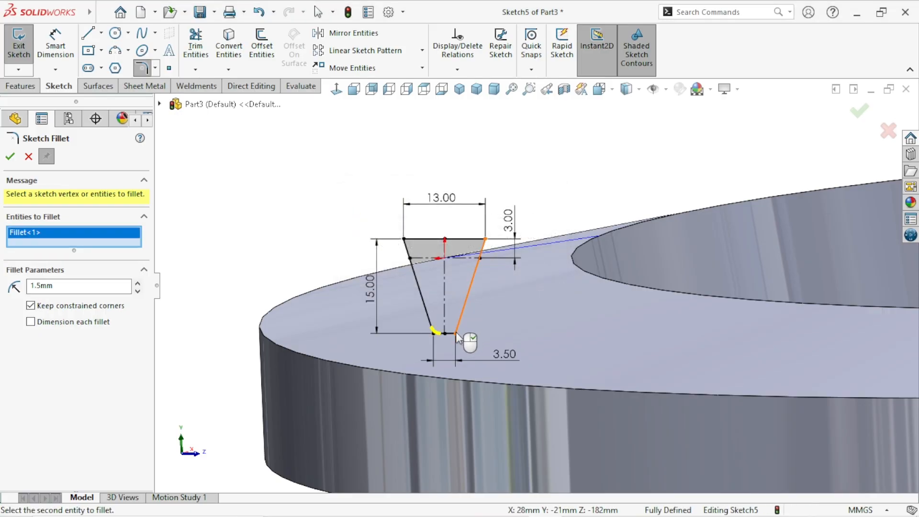
pyautogui.click(455, 333)
pyautogui.click(492, 276)
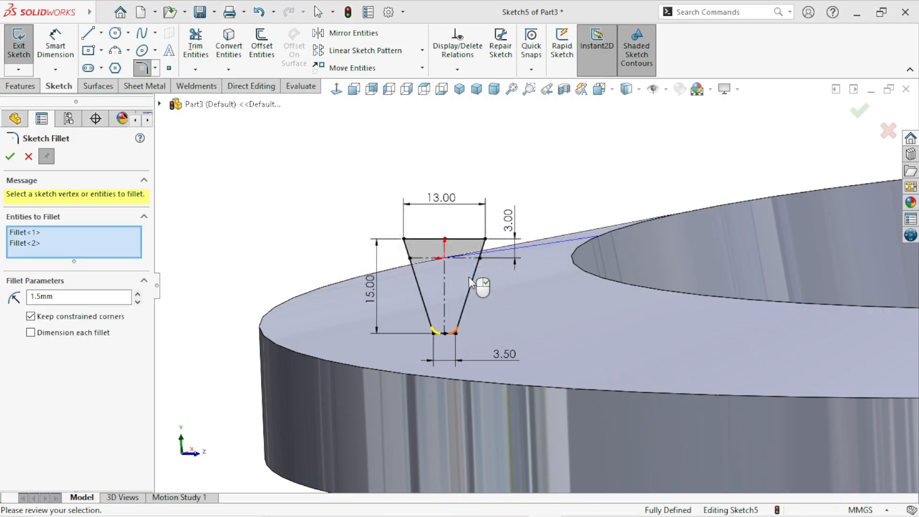
pyautogui.click(10, 157)
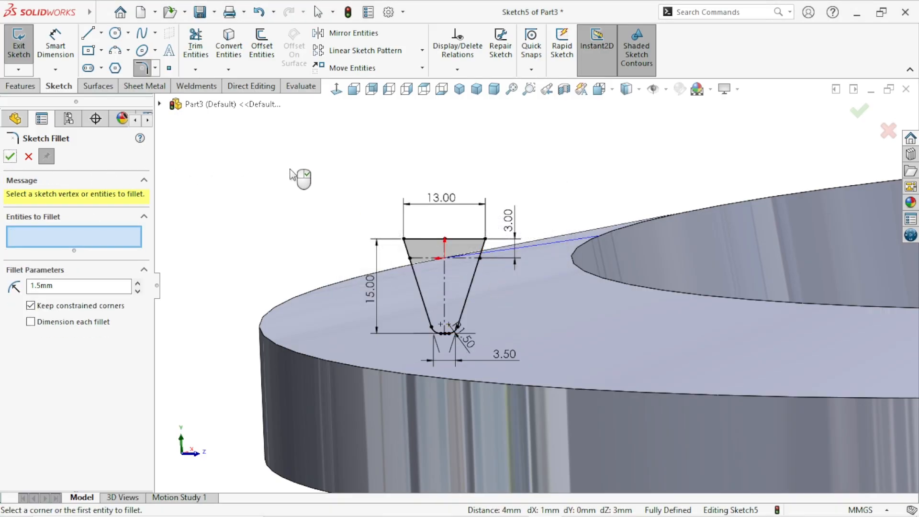
pyautogui.scroll(3, 609, 370)
pyautogui.scroll(-4, 460, 283)
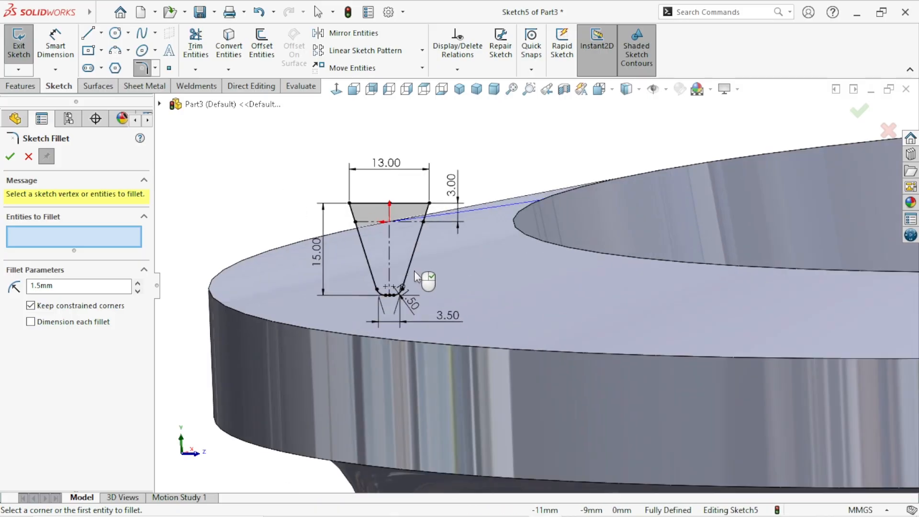
pyautogui.click(10, 160)
pyautogui.scroll(3, 610, 297)
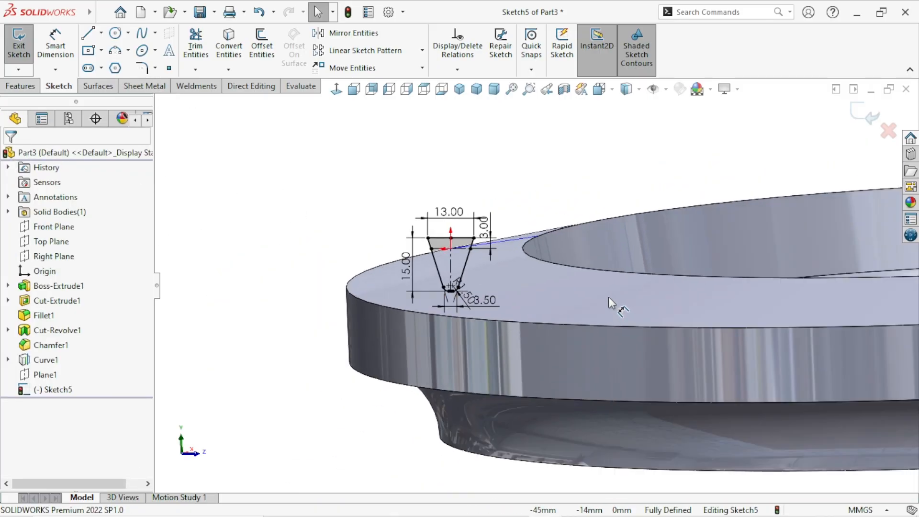
pyautogui.scroll(-4, 464, 288)
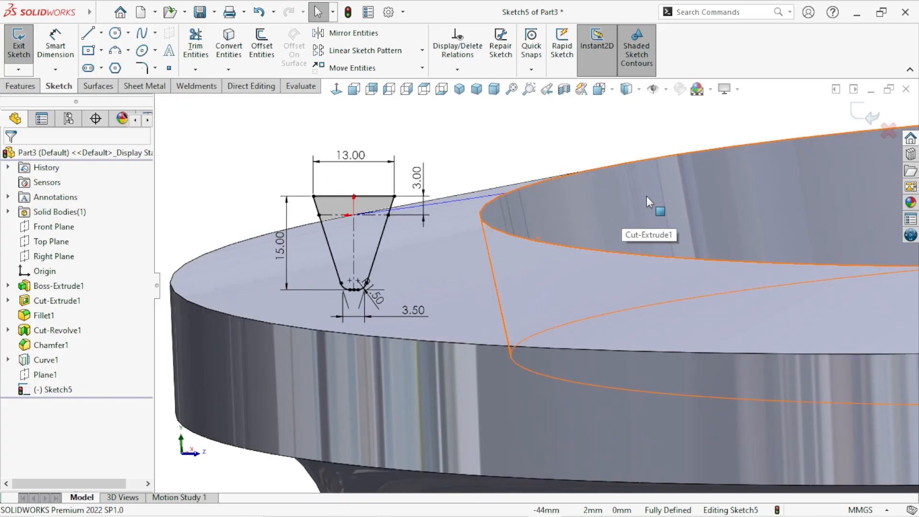
pyautogui.click(848, 115)
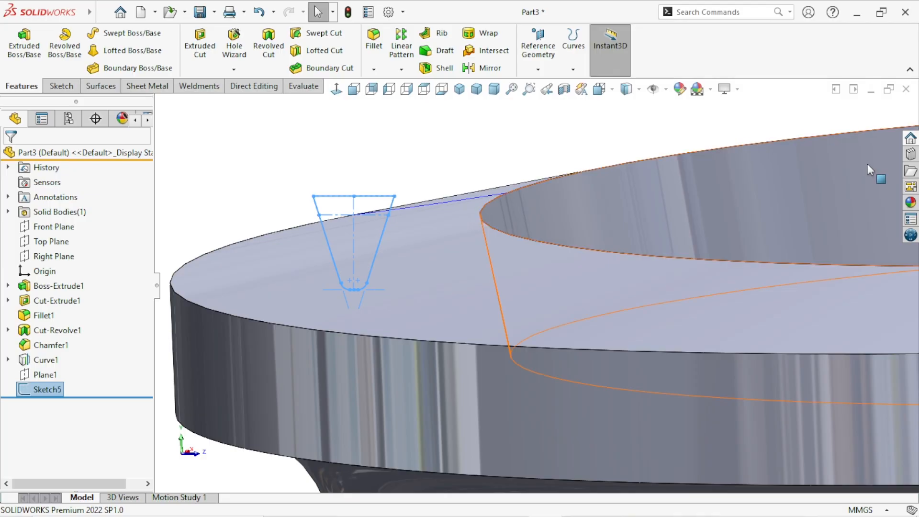
# Create a swept cut through the ring using the filleted trapezoid sketch as profile and the projected curve as path
pyautogui.scroll(3, 688, 333)
pyautogui.scroll(5, 790, 330)
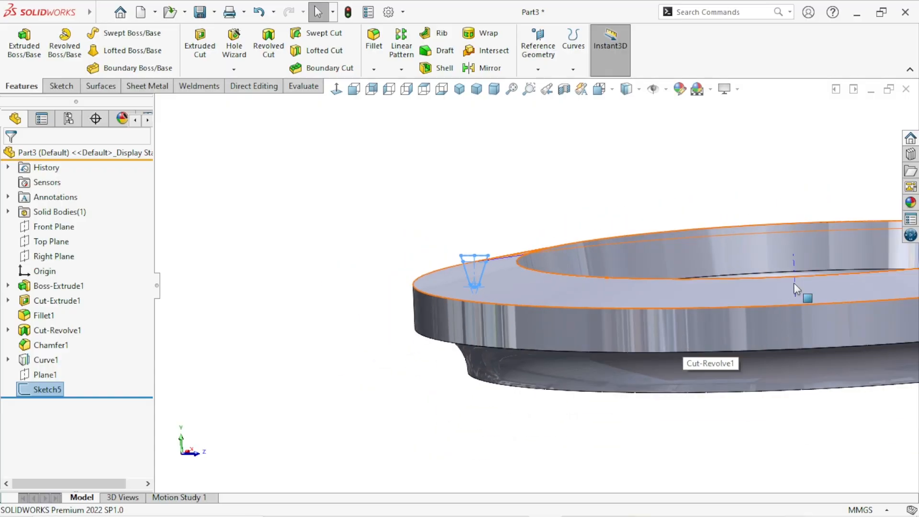
pyautogui.press('f')
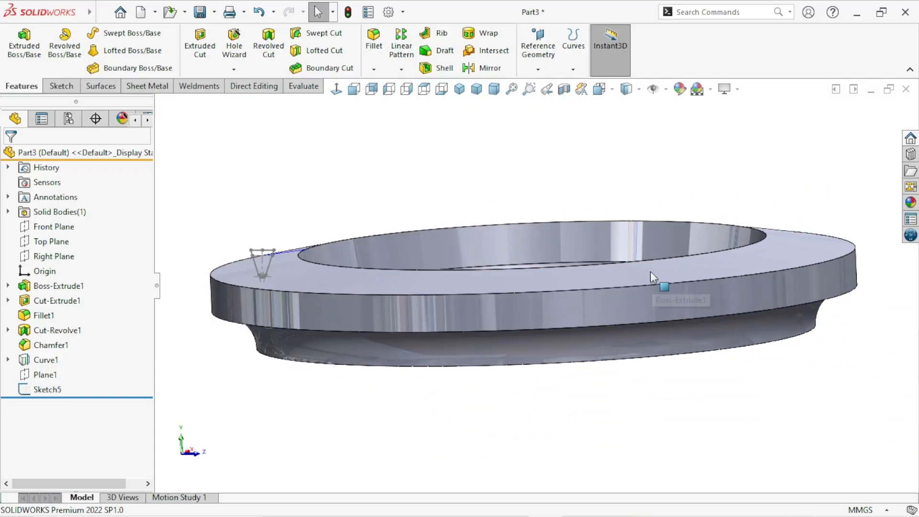
pyautogui.click(302, 30)
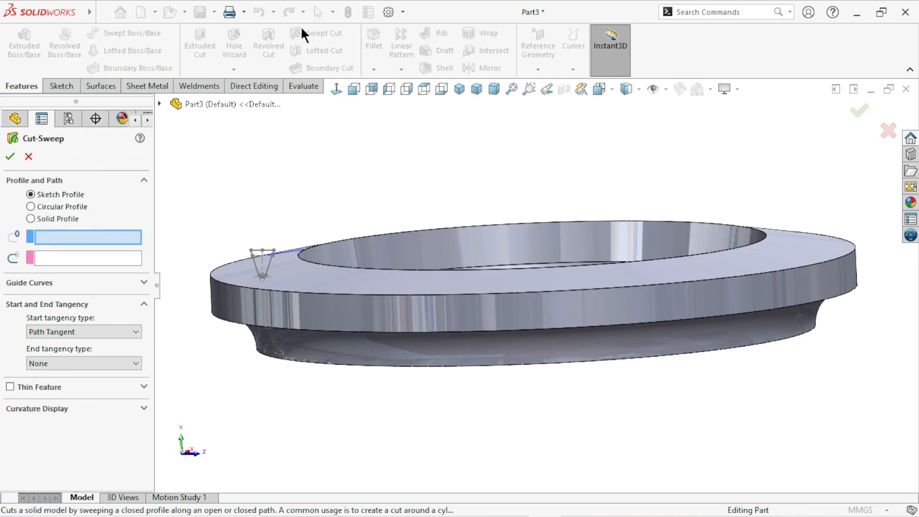
pyautogui.moveTo(289, 277); pyautogui.dragTo(479, 360, button='middle')
pyautogui.scroll(2, 503, 326)
pyautogui.scroll(-4, 508, 293)
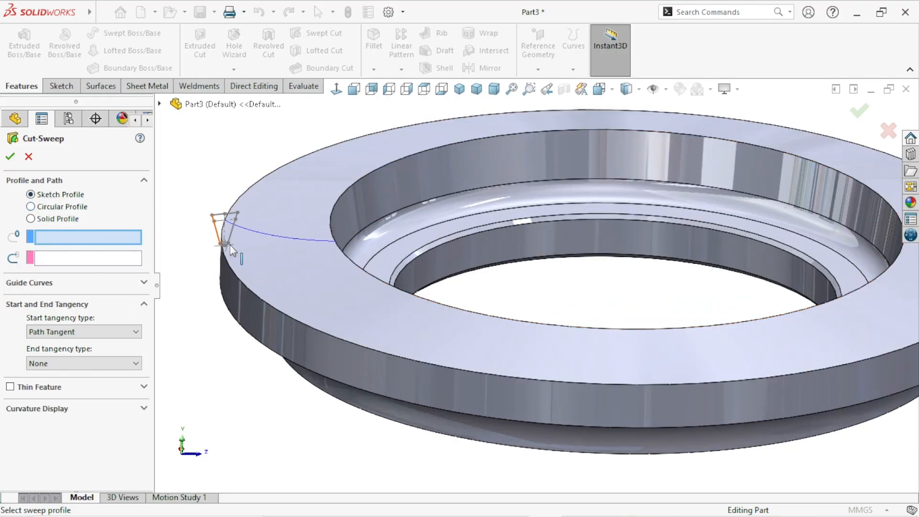
pyautogui.scroll(-1, 229, 249)
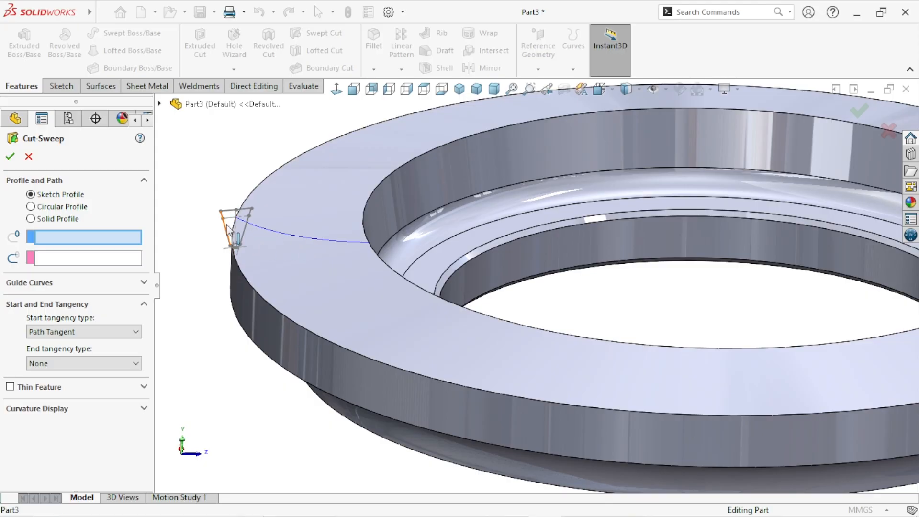
pyautogui.click(229, 233)
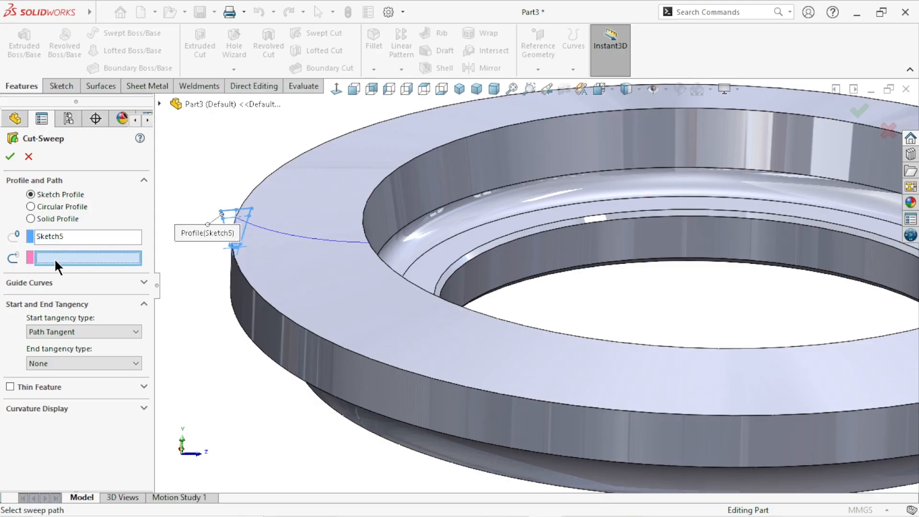
pyautogui.click(295, 236)
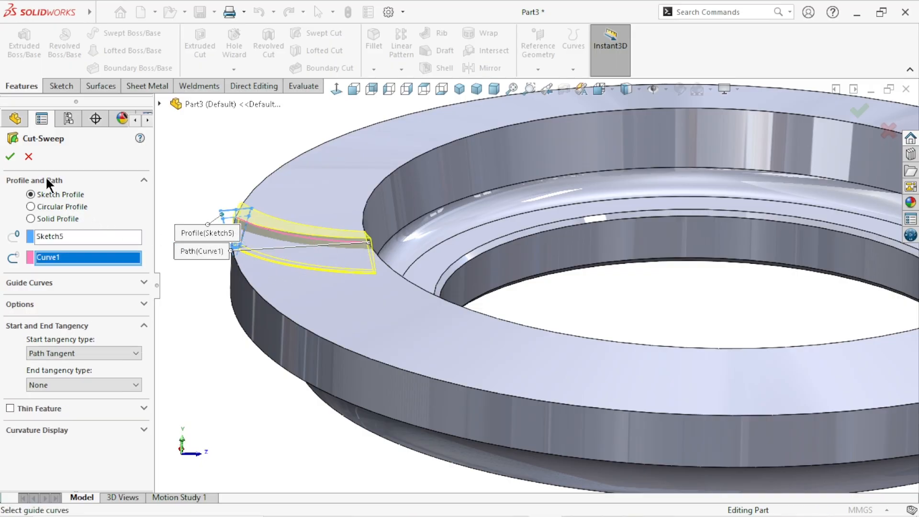
pyautogui.press('Return')
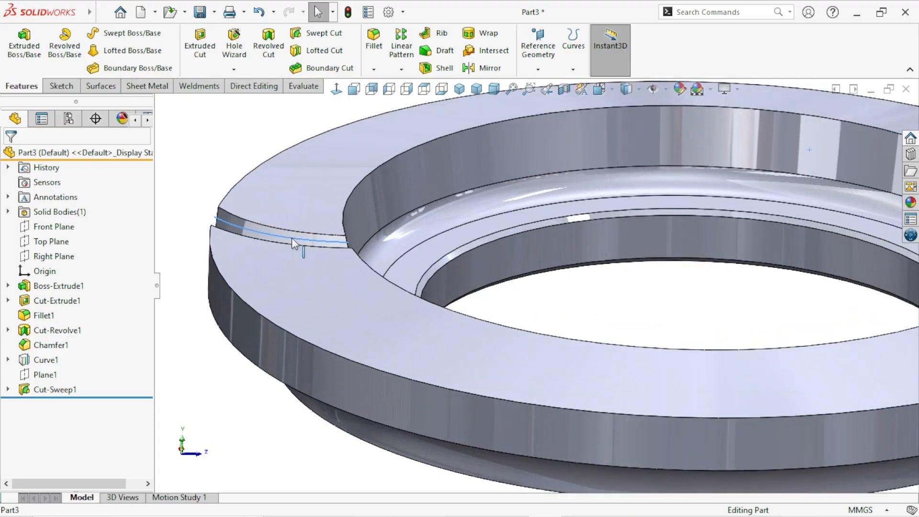
# Hide the projected path curve lying over the new tooth groove
pyautogui.click(291, 237)
pyautogui.click(349, 200)
pyautogui.click(205, 390)
# Examine the swept tooth groove and the whole ring from several angles
pyautogui.scroll(3, 269, 396)
pyautogui.scroll(-2, 528, 293)
pyautogui.moveTo(361, 301); pyautogui.dragTo(381, 349, button='middle')
pyautogui.scroll(-3, 416, 340)
pyautogui.moveTo(501, 305); pyautogui.dragTo(471, 383, button='middle')
pyautogui.scroll(4, 603, 291)
pyautogui.scroll(-3, 702, 245)
pyautogui.moveTo(433, 309); pyautogui.dragTo(457, 263, button='middle')
pyautogui.scroll(3, 377, 332)
pyautogui.scroll(2, 507, 299)
pyautogui.scroll(-2, 518, 265)
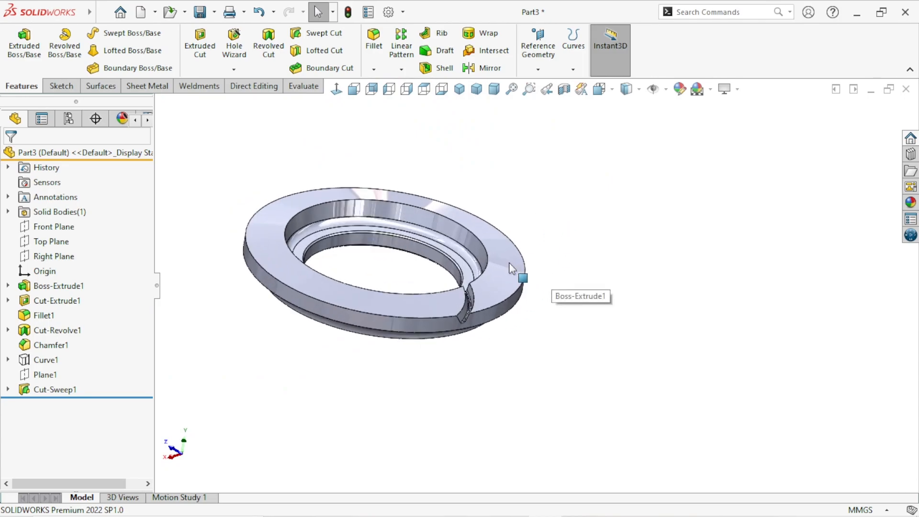
pyautogui.scroll(-1, 560, 268)
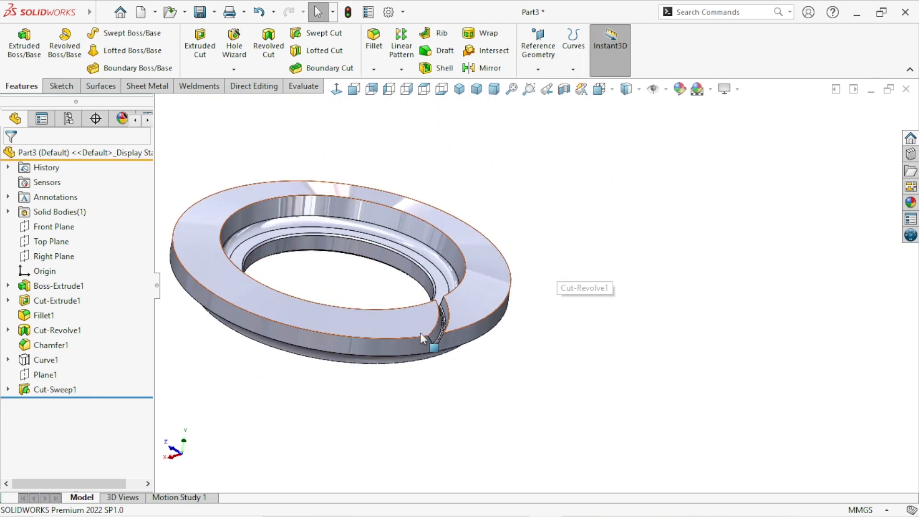
# Circular-pattern the swept cut around the ring's inner cylindrical face with 48 equally spaced instances over 360 degrees
pyautogui.moveTo(573, 367); pyautogui.dragTo(538, 280, button='middle')
pyautogui.click(401, 70)
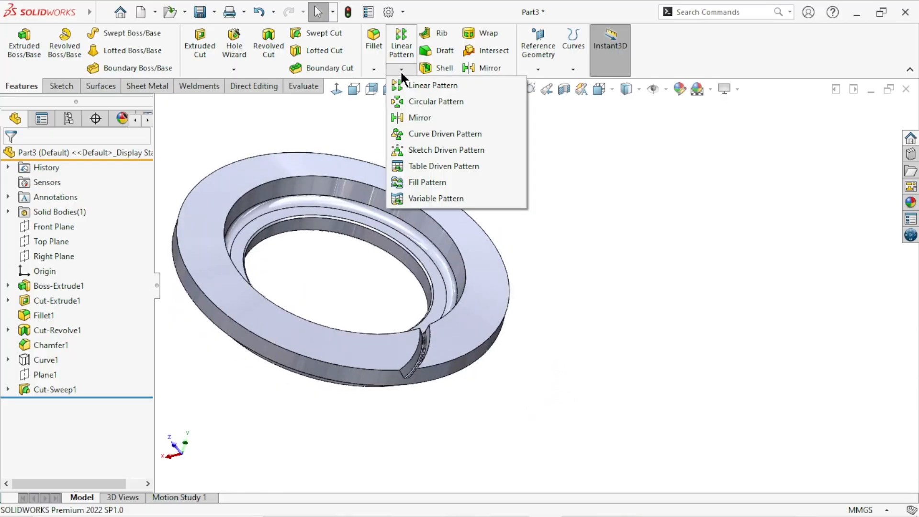
pyautogui.click(411, 101)
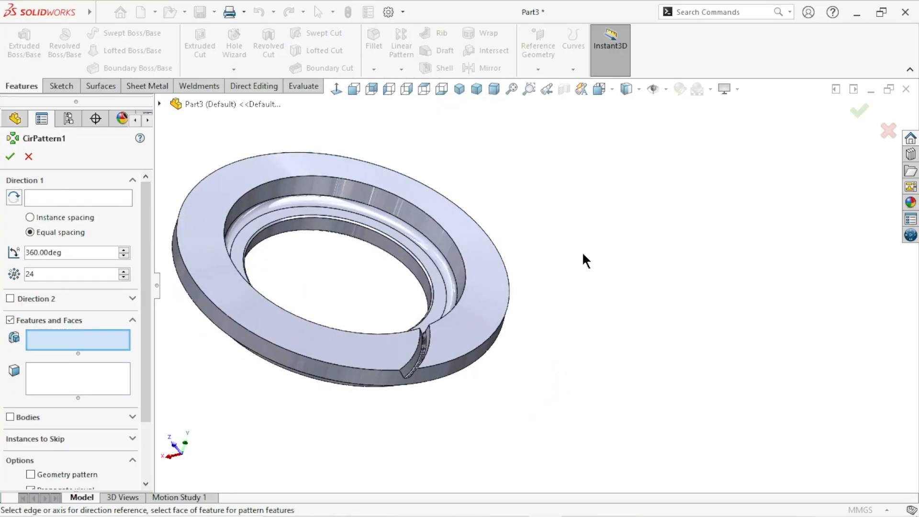
pyautogui.click(67, 201)
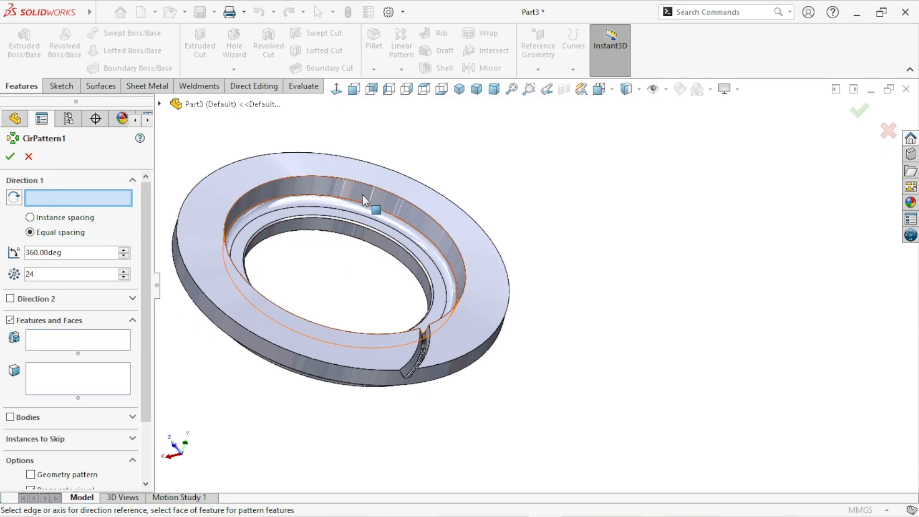
pyautogui.click(328, 229)
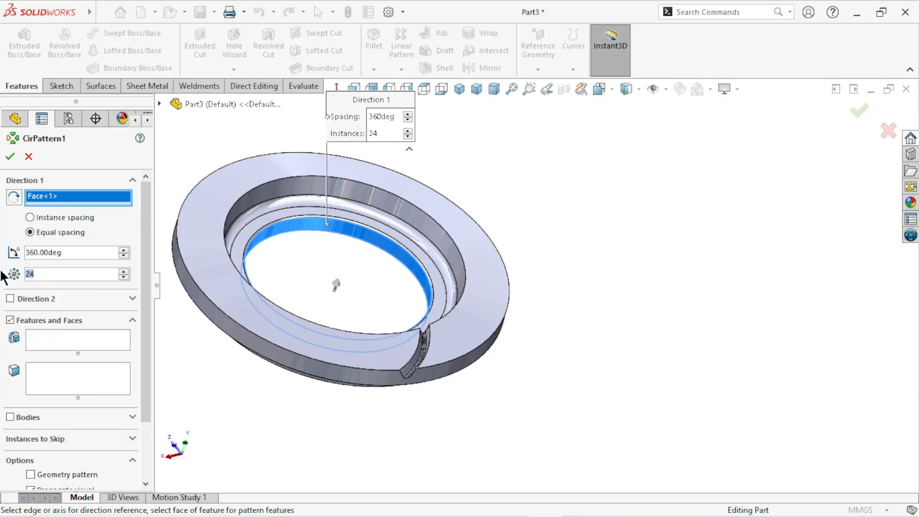
pyautogui.write('48')
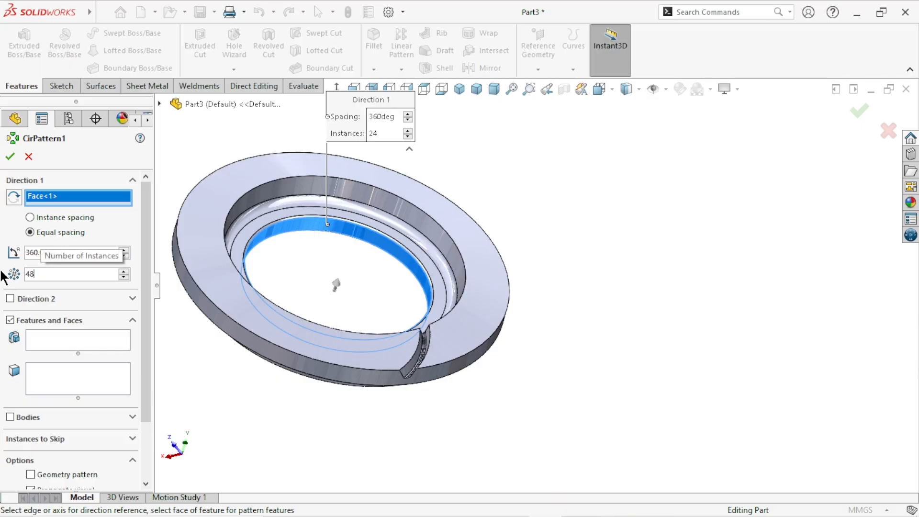
pyautogui.click(58, 336)
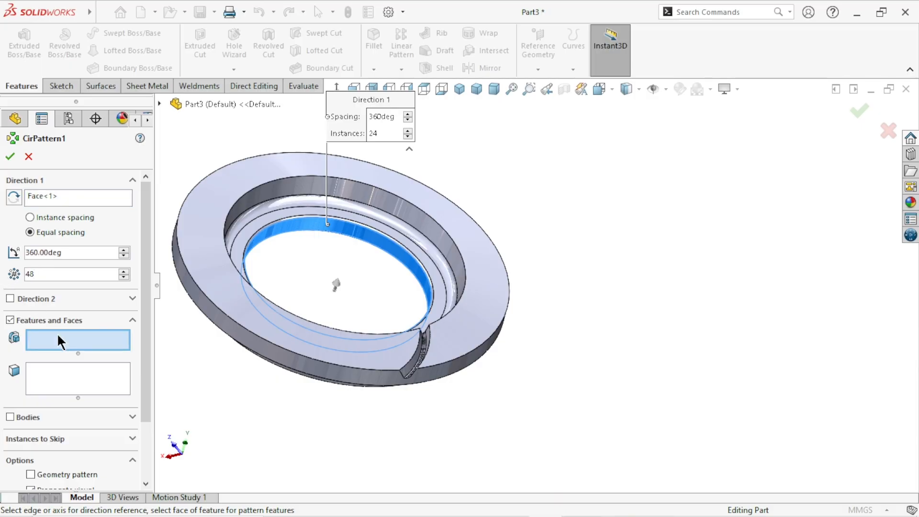
pyautogui.click(161, 104)
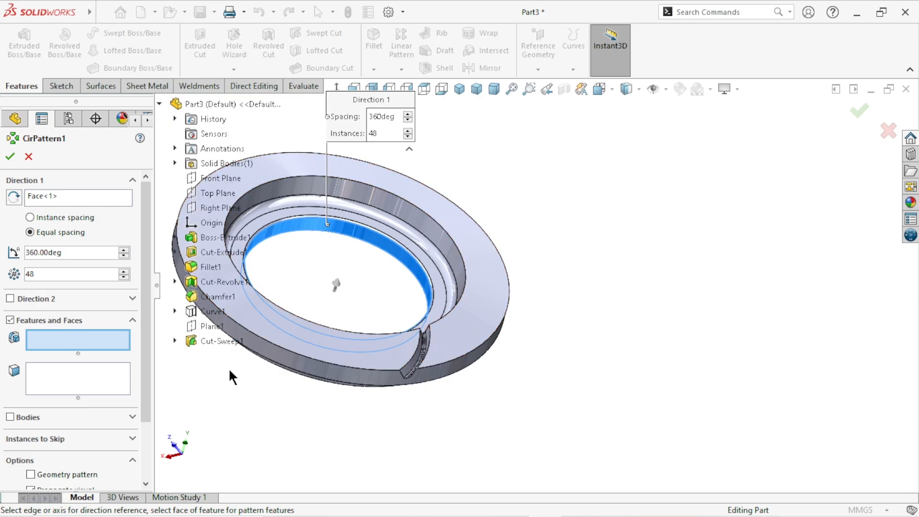
pyautogui.click(192, 342)
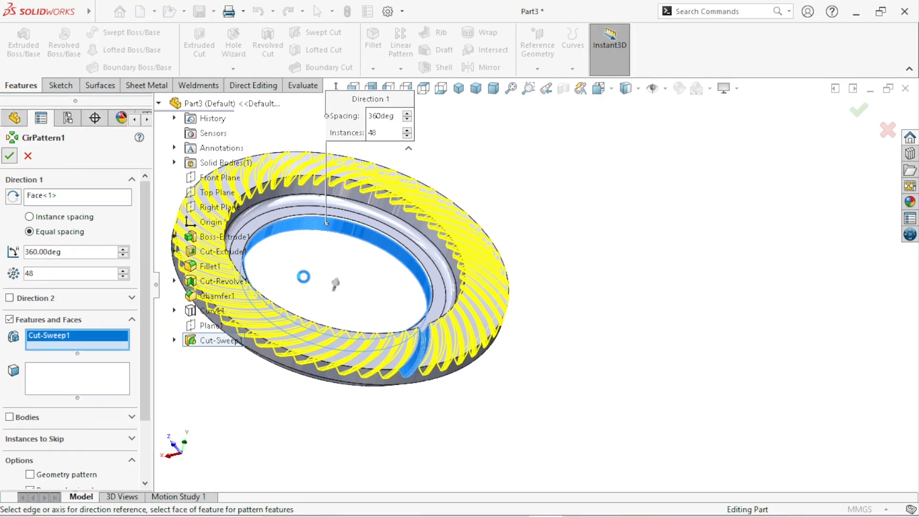
# Accept the circular pattern of the swept tooth cut and examine the finished ring of teeth from several angles
pyautogui.press('Return')
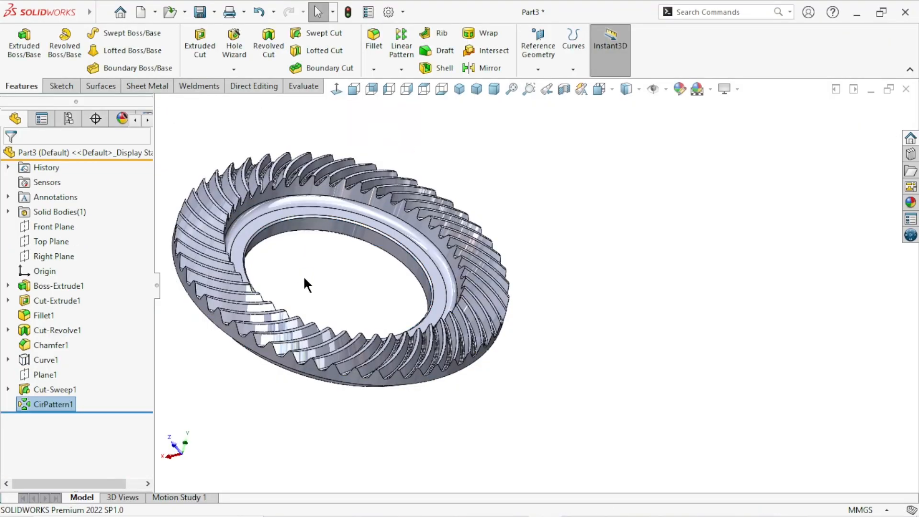
pyautogui.moveTo(334, 323); pyautogui.dragTo(412, 300, button='middle')
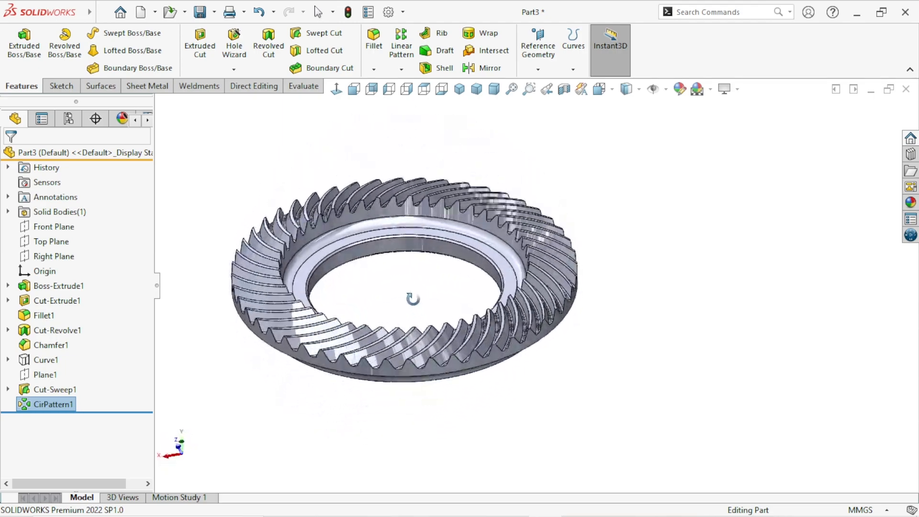
pyautogui.scroll(3, 450, 327)
pyautogui.scroll(-3, 510, 283)
pyautogui.moveTo(549, 309)
pyautogui.mouseDown(button='middle')
pyautogui.moveTo(562, 318)
pyautogui.moveTo(543, 415)
pyautogui.moveTo(564, 406)
pyautogui.moveTo(541, 310)
pyautogui.mouseUp(button='middle')
pyautogui.scroll(-5, 369, 386)
pyautogui.moveTo(405, 313); pyautogui.dragTo(433, 262, button='middle')
pyautogui.scroll(10, 365, 313)
pyautogui.scroll(-2, 640, 293)
pyautogui.scroll(1, 640, 303)
pyautogui.press('f')
pyautogui.click(532, 375)
pyautogui.scroll(5, 439, 367)
pyautogui.scroll(-3, 612, 273)
pyautogui.scroll(-3, 546, 276)
pyautogui.moveTo(520, 280); pyautogui.dragTo(489, 362, button='middle')
pyautogui.scroll(2, 489, 362)
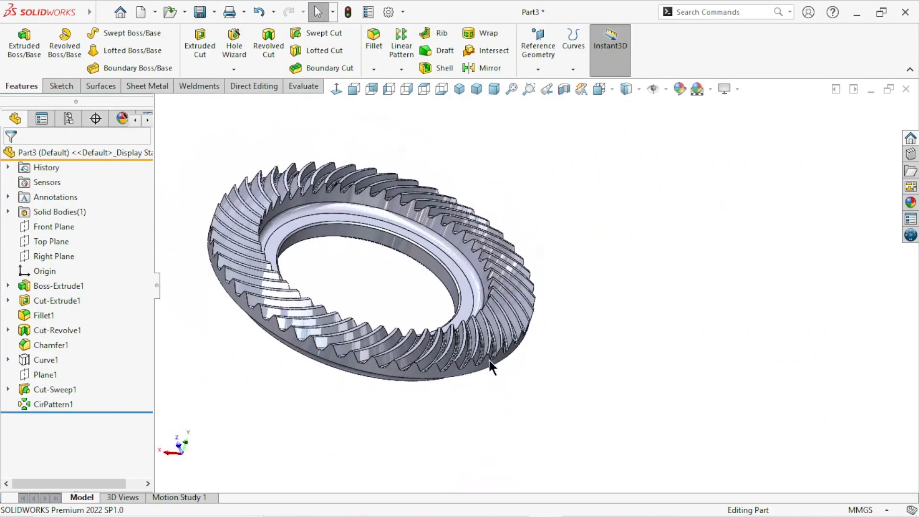
# Sketch a circle of about 114 mm radius, centred on the origin, on the ring's flat inner face
pyautogui.scroll(-2, 490, 288)
pyautogui.click(406, 229)
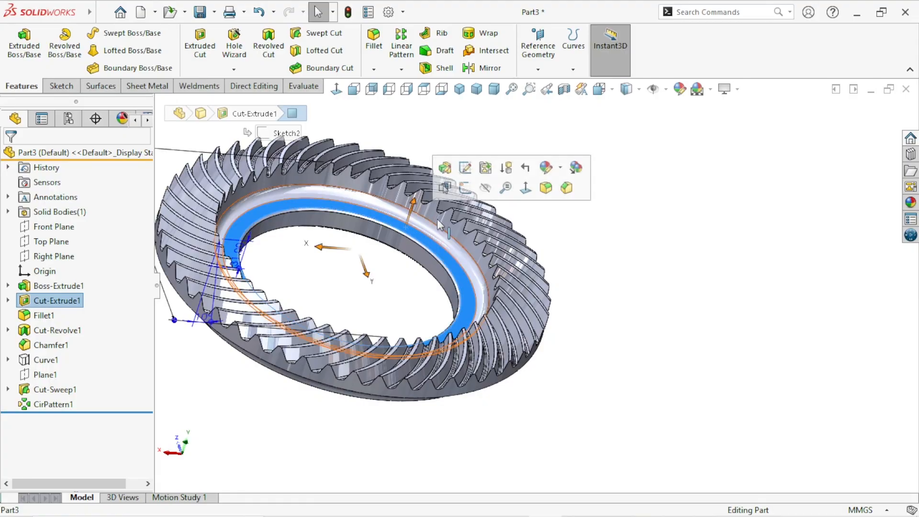
pyautogui.click(465, 188)
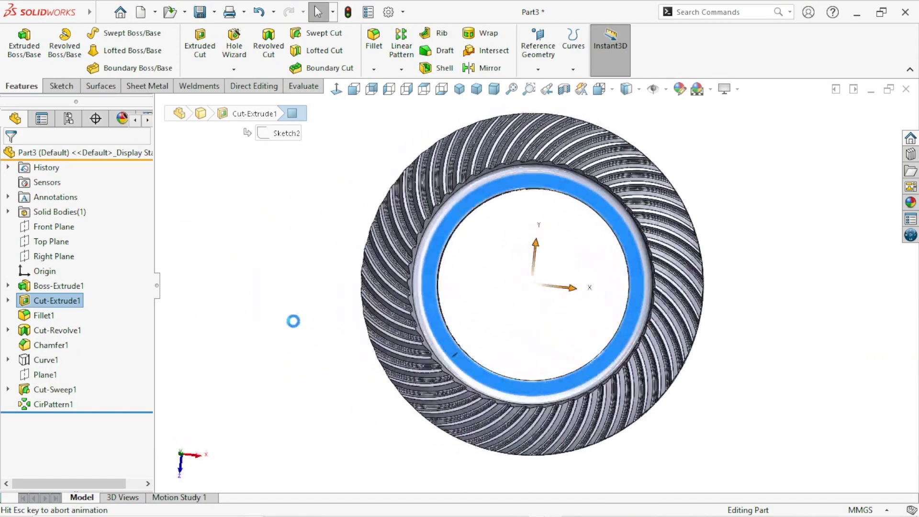
pyautogui.scroll(-3, 526, 316)
pyautogui.scroll(2, 472, 356)
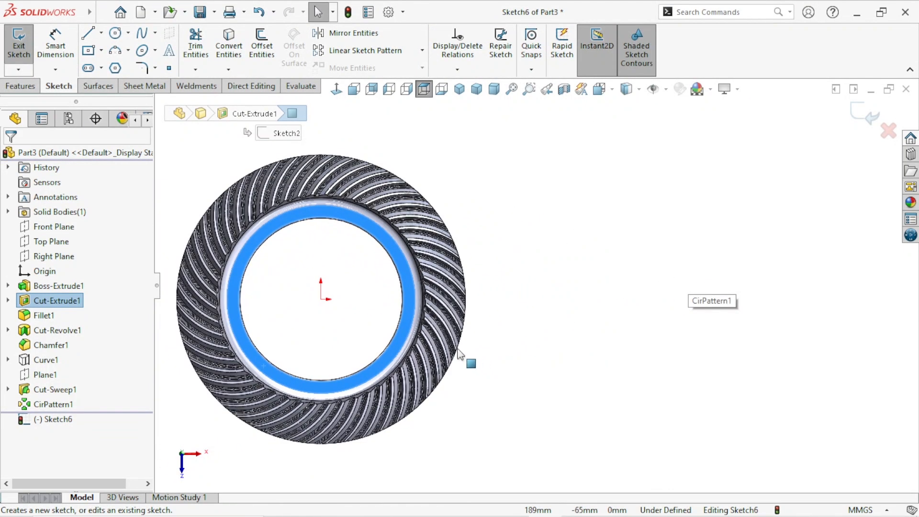
pyautogui.click(115, 33)
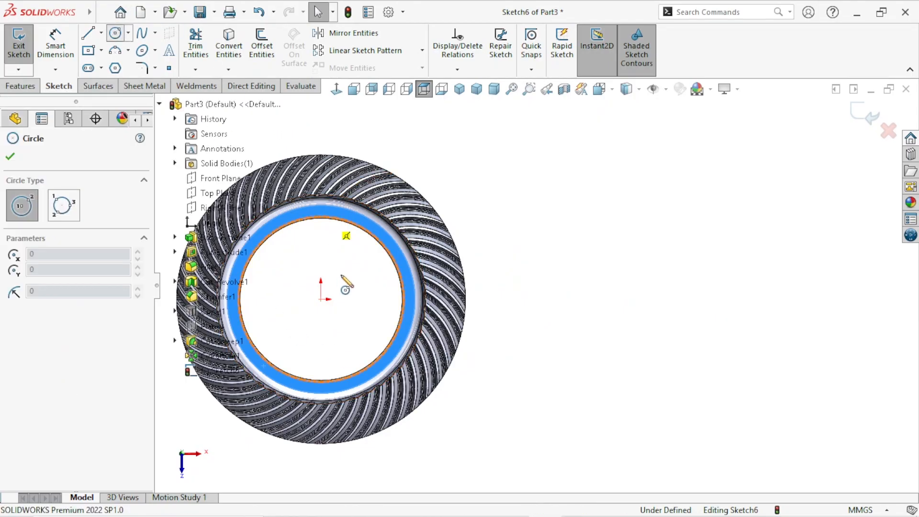
pyautogui.click(159, 104)
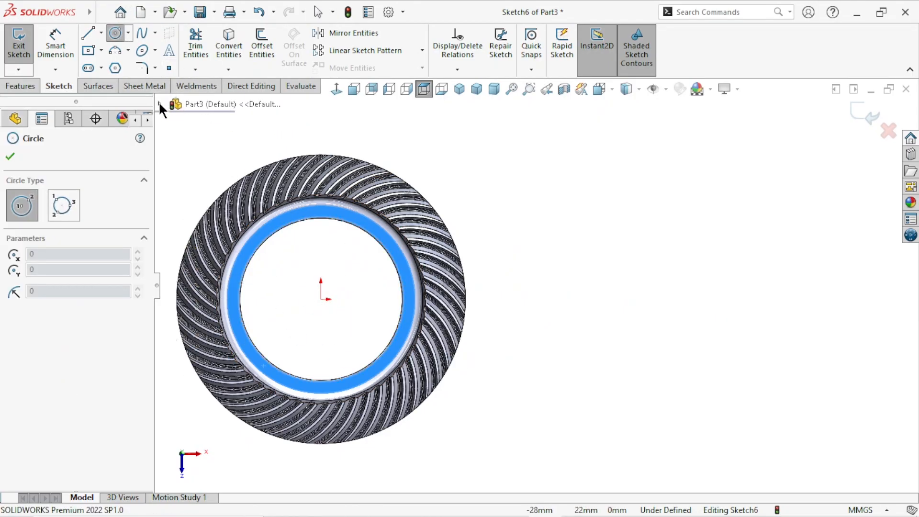
pyautogui.click(321, 299)
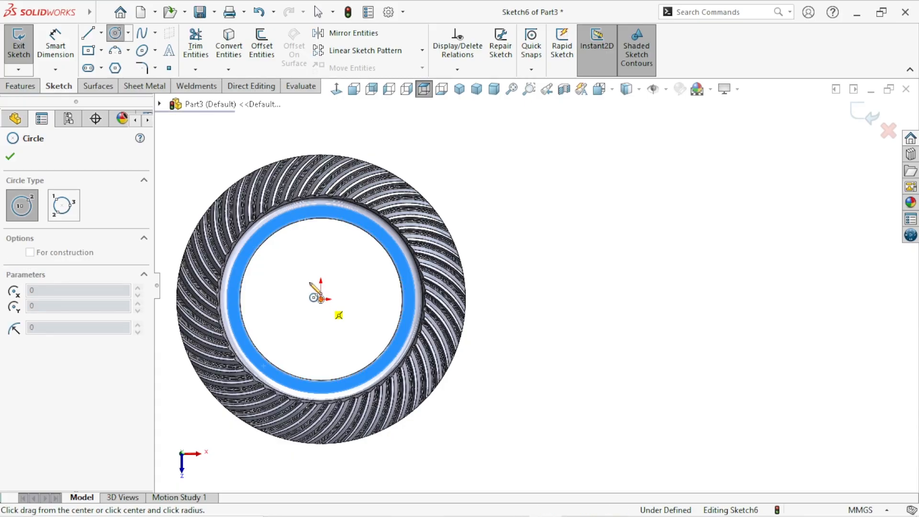
pyautogui.click(281, 230)
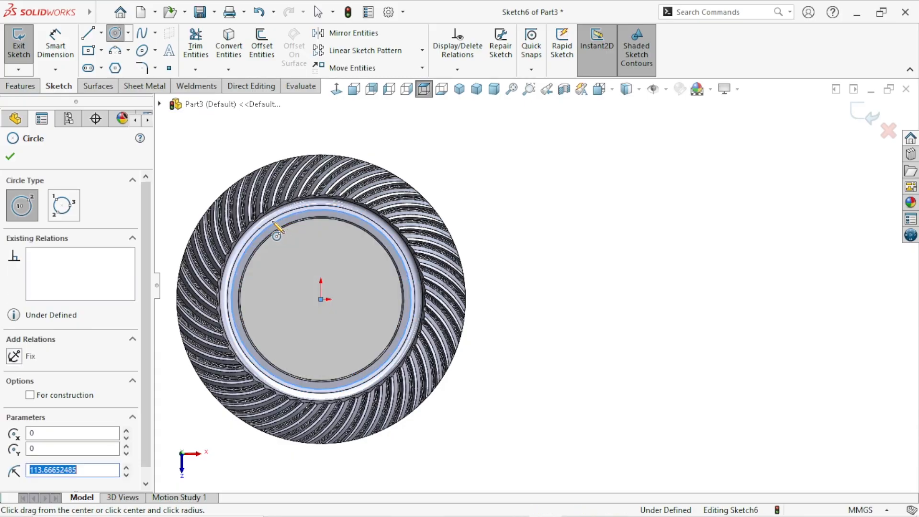
pyautogui.click(10, 156)
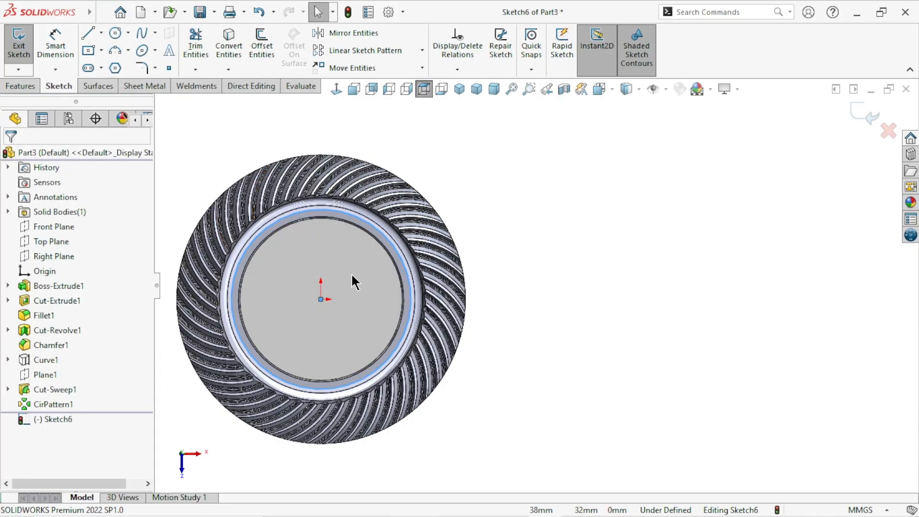
# Dimension the circle's diameter as 222 mm
pyautogui.scroll(-1, 352, 275)
pyautogui.scroll(1, 354, 276)
pyautogui.click(47, 44)
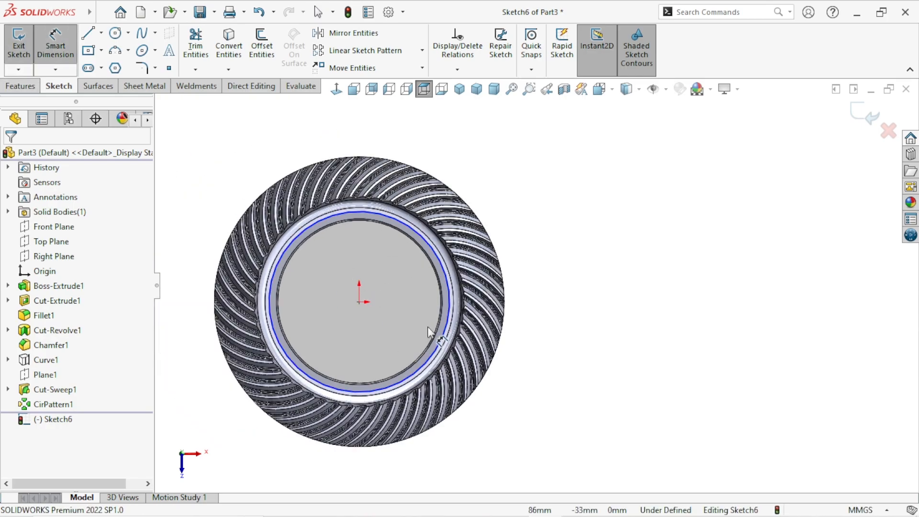
pyautogui.click(451, 307)
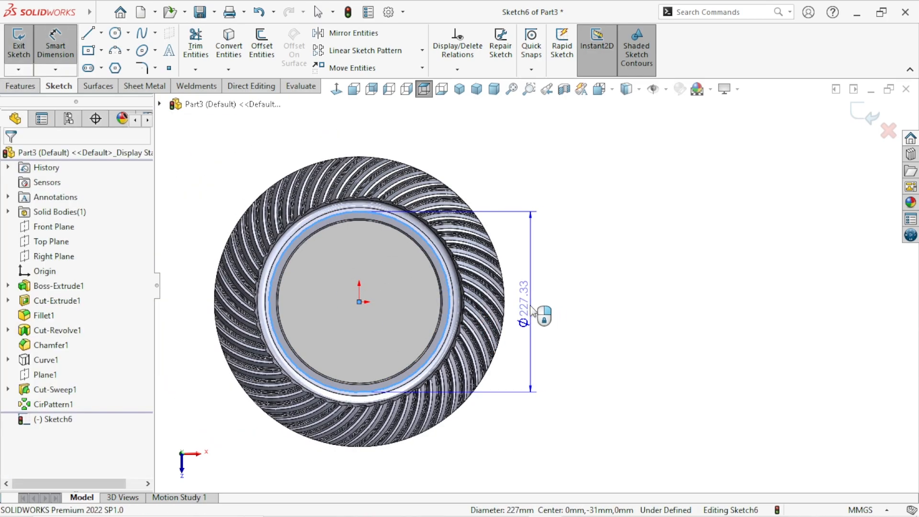
pyautogui.click(530, 309)
pyautogui.write('222')
pyautogui.press('Return')
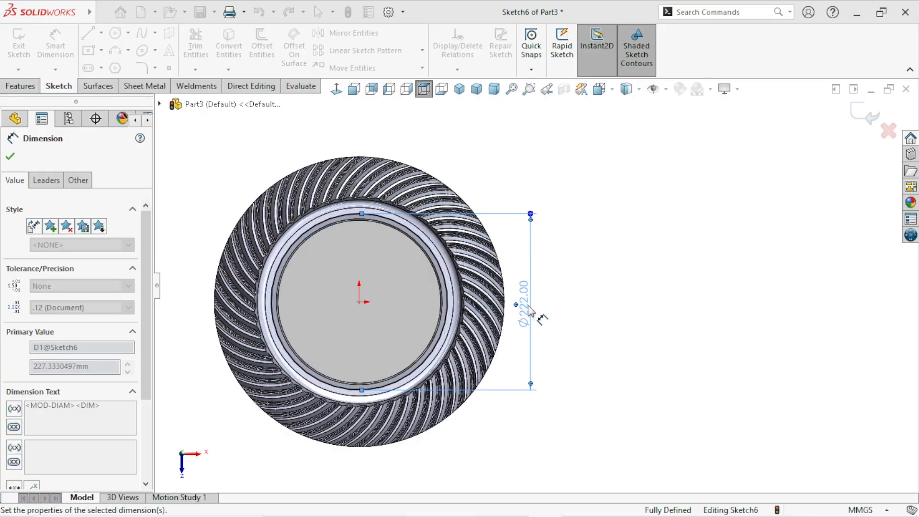
pyautogui.click(584, 308)
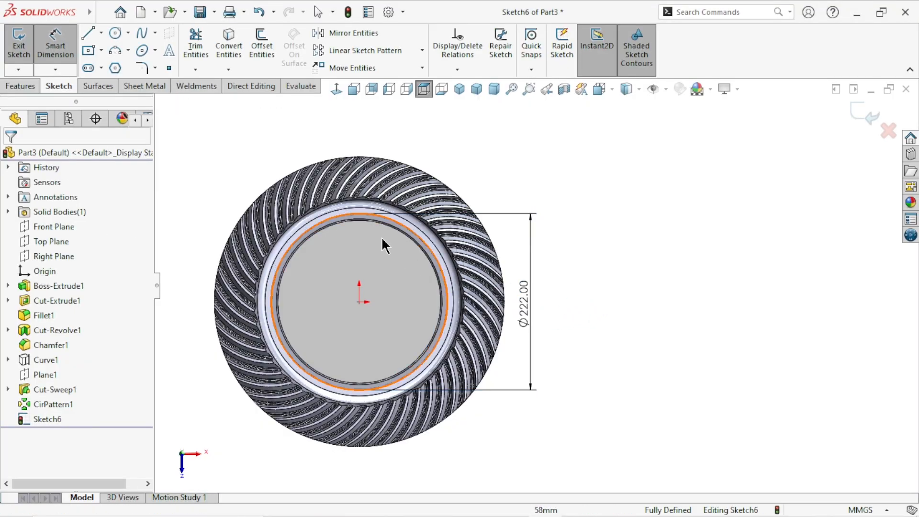
pyautogui.press('Escape')
# Convert the 222 mm circle to construction geometry and exit the sketch
pyautogui.click(315, 225)
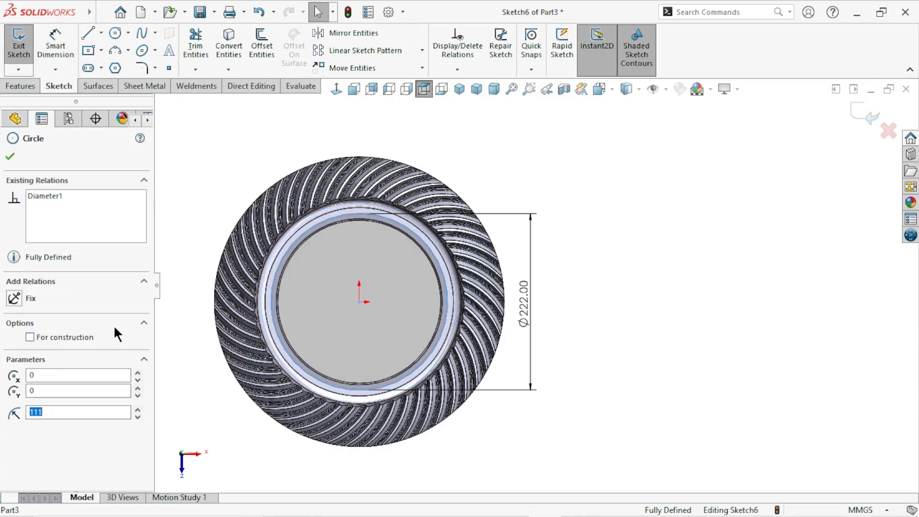
pyautogui.click(30, 338)
pyautogui.click(12, 158)
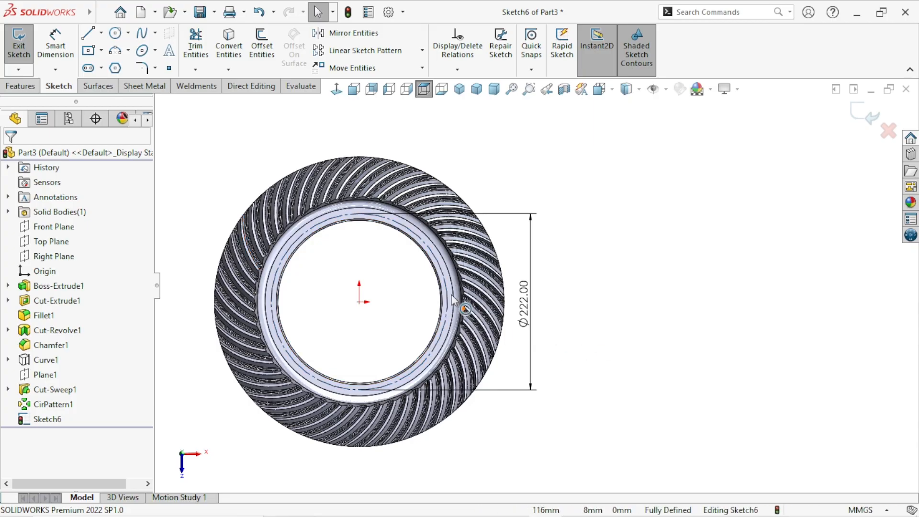
pyautogui.scroll(-2, 462, 305)
pyautogui.scroll(2, 532, 287)
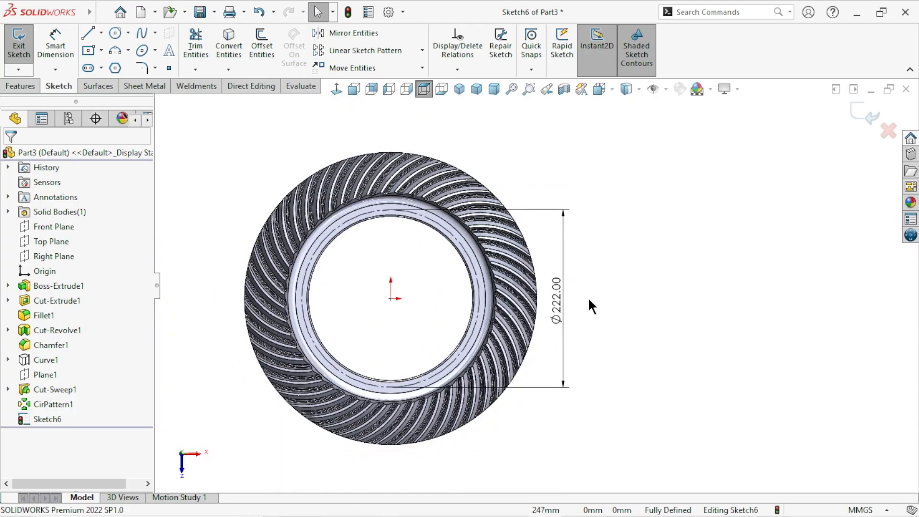
pyautogui.click(857, 118)
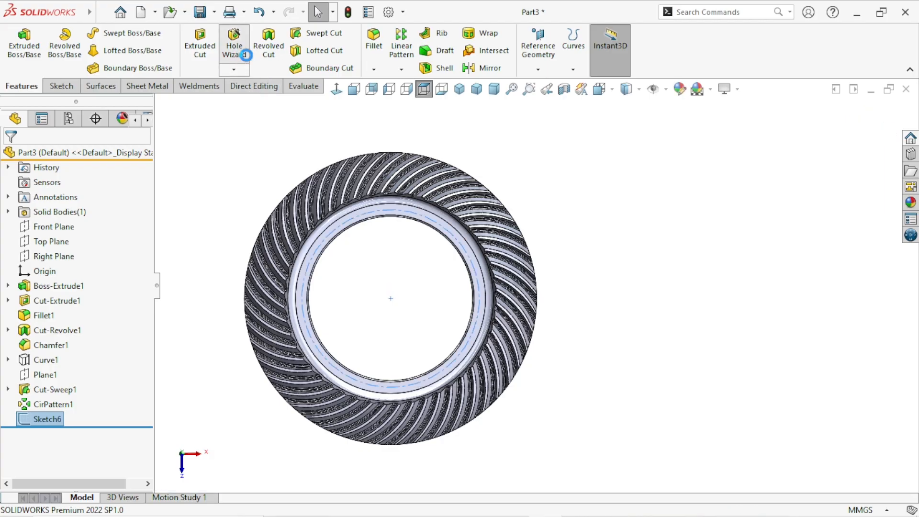
# Set up a Hole Wizard hole of type Tap Drills with size M12x1.25
pyautogui.click(245, 55)
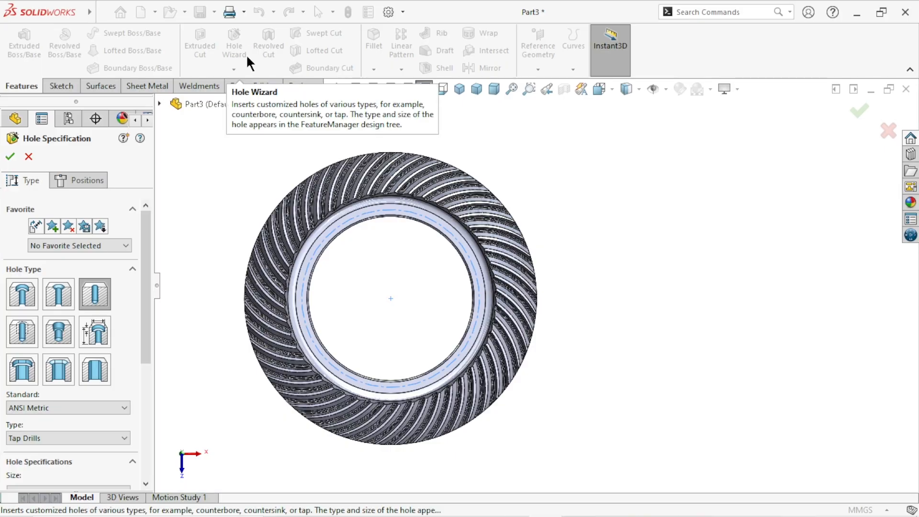
pyautogui.moveTo(147, 256); pyautogui.dragTo(145, 338)
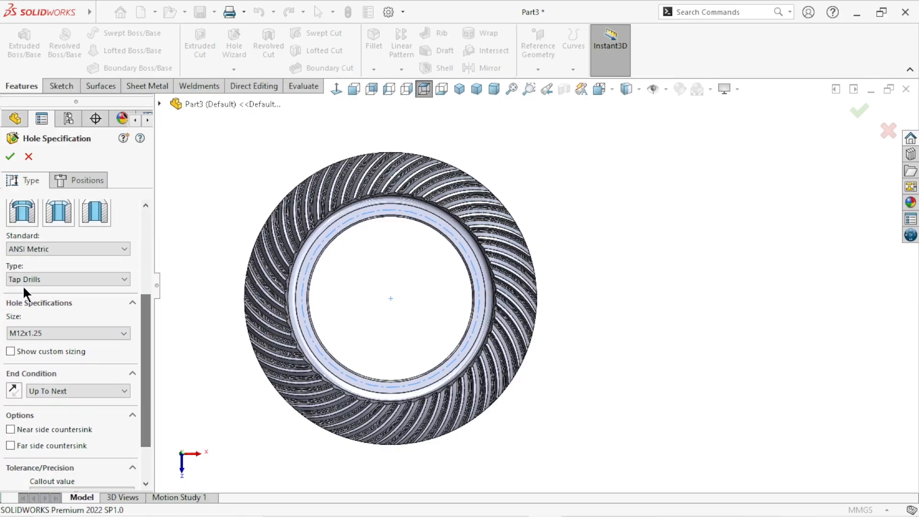
pyautogui.click(64, 277)
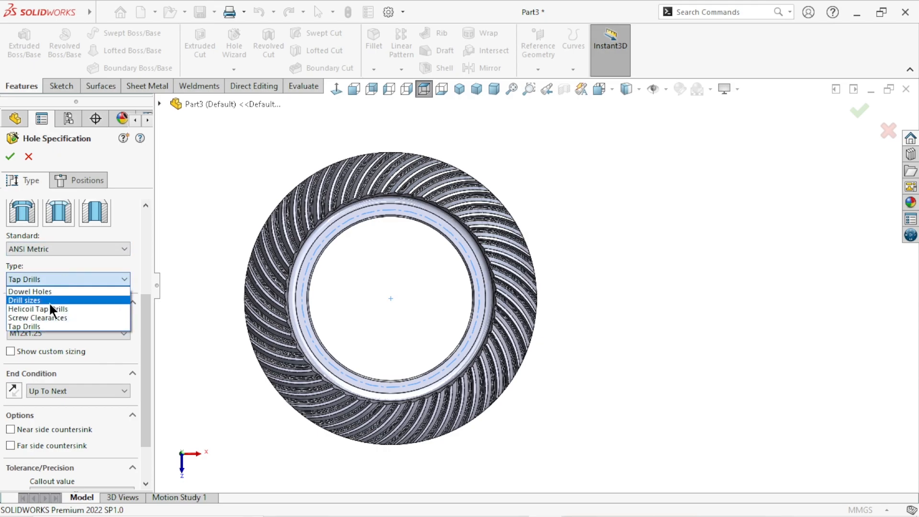
pyautogui.click(37, 326)
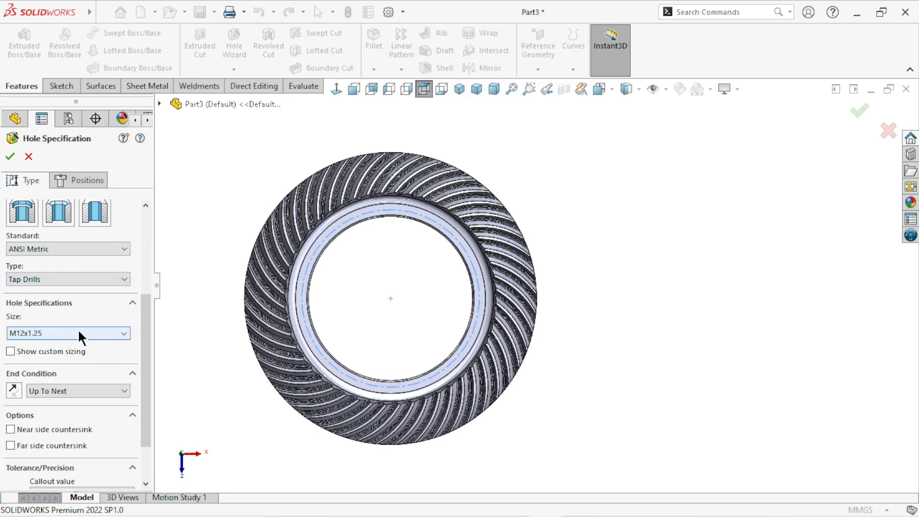
pyautogui.click(41, 335)
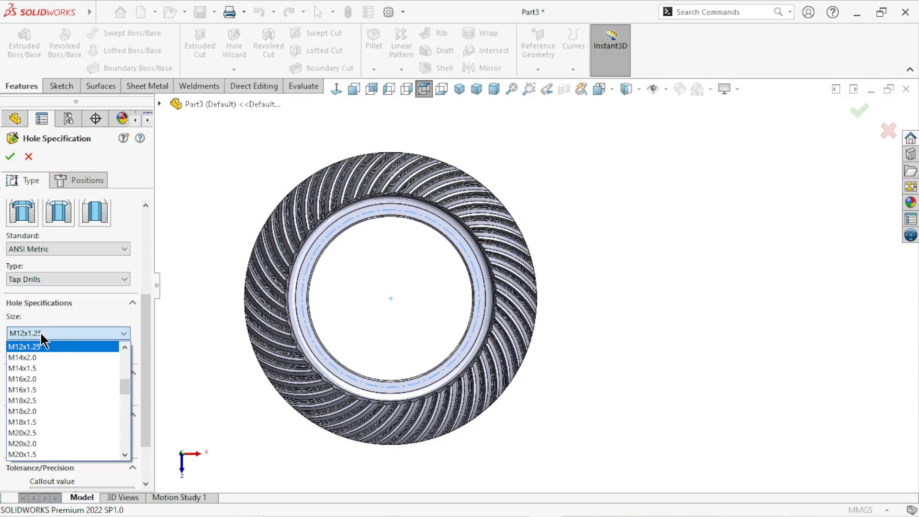
pyautogui.click(43, 346)
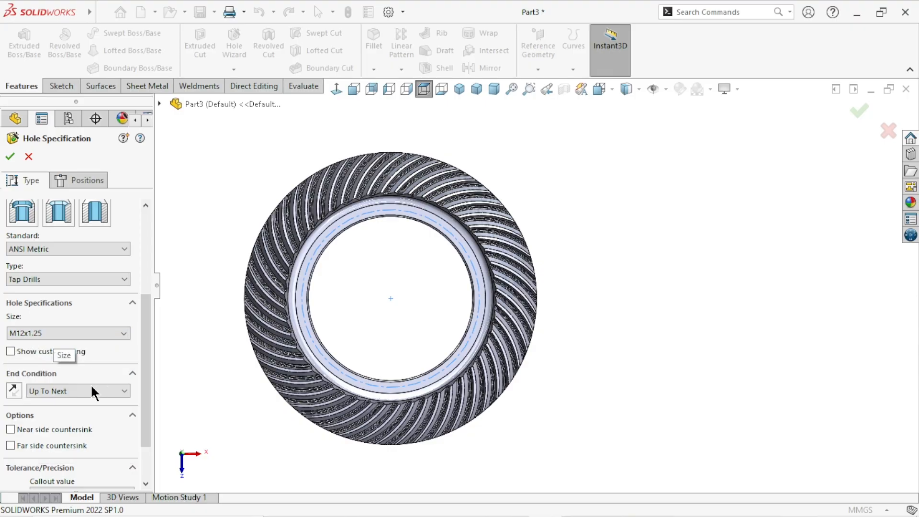
# Place the hole on the flat inner face at the construction circle's upper quadrant point and create it
pyautogui.click(79, 185)
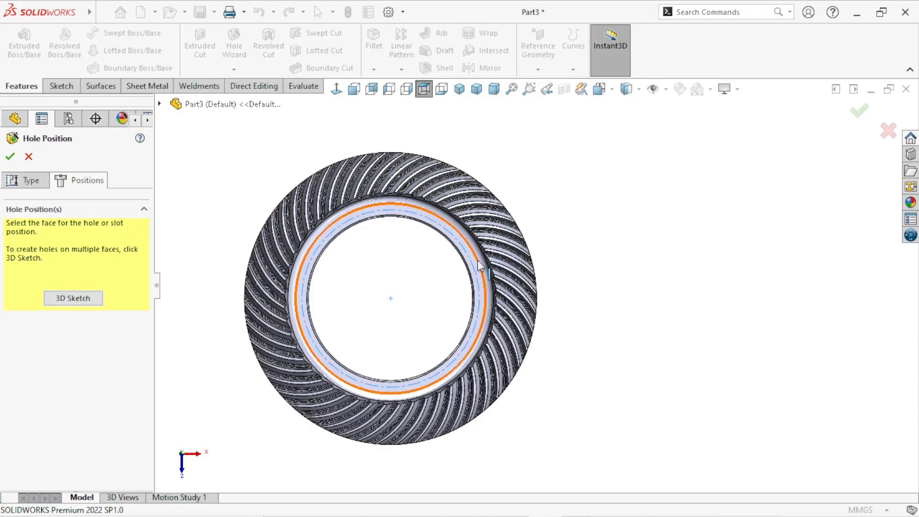
pyautogui.scroll(-5, 410, 261)
pyautogui.click(349, 168)
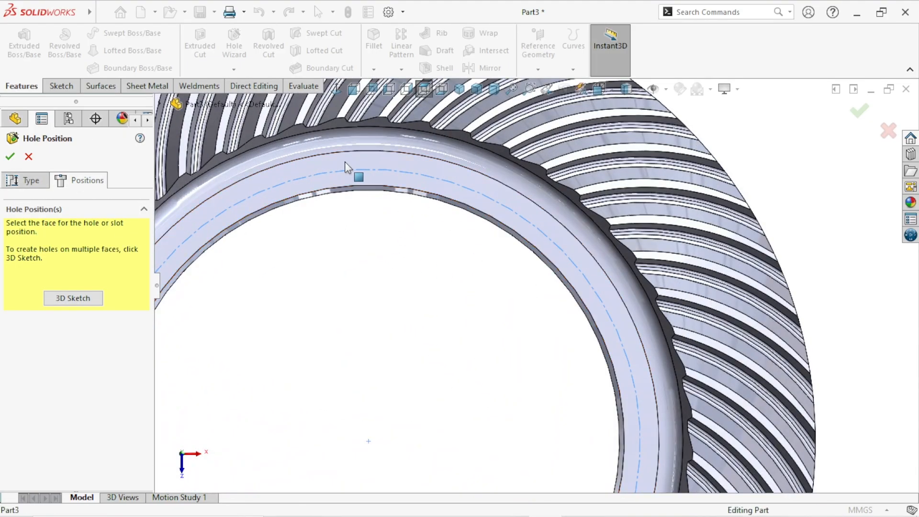
pyautogui.scroll(-5, 623, 268)
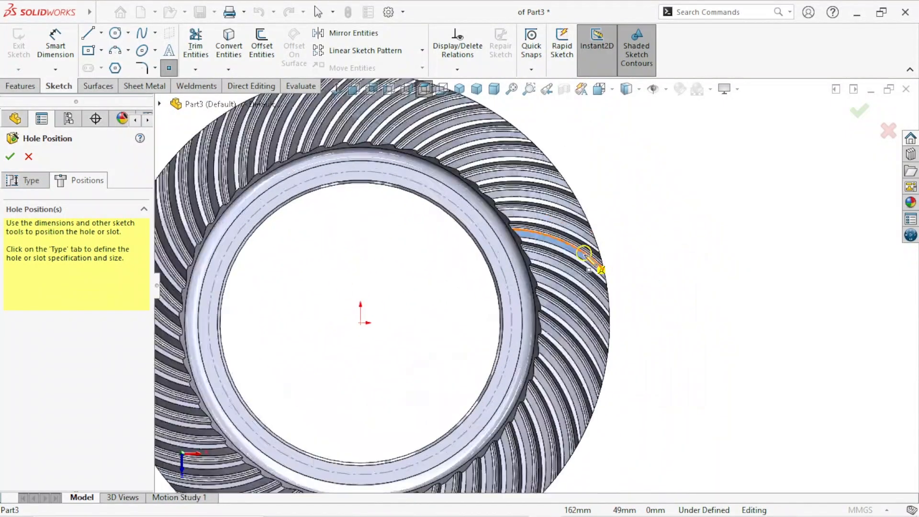
pyautogui.click(349, 178)
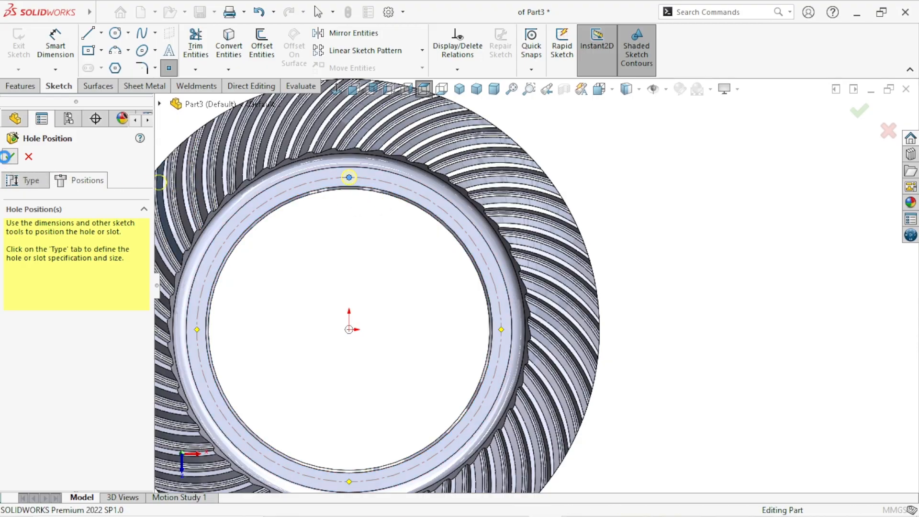
pyautogui.click(10, 157)
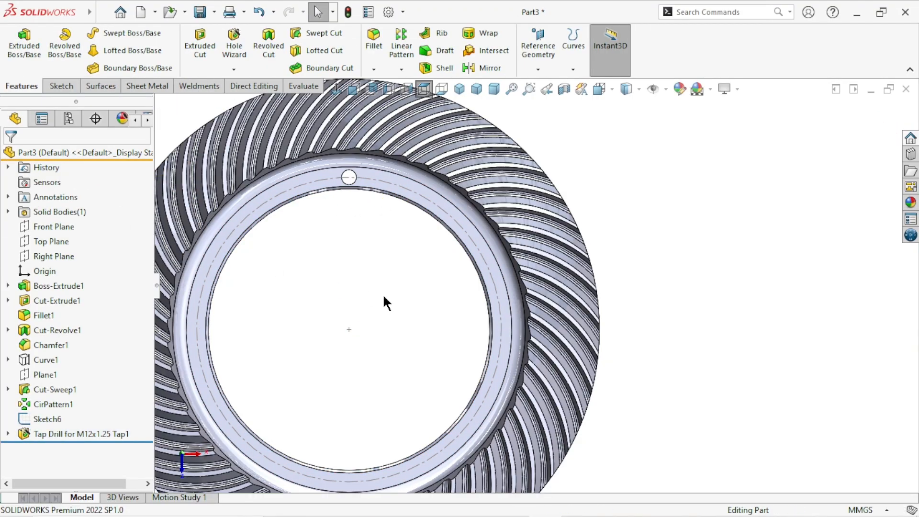
# Hide the construction circle sketch on the ring's inner face
pyautogui.scroll(5, 421, 297)
pyautogui.scroll(-6, 461, 268)
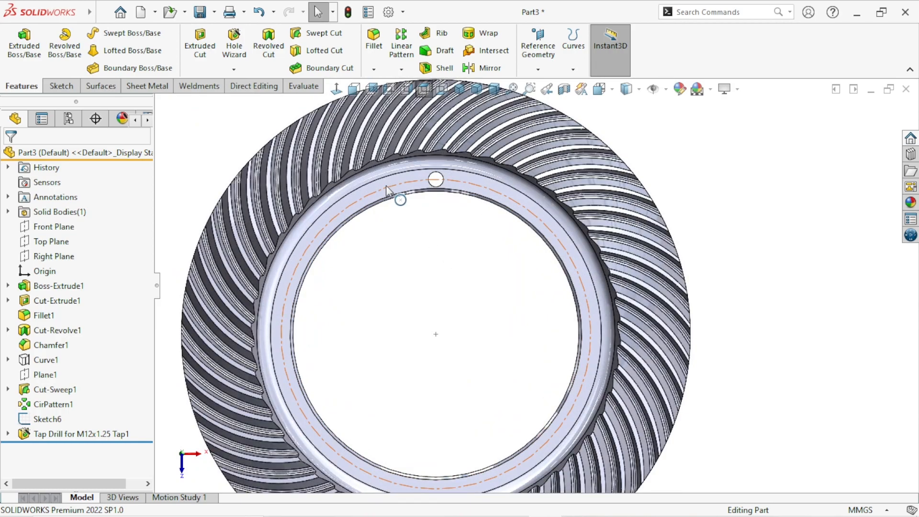
pyautogui.click(387, 188)
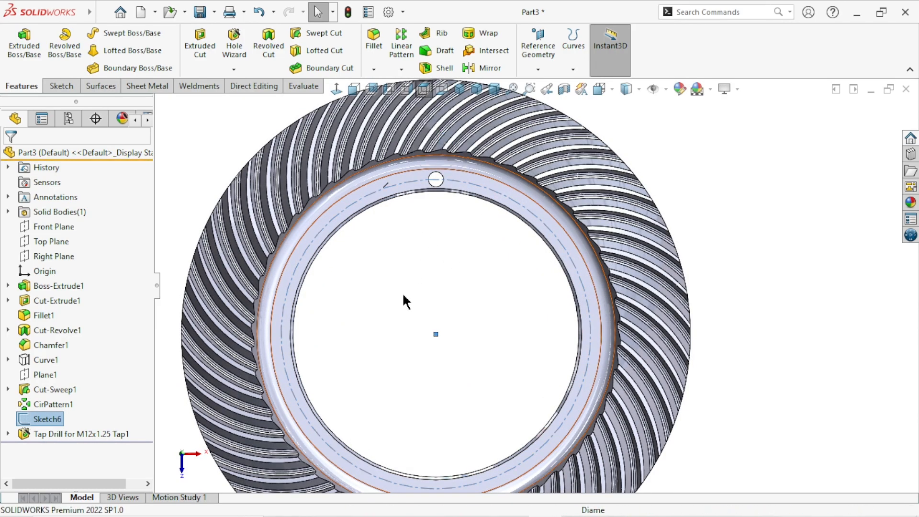
pyautogui.click(326, 357)
# Set up a Metric Tap M12x1.25 cut thread on the drilled hole's upper edge with a 30 mm blind depth
pyautogui.scroll(4, 306, 370)
pyautogui.scroll(-1, 674, 331)
pyautogui.moveTo(547, 389)
pyautogui.mouseDown(button='middle')
pyautogui.moveTo(585, 356)
pyautogui.moveTo(502, 256)
pyautogui.moveTo(505, 318)
pyautogui.mouseUp(button='middle')
pyautogui.scroll(2, 531, 307)
pyautogui.scroll(-4, 567, 301)
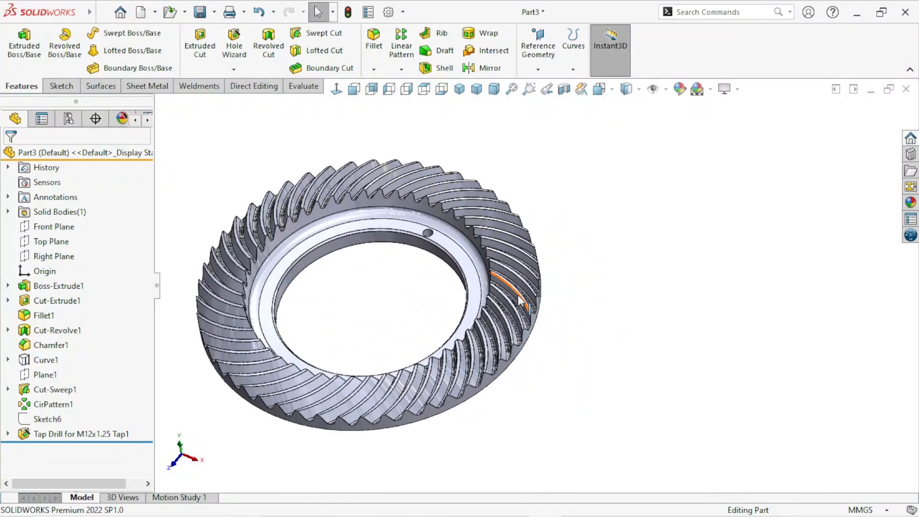
pyautogui.scroll(-2, 553, 283)
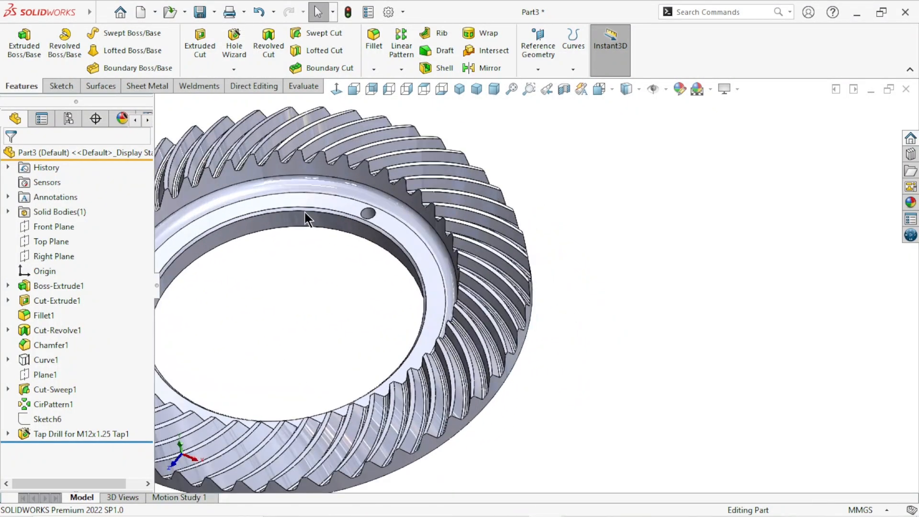
pyautogui.click(233, 70)
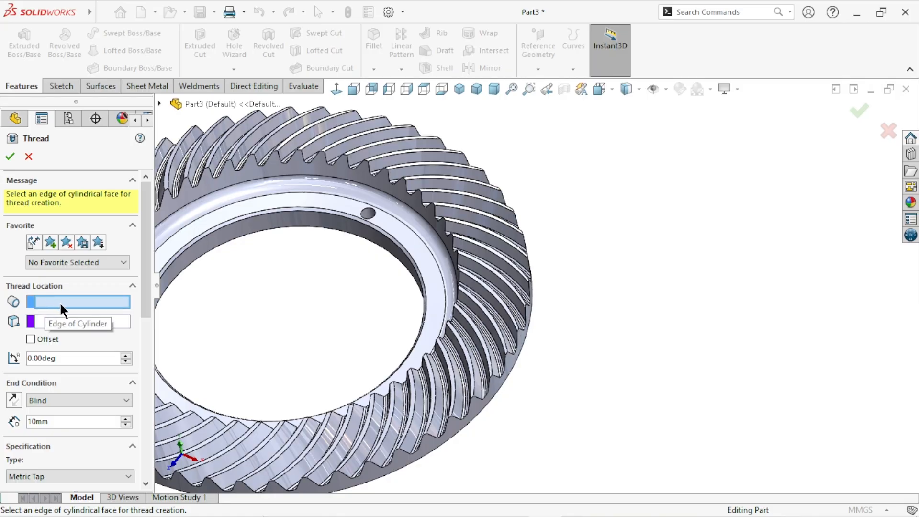
pyautogui.scroll(-3, 359, 232)
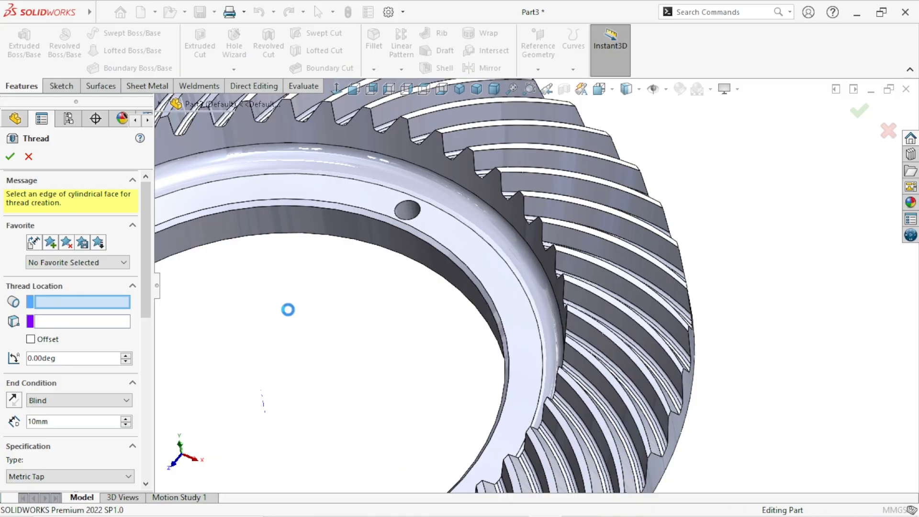
pyautogui.moveTo(146, 282); pyautogui.dragTo(145, 332)
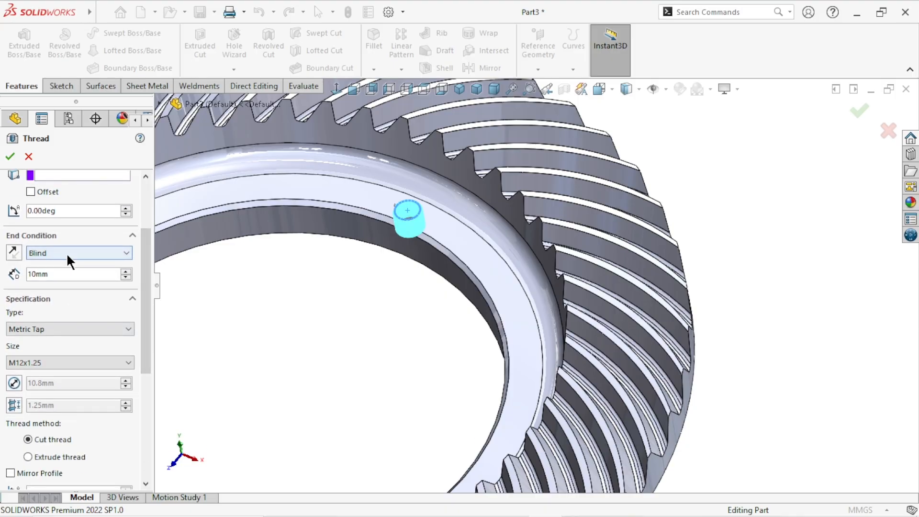
pyautogui.moveTo(322, 319); pyautogui.dragTo(274, 268, button='middle')
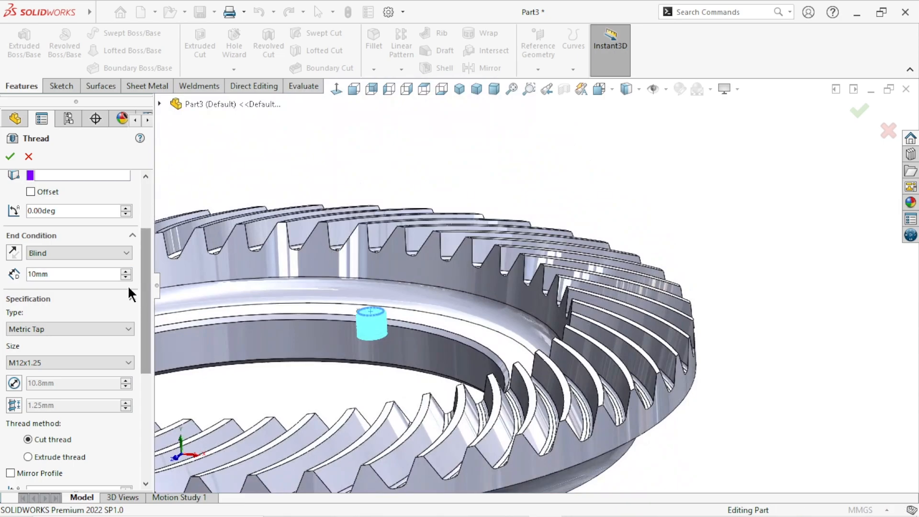
pyautogui.click(127, 271)
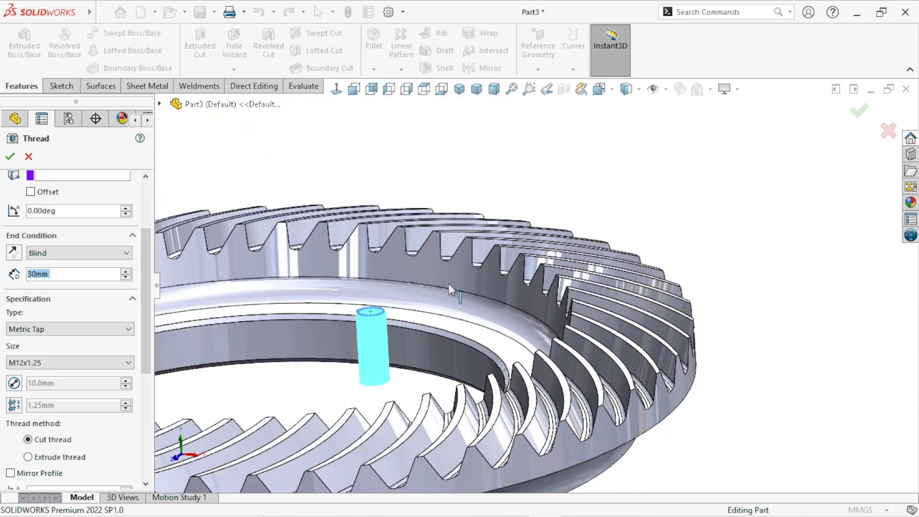
pyautogui.moveTo(424, 339); pyautogui.dragTo(247, 386, button='middle')
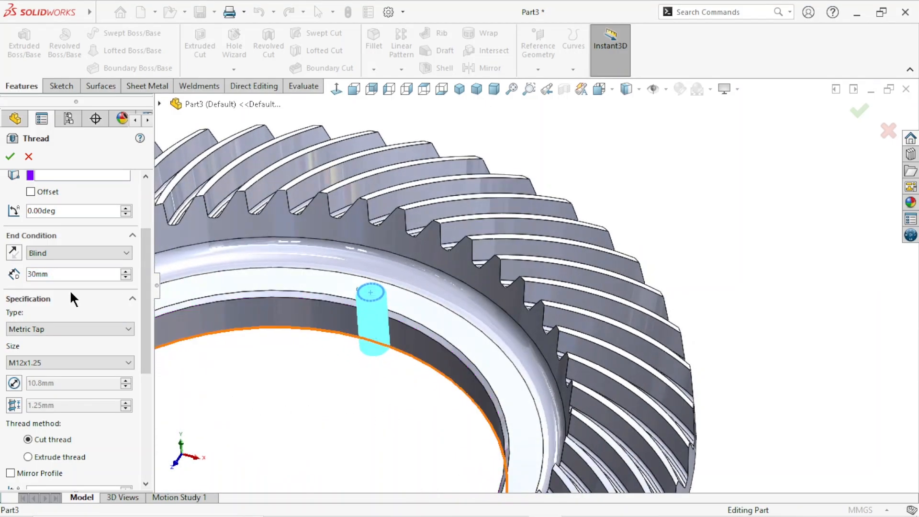
# Offset the thread start by 3 mm in the reversed direction, maintain the thread length, and create the thread
pyautogui.moveTo(147, 304); pyautogui.dragTo(150, 338)
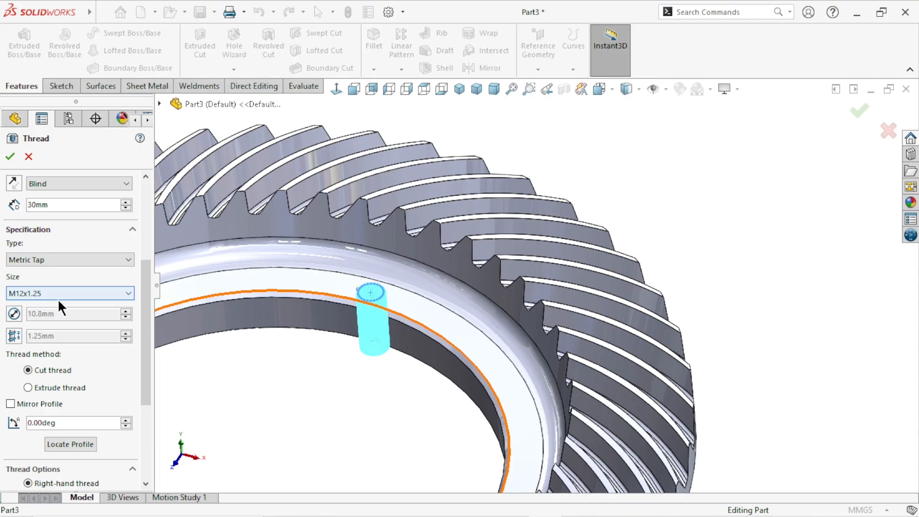
pyautogui.moveTo(145, 306); pyautogui.dragTo(145, 224)
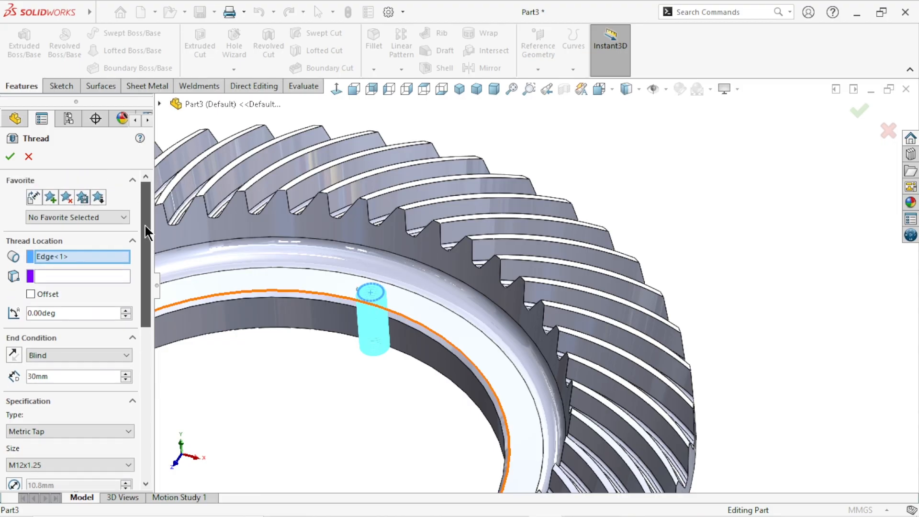
pyautogui.click(31, 294)
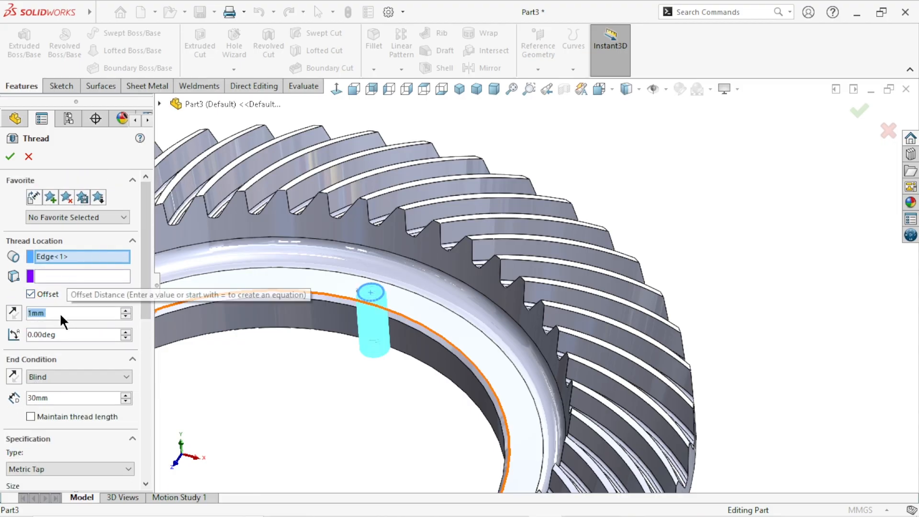
pyautogui.write('3')
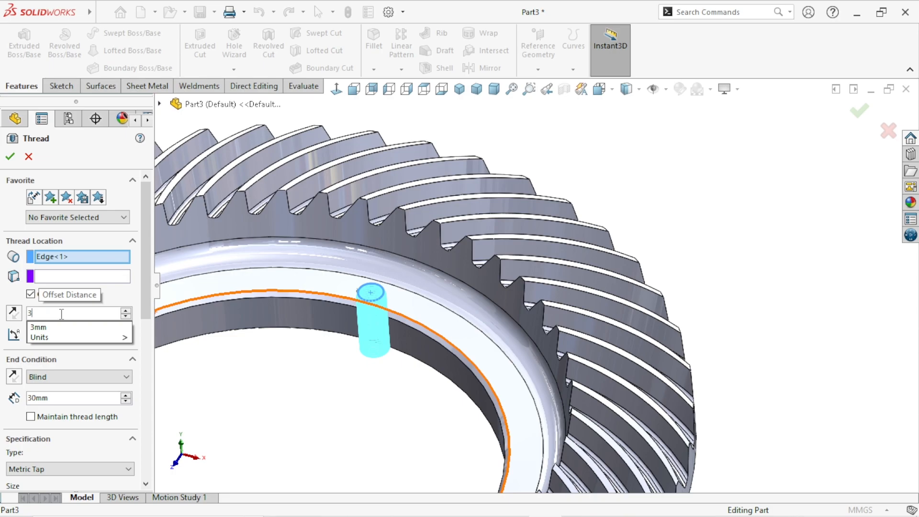
pyautogui.press('Return')
pyautogui.click(18, 316)
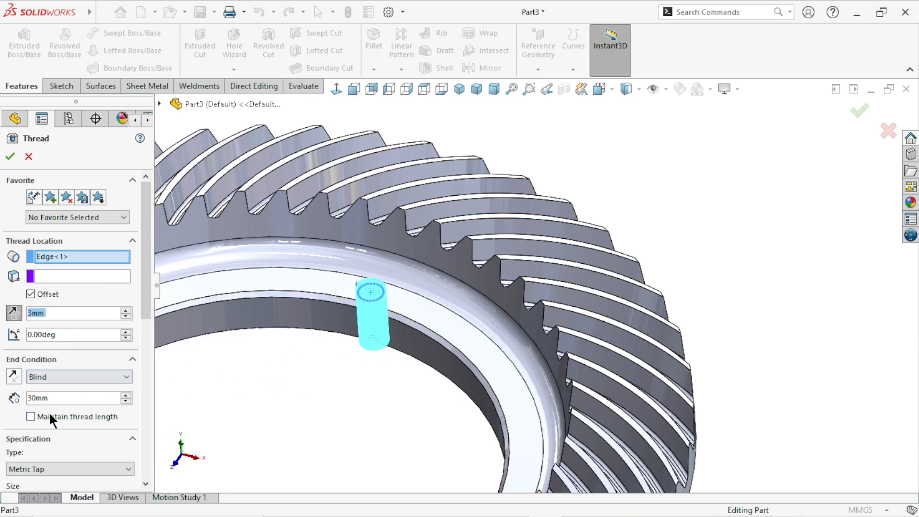
pyautogui.click(31, 416)
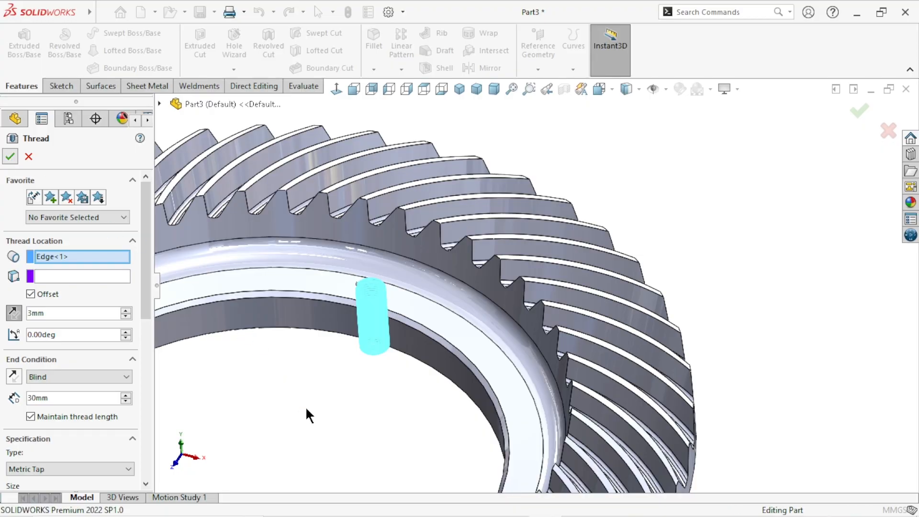
# Set up a circular pattern about the ring's inner cylindrical face with 16 equally spaced instances over 360 degrees
pyautogui.scroll(6, 312, 411)
pyautogui.scroll(-10, 446, 296)
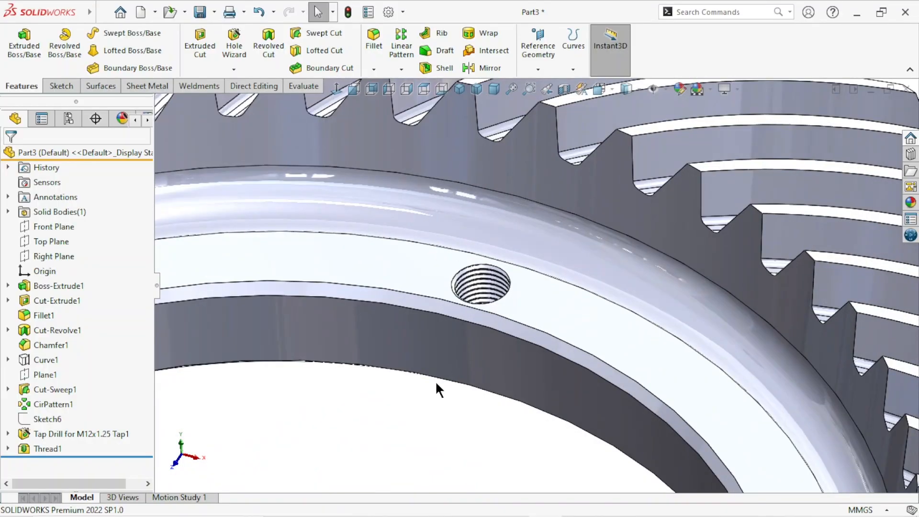
pyautogui.moveTo(436, 383); pyautogui.dragTo(419, 343, button='middle')
pyautogui.scroll(8, 419, 342)
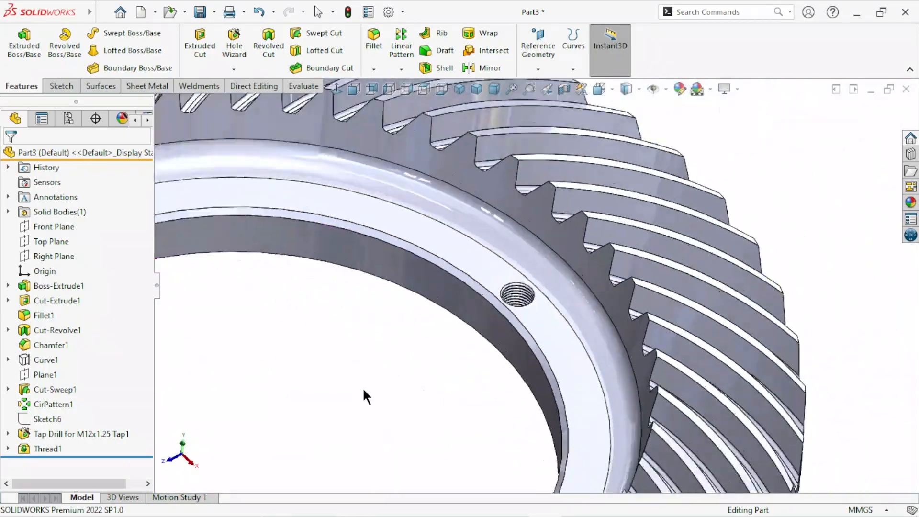
pyautogui.scroll(3, 440, 258)
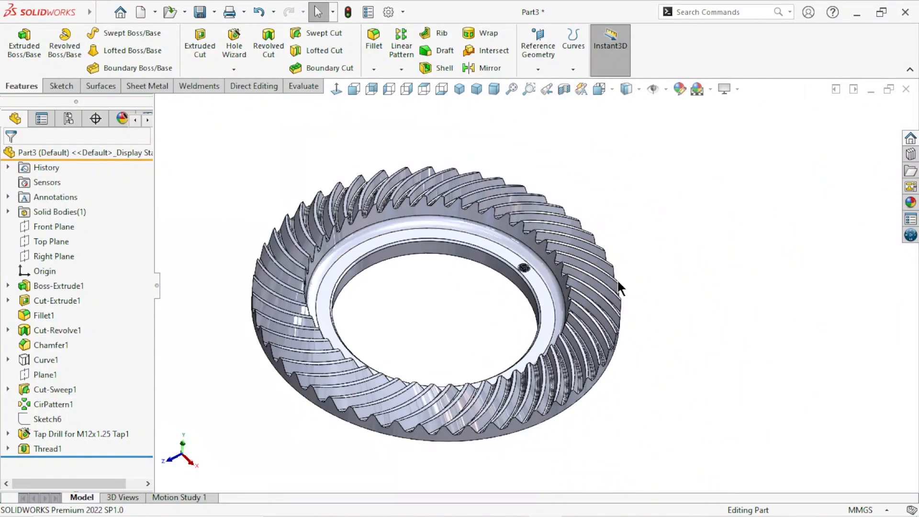
pyautogui.click(402, 70)
pyautogui.click(408, 98)
pyautogui.moveTo(438, 154); pyautogui.dragTo(548, 307, button='middle')
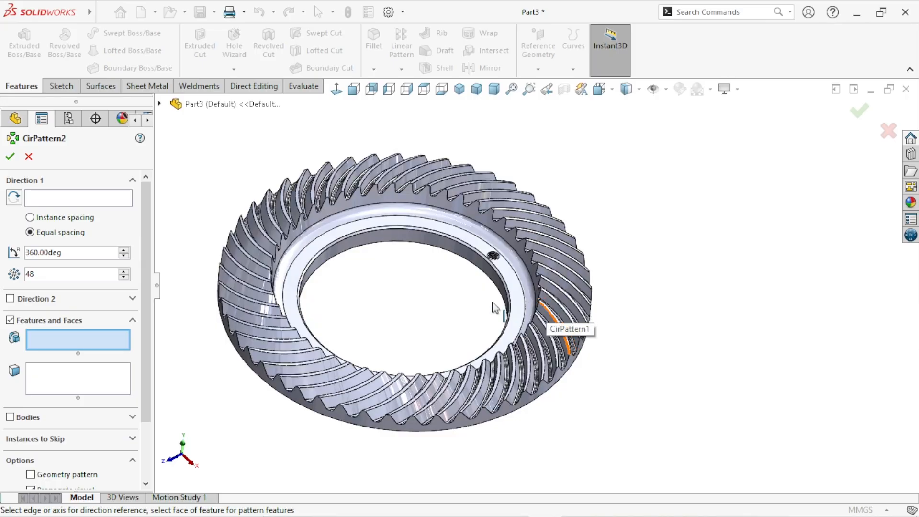
pyautogui.click(50, 201)
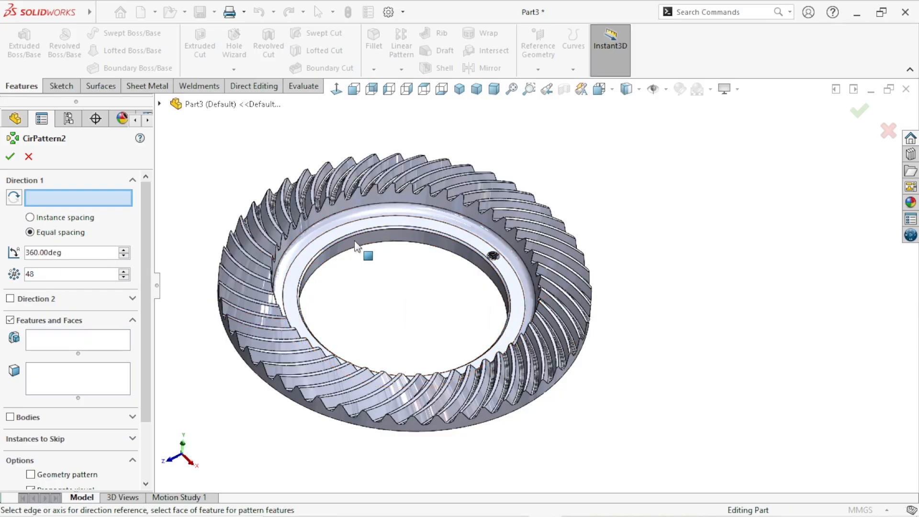
pyautogui.click(363, 252)
pyautogui.moveTo(46, 279); pyautogui.dragTo(3, 278)
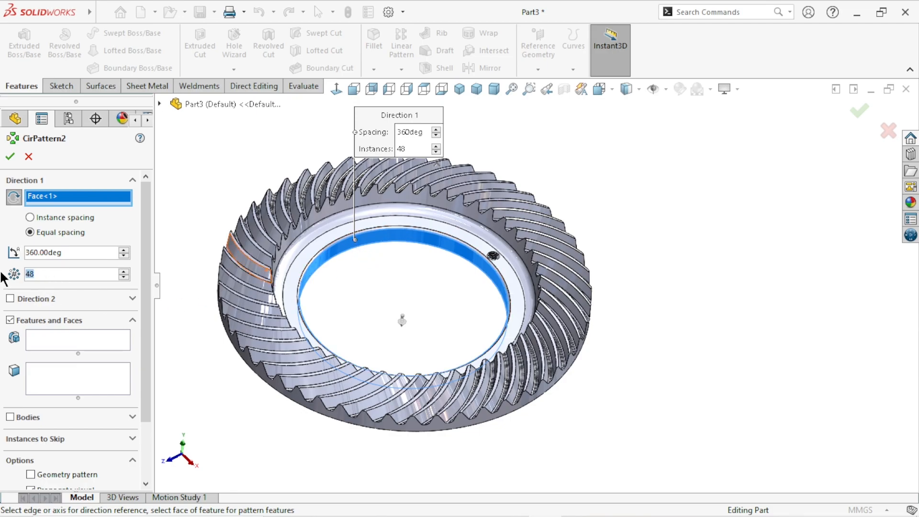
pyautogui.write('16')
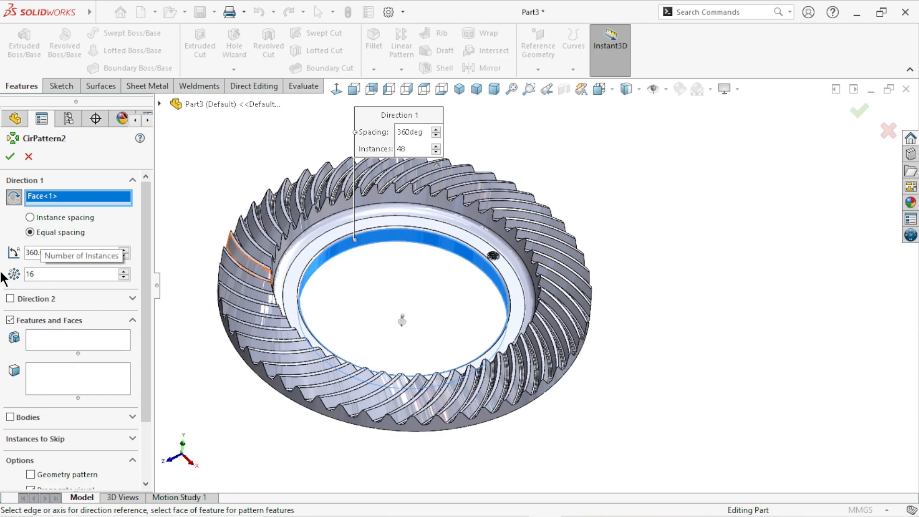
# Choose the M12x1.25 tap drill hole and its thread as the features to pattern and create the circular pattern
pyautogui.click(39, 340)
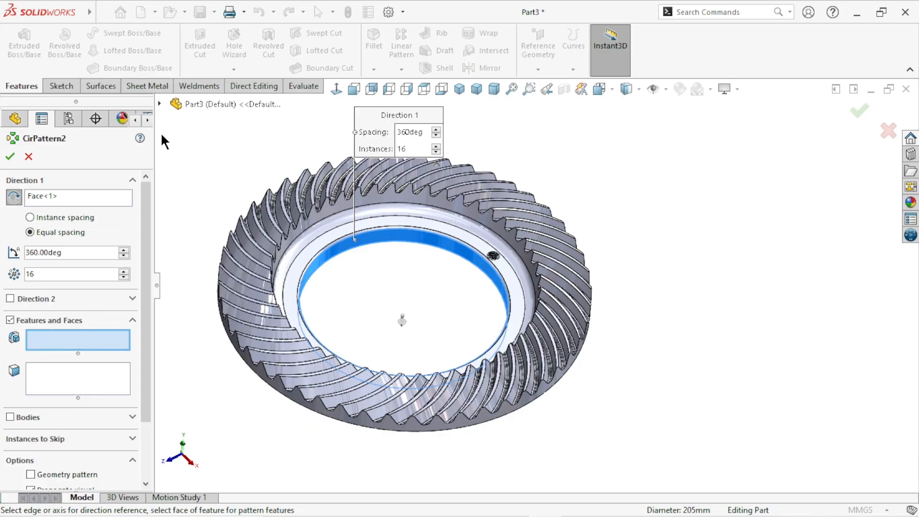
pyautogui.click(159, 104)
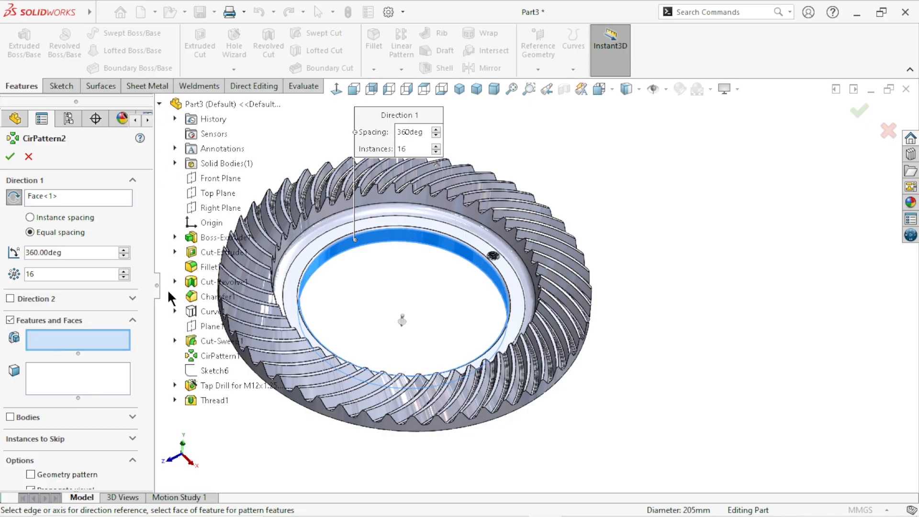
pyautogui.click(199, 386)
pyautogui.click(201, 401)
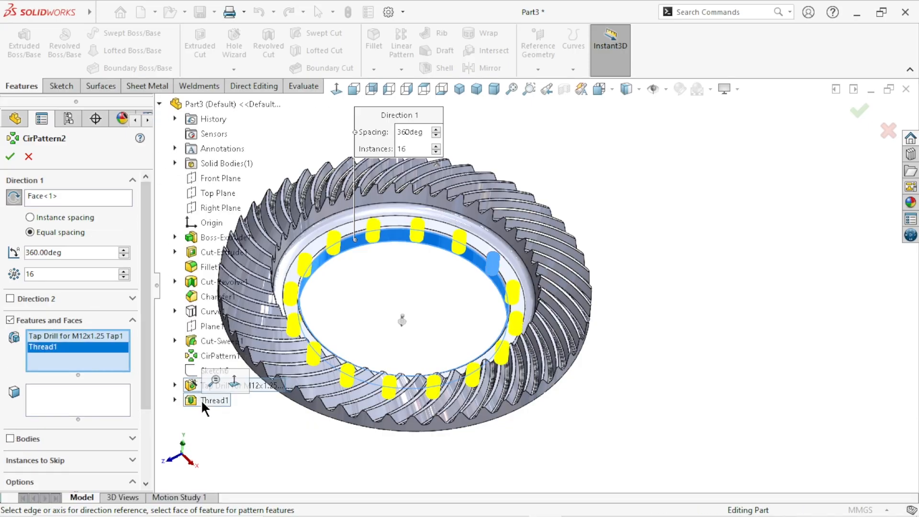
pyautogui.click(10, 157)
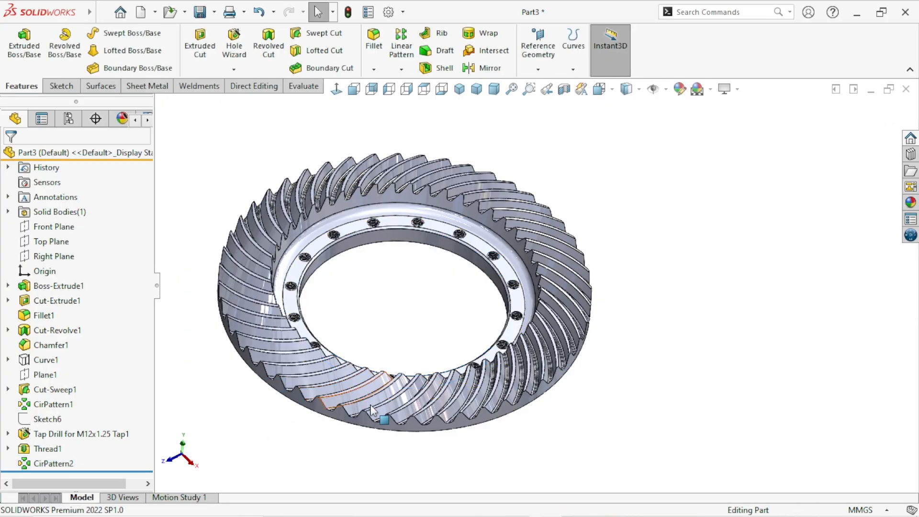
# Examine the patterned threaded holes and the gear teeth from several angles
pyautogui.scroll(3, 575, 264)
pyautogui.scroll(-3, 577, 275)
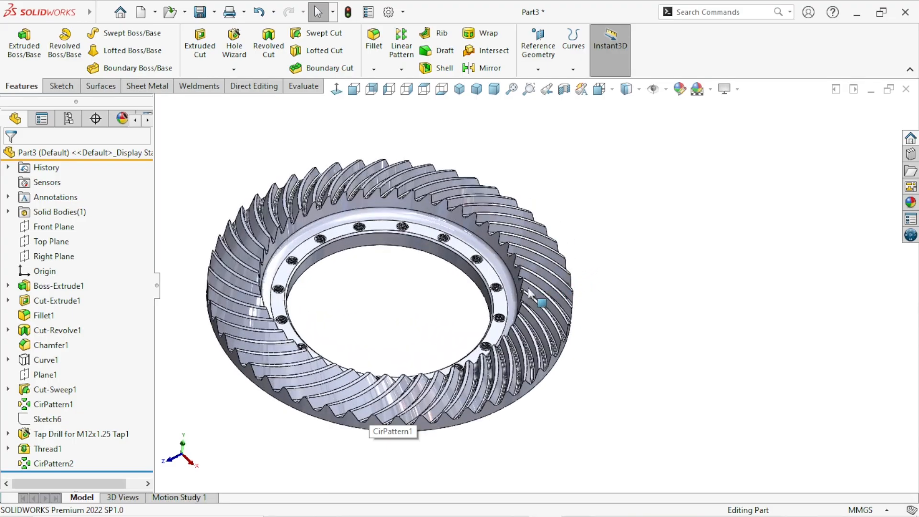
pyautogui.moveTo(433, 297); pyautogui.dragTo(415, 304, button='middle')
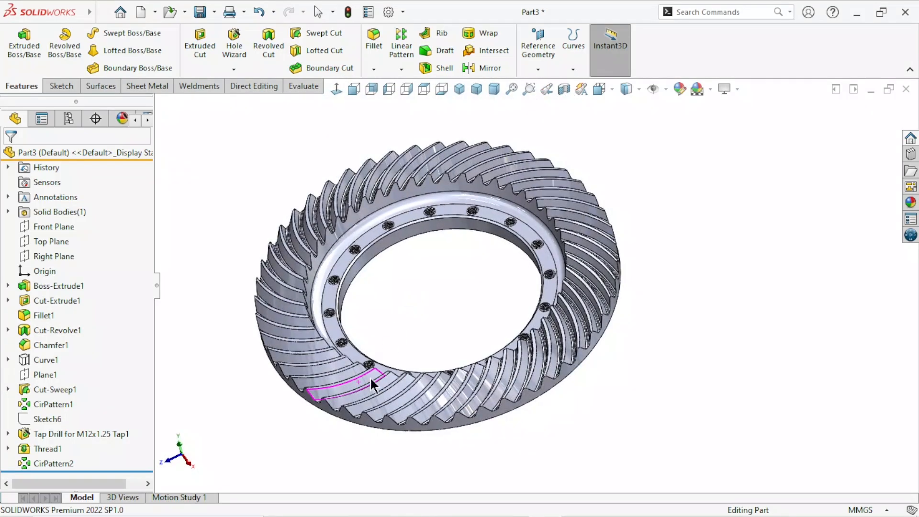
pyautogui.scroll(2, 536, 273)
pyautogui.click(608, 281)
pyautogui.scroll(-1, 610, 283)
pyautogui.moveTo(596, 338)
pyautogui.mouseDown(button='middle')
pyautogui.moveTo(636, 311)
pyautogui.moveTo(589, 304)
pyautogui.moveTo(589, 334)
pyautogui.mouseUp(button='middle')
pyautogui.scroll(-2, 544, 307)
pyautogui.moveTo(648, 355); pyautogui.dragTo(521, 411, button='middle')
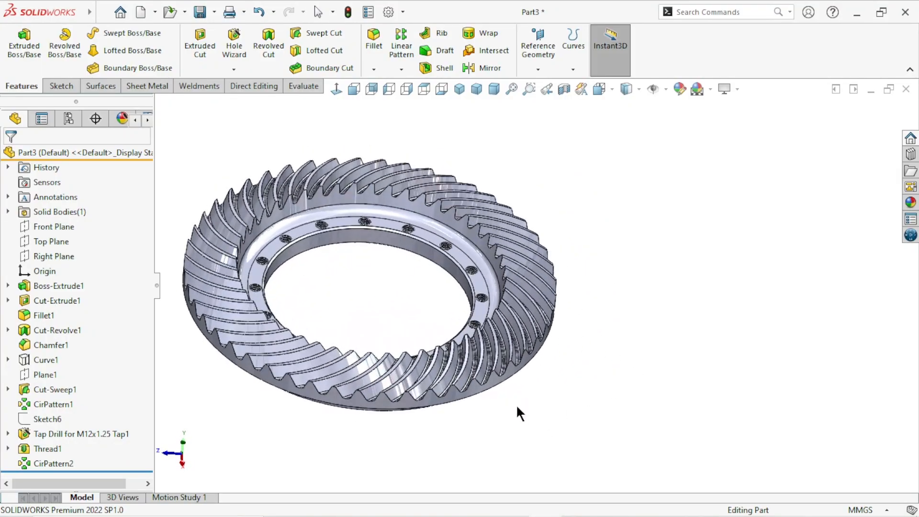
# Apply the matte steel appearance from the Metal > Steel library to the whole gear
pyautogui.click(913, 202)
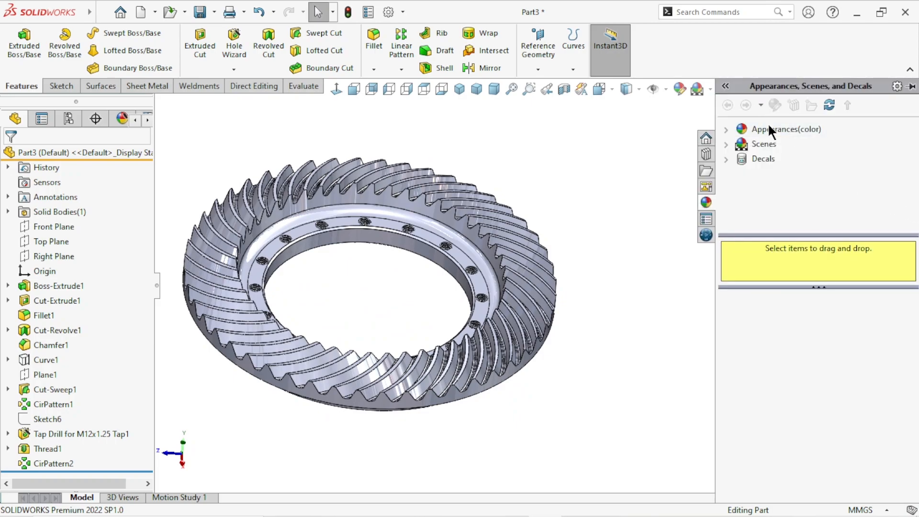
pyautogui.click(773, 131)
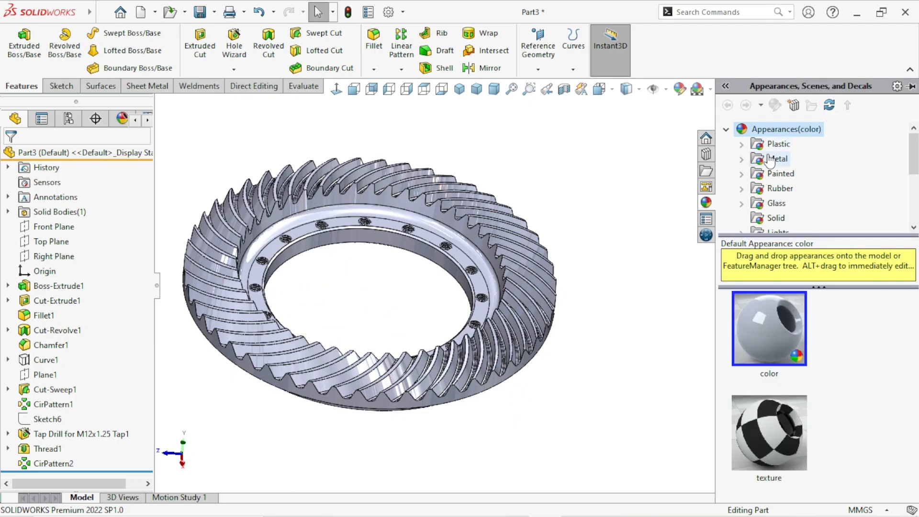
pyautogui.click(770, 160)
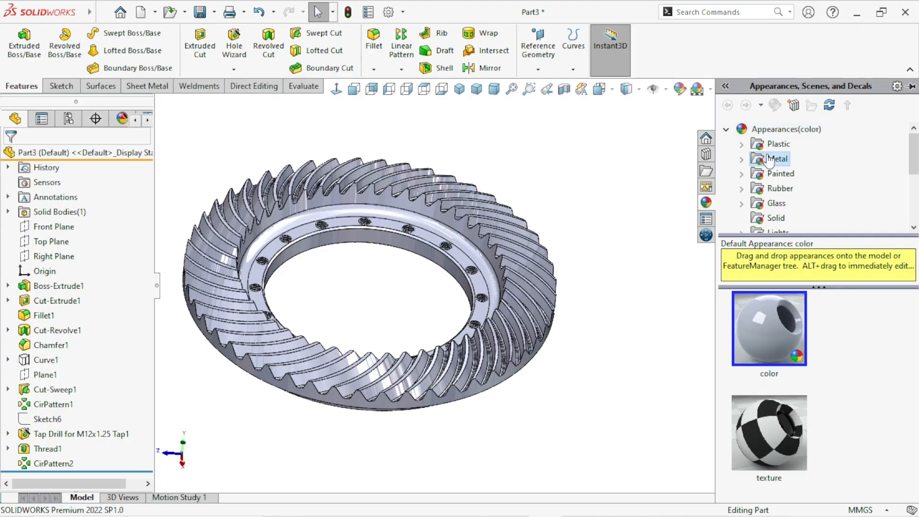
pyautogui.doubleClick(770, 160)
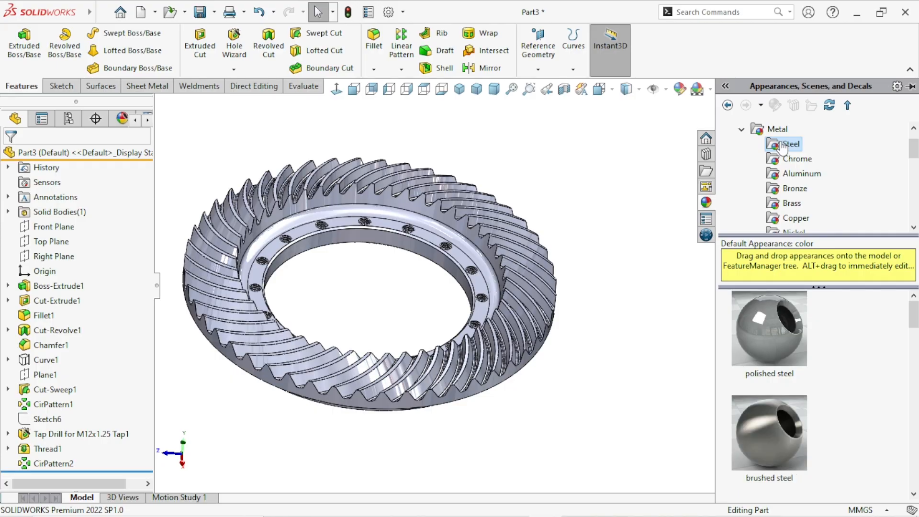
pyautogui.moveTo(915, 316)
pyautogui.mouseDown()
pyautogui.moveTo(914, 380)
pyautogui.moveTo(914, 344)
pyautogui.mouseUp()
pyautogui.click(774, 426)
pyautogui.doubleClick(776, 426)
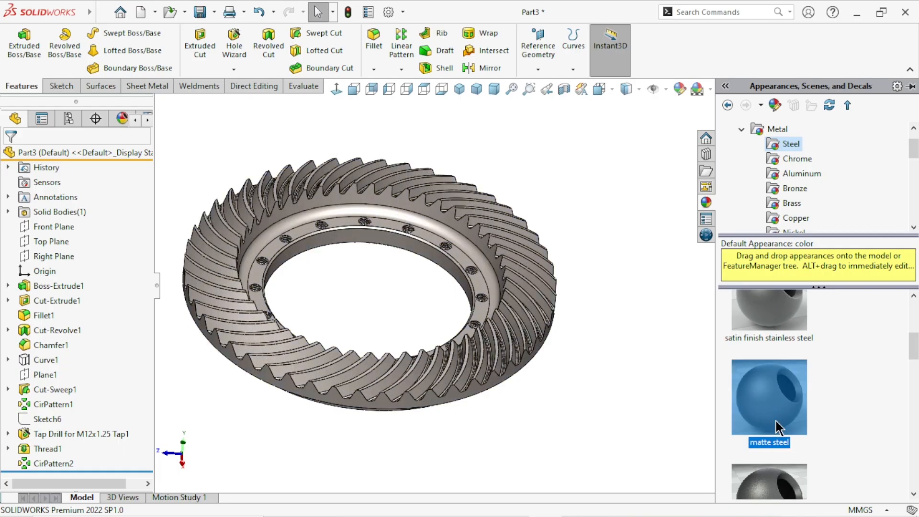
pyautogui.click(563, 375)
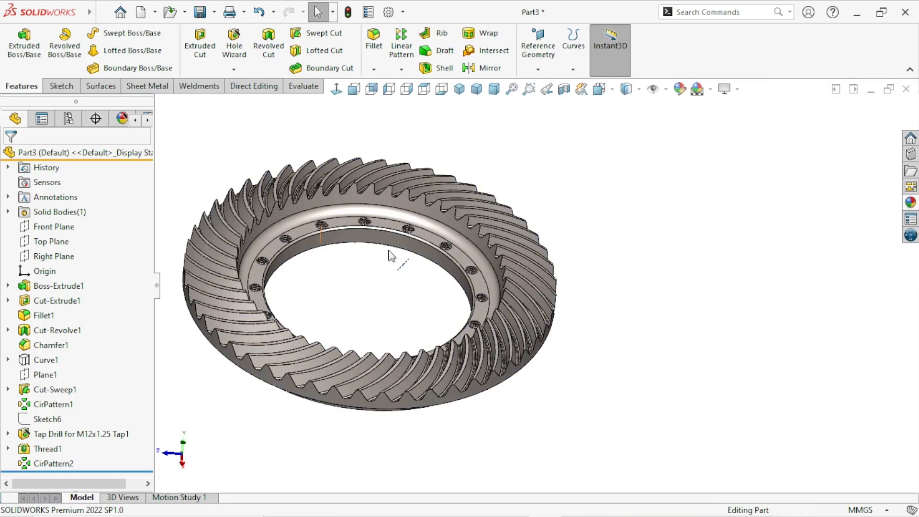
# Apply the polished steel appearance to the M12x1.25 tap drill hole, its thread, their circular pattern and the ring's inner cylindrical face
pyautogui.click(90, 435)
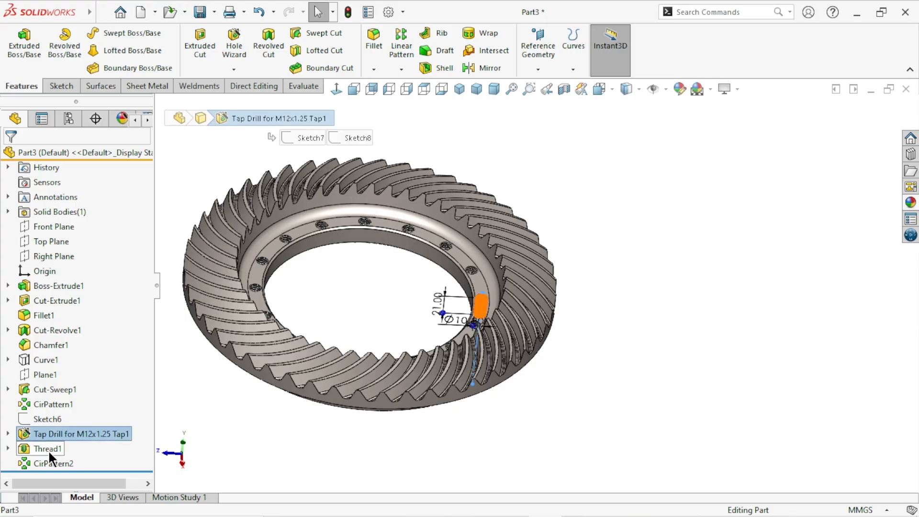
pyautogui.keyDown('shift'); pyautogui.click(66, 464); pyautogui.keyUp('shift')
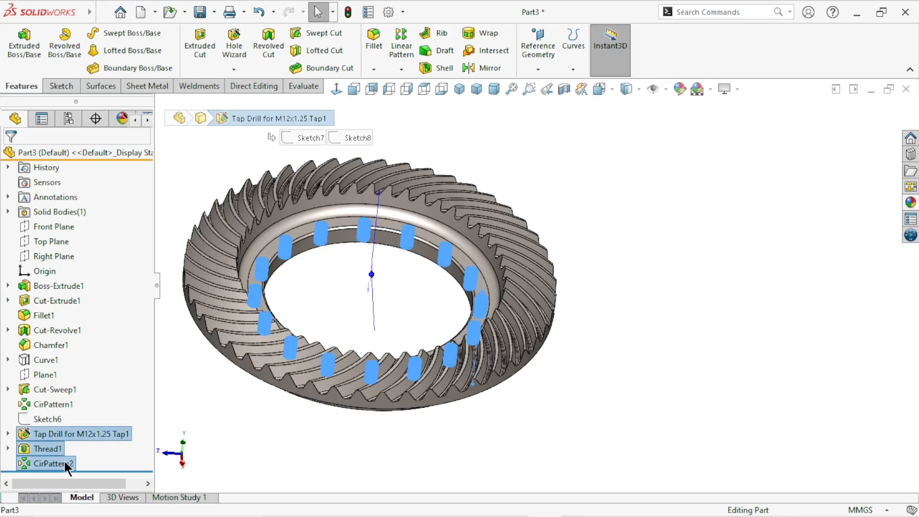
pyautogui.scroll(-5, 336, 259)
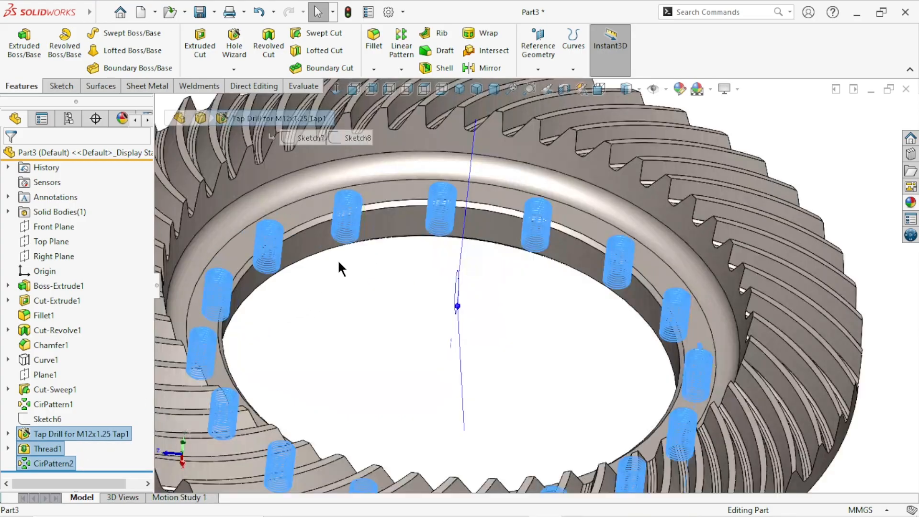
pyautogui.keyDown('ctrl'); pyautogui.click(402, 221); pyautogui.keyUp('ctrl')
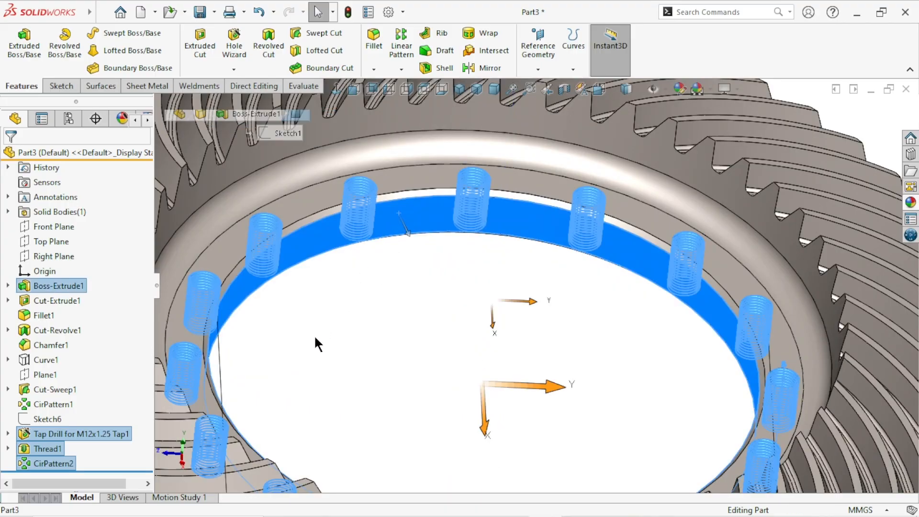
pyautogui.scroll(5, 420, 380)
pyautogui.moveTo(615, 359); pyautogui.dragTo(499, 316, button='middle')
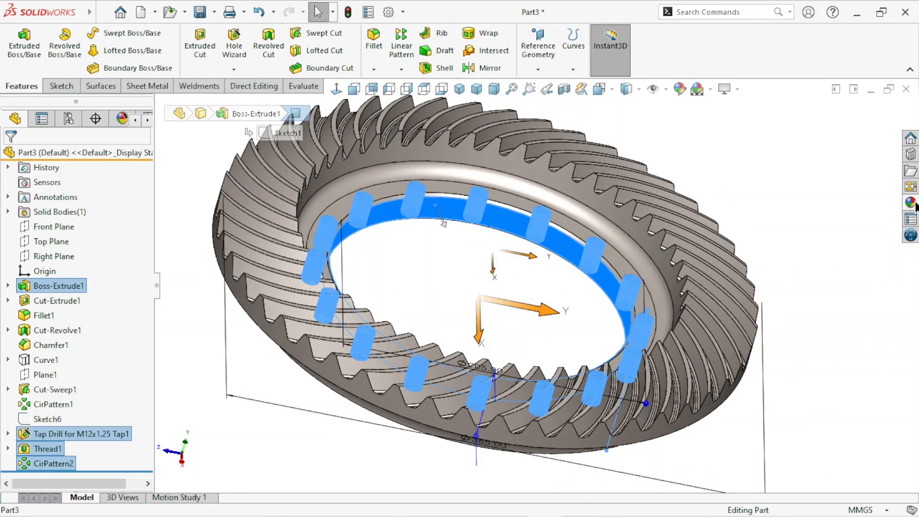
pyautogui.click(911, 203)
pyautogui.click(768, 362)
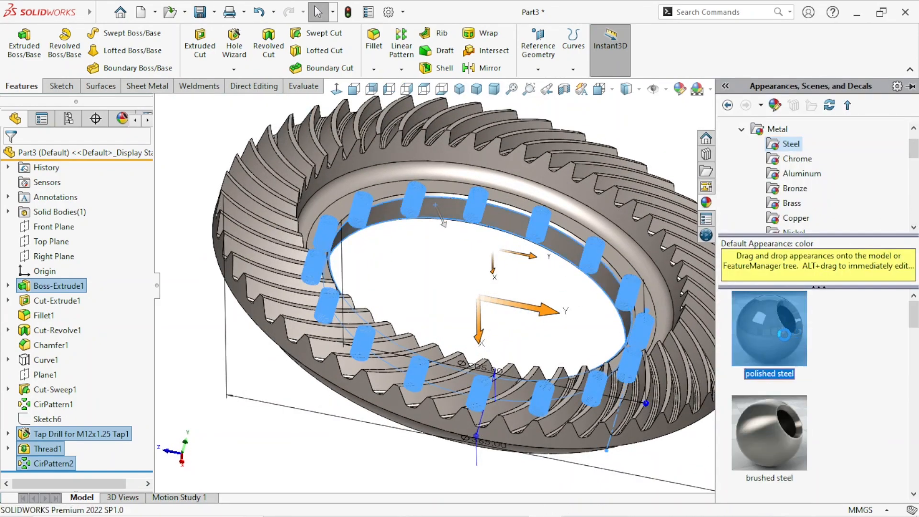
# Examine the finished crown gear's inner bore, threaded holes and curved teeth from several angles
pyautogui.scroll(5, 587, 350)
pyautogui.scroll(-4, 608, 283)
pyautogui.moveTo(607, 292); pyautogui.dragTo(437, 263, button='middle')
pyautogui.scroll(5, 630, 311)
pyautogui.scroll(-5, 573, 316)
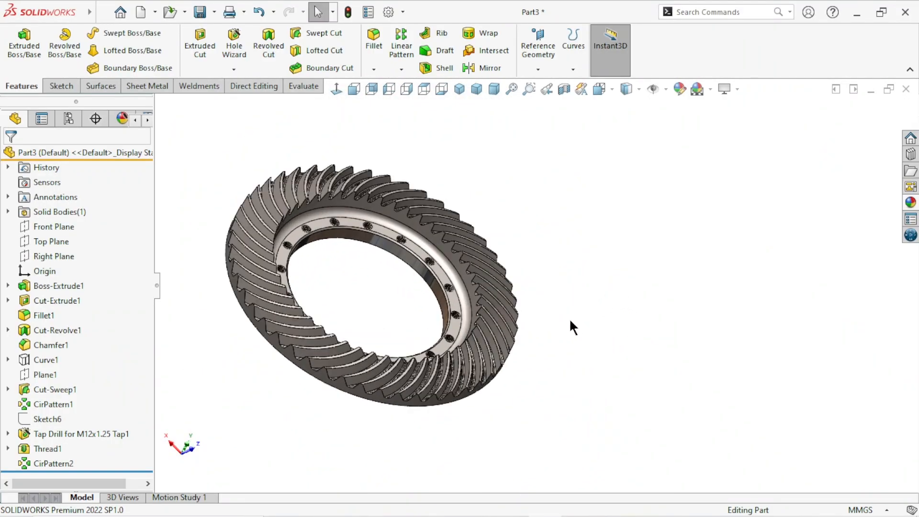
pyautogui.moveTo(556, 344); pyautogui.dragTo(538, 402, button='middle')
pyautogui.scroll(2, 581, 298)
pyautogui.scroll(-2, 577, 300)
pyautogui.moveTo(517, 354); pyautogui.dragTo(514, 286, button='middle')
pyautogui.scroll(2, 513, 284)
pyautogui.scroll(-2, 496, 272)
pyautogui.moveTo(578, 324); pyautogui.dragTo(556, 322, button='middle')
pyautogui.scroll(2, 540, 350)
pyautogui.scroll(-2, 549, 325)
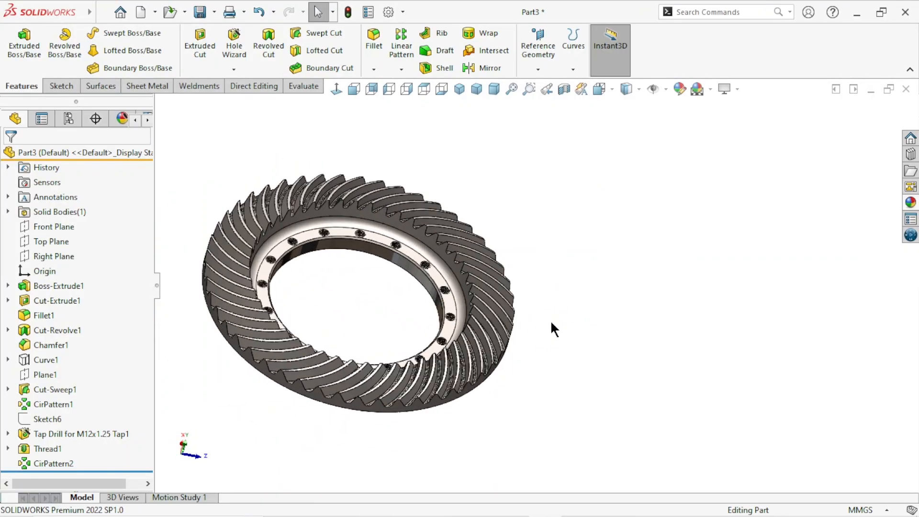